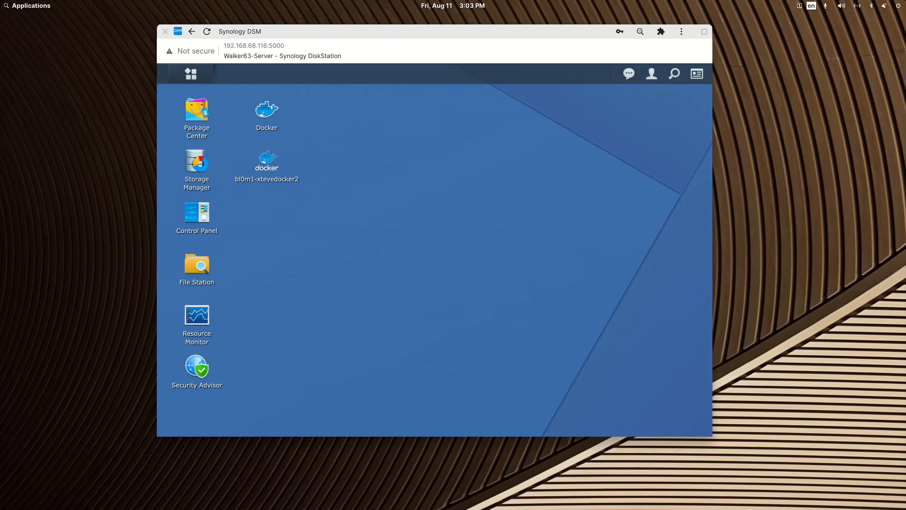
Bring up the Marius Hosting Plex guide full-screen and skim its claim code, plexhw folder and Portainer login steps
left_click_drag(536, 509, 263, 66)
double_click(263, 65)
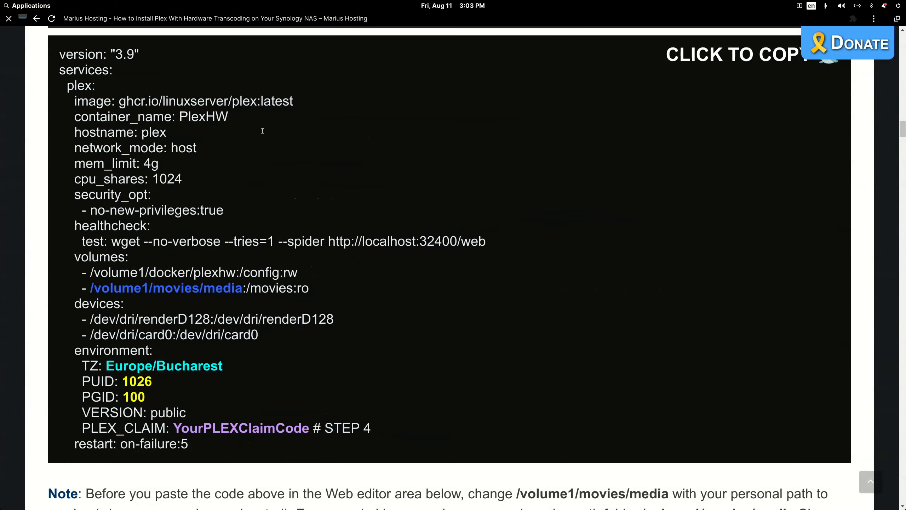
scroll(301, 277, "up", 10)
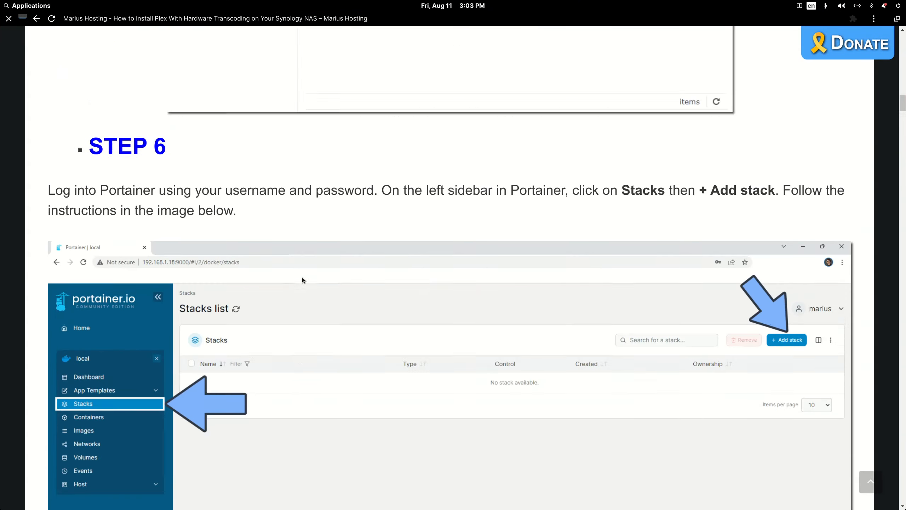
scroll(302, 277, "up", 15)
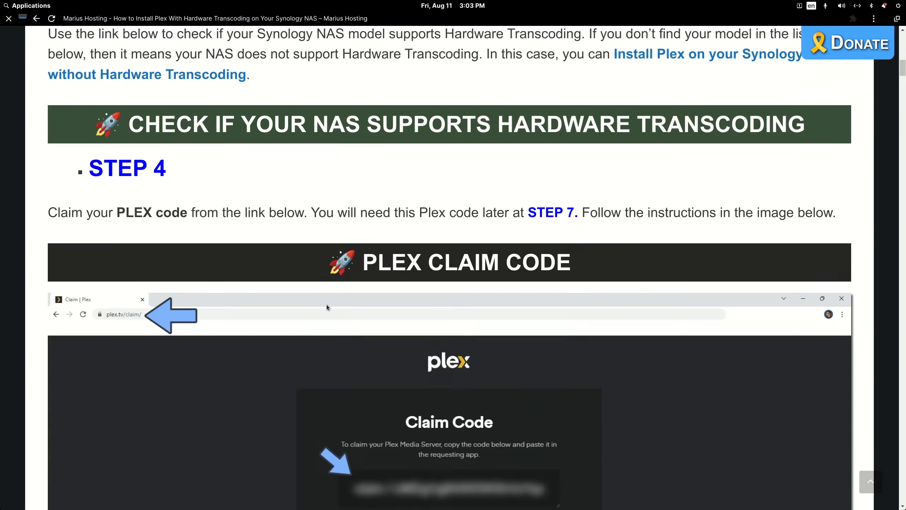
scroll(327, 306, "up", 10)
scroll(326, 306, "down", 15)
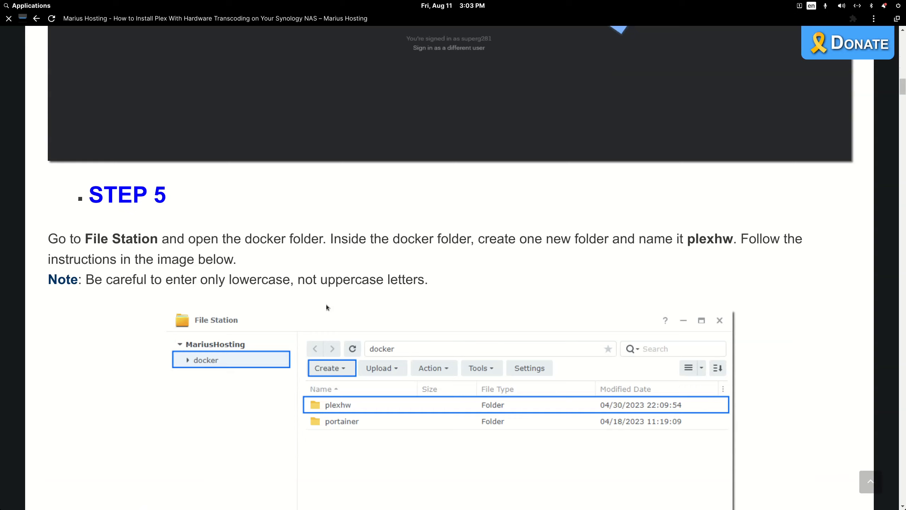
scroll(325, 304, "down", 5)
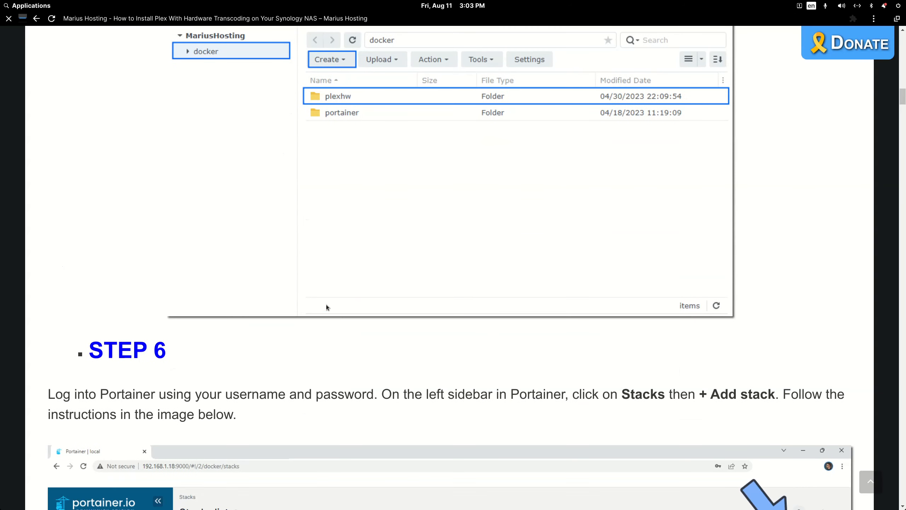
scroll(338, 347, "down", 4)
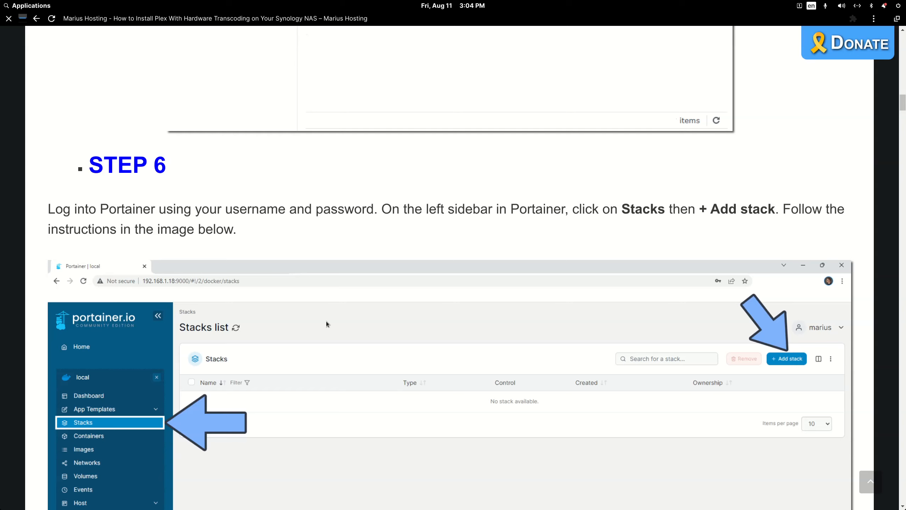
Review the guide's introduction, its Plex claim code instructions and the File Station folder step
scroll(307, 127, "up", 20)
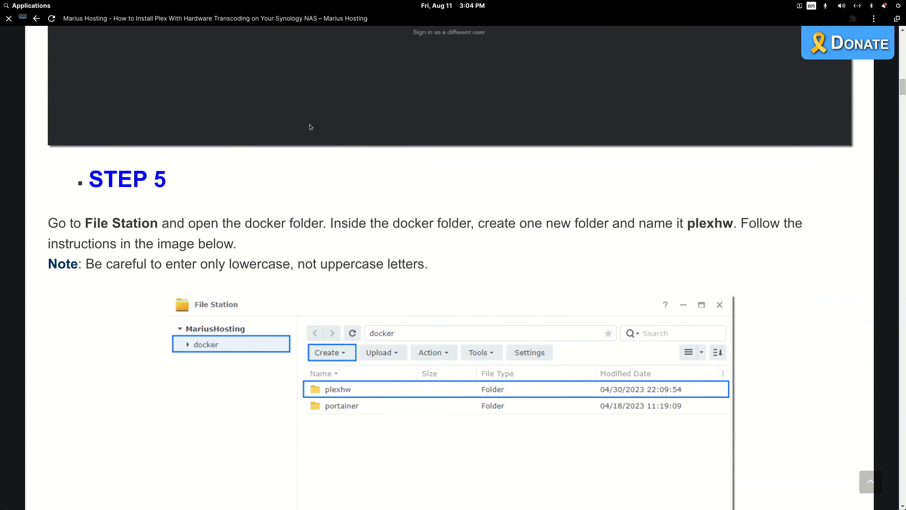
scroll(315, 124, "up", 12)
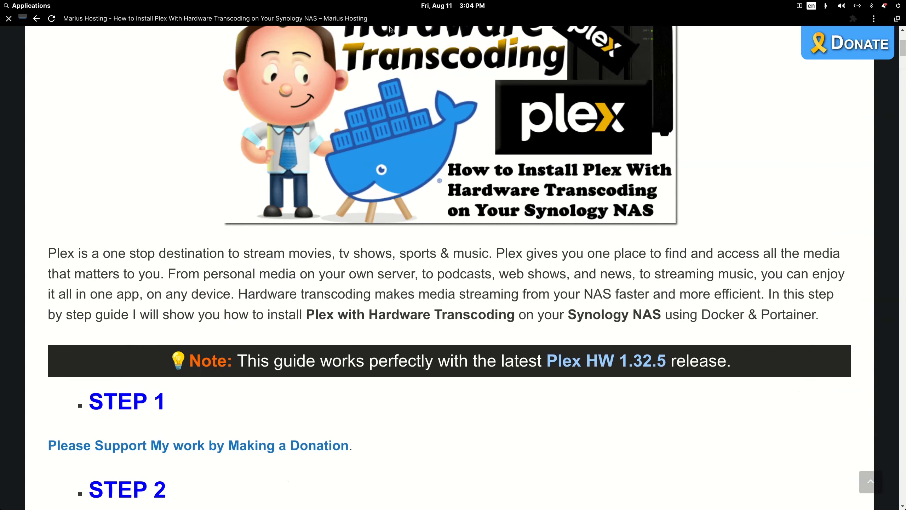
scroll(446, 189, "down", 8)
scroll(446, 188, "down", 15)
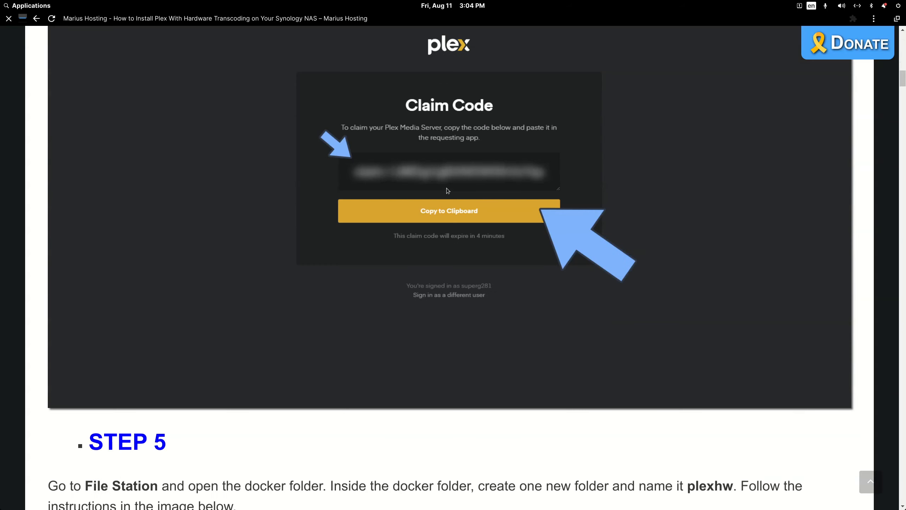
scroll(449, 188, "up", 5)
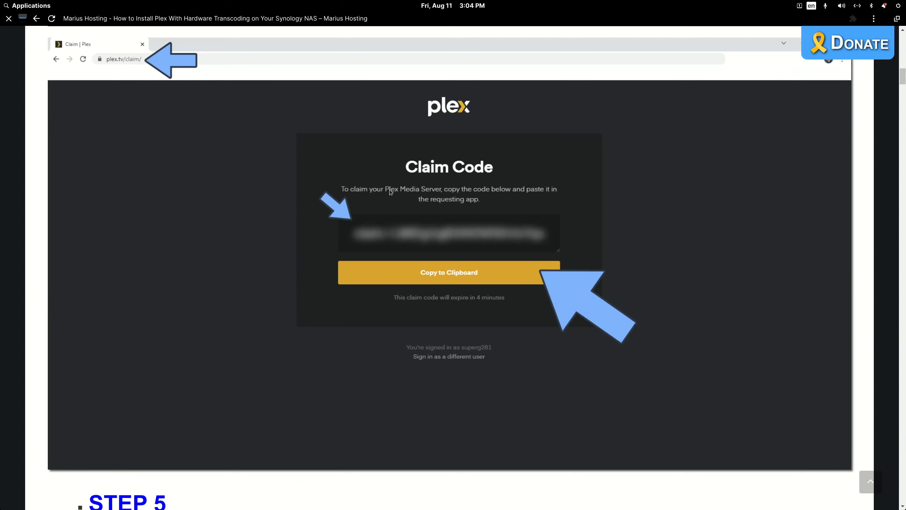
scroll(389, 189, "down", 12)
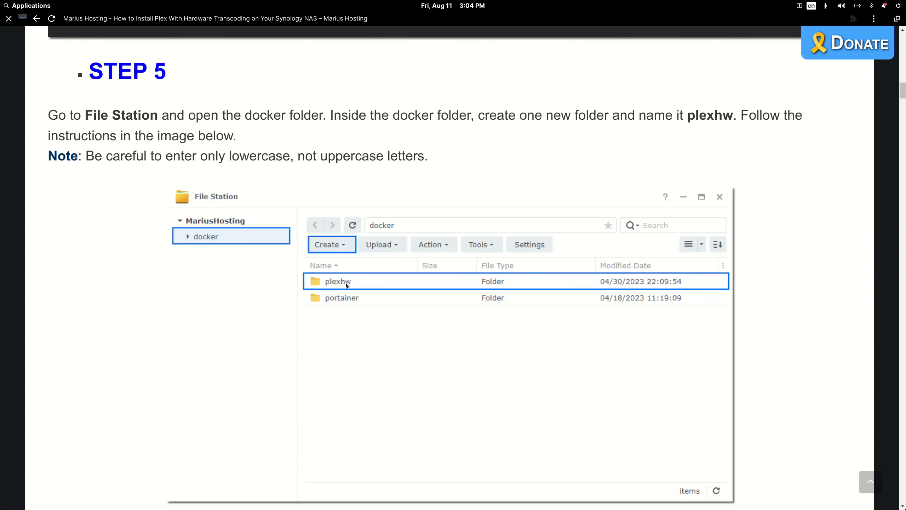
Review the guide's Portainer stack, compose code and deployment steps, and move the guide window out of the way
scroll(346, 283, "down", 15)
scroll(340, 284, "down", 6)
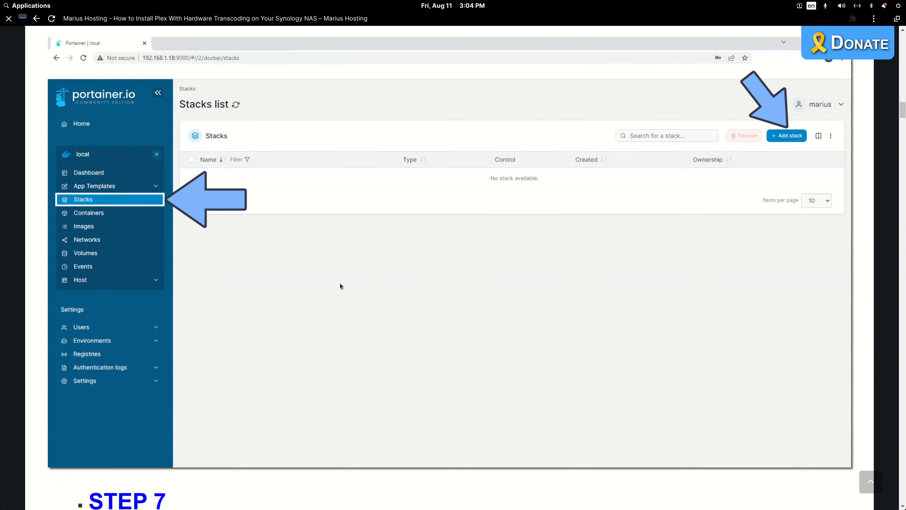
scroll(337, 284, "up", 5)
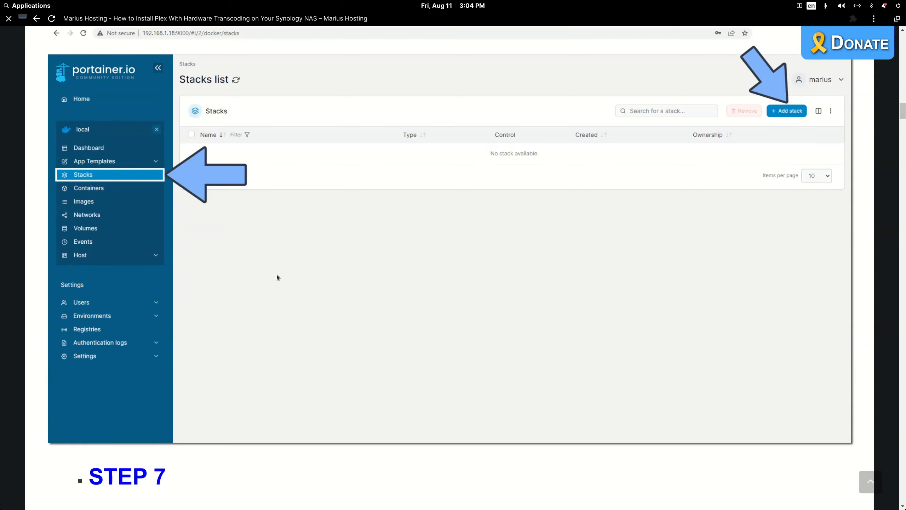
scroll(276, 274, "down", 12)
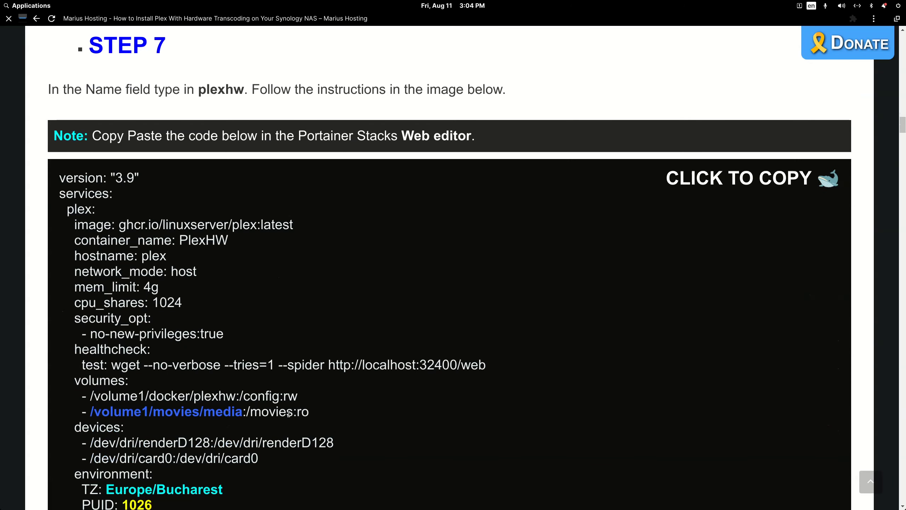
scroll(295, 391, "down", 8)
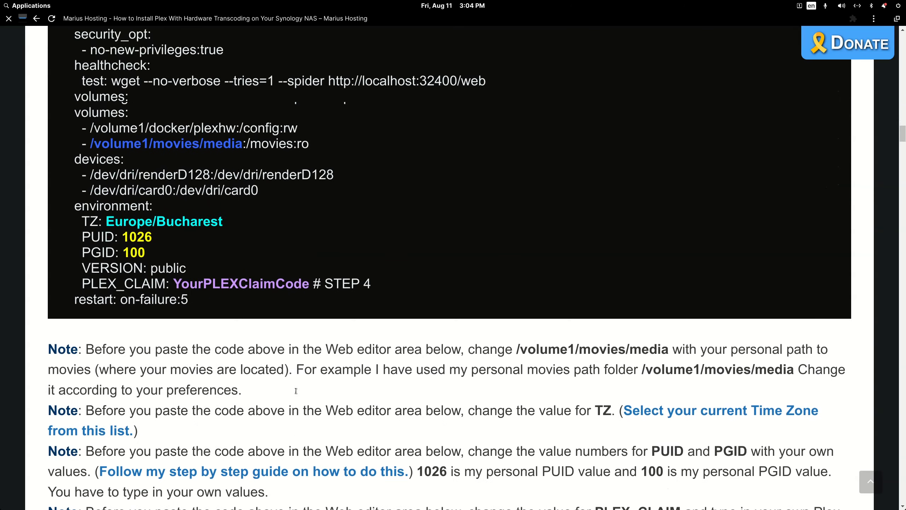
scroll(295, 392, "down", 15)
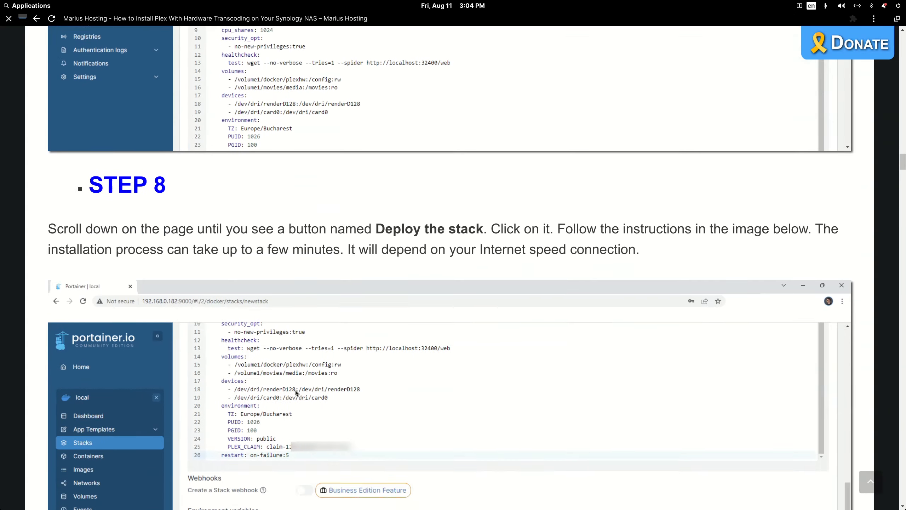
scroll(296, 391, "down", 8)
double_click(416, 16)
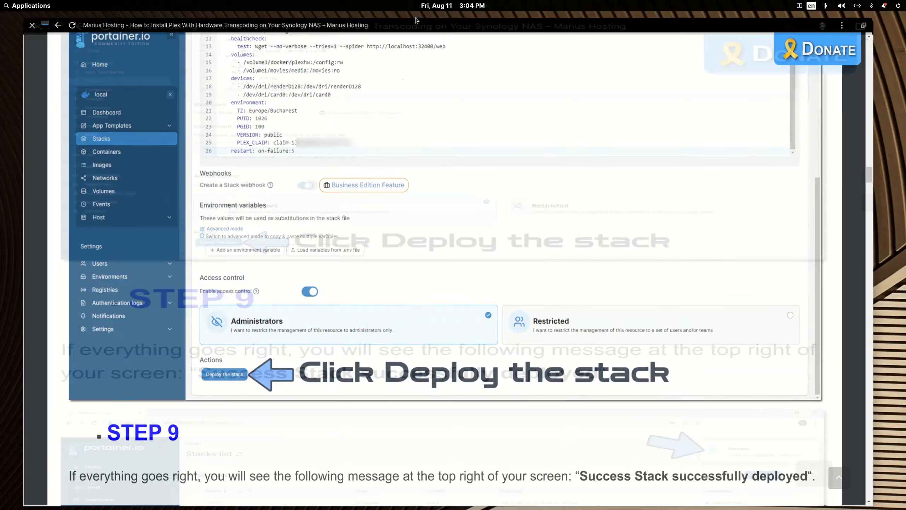
left_click_drag(377, 69, 905, 327)
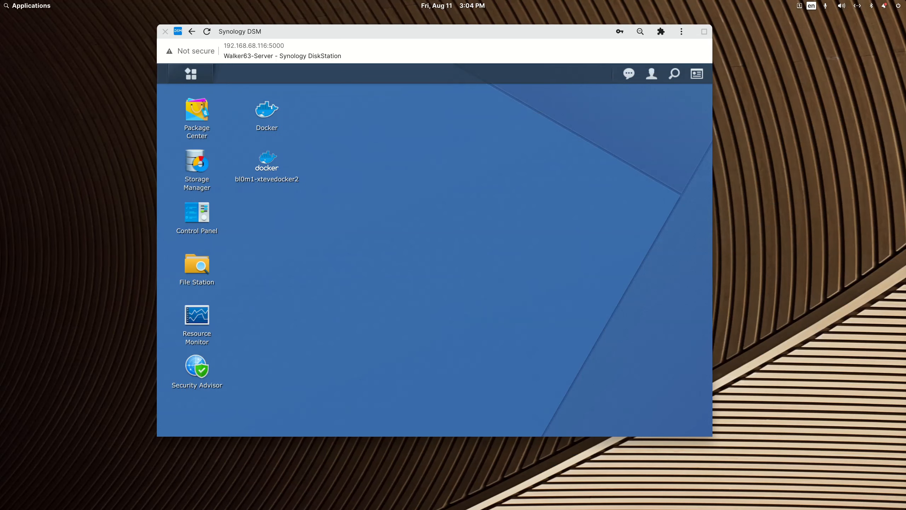
Open File Station, maximize the Synology DSM window and move File Station clear of the desktop shortcuts
left_click(202, 271)
double_click(361, 31)
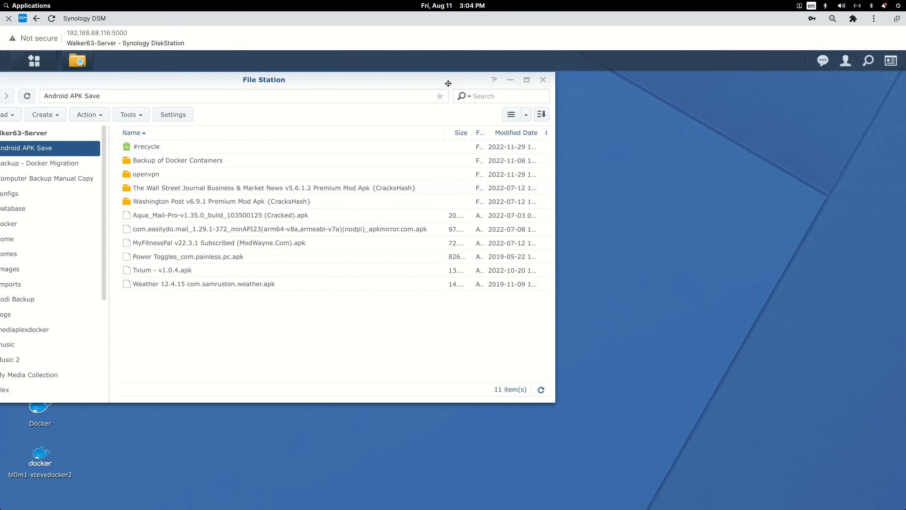
left_click_drag(432, 83, 642, 99)
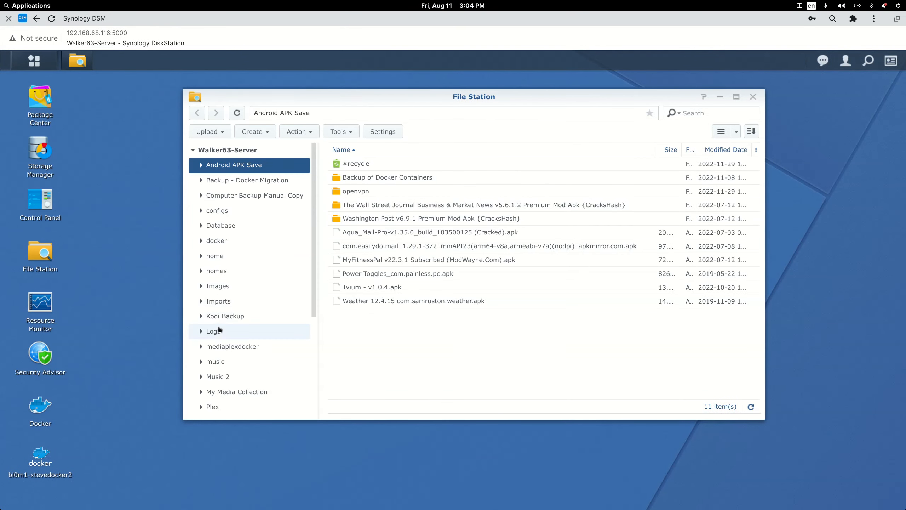
Look inside the plex folder of the docker shared folder and return to docker
left_click(217, 240)
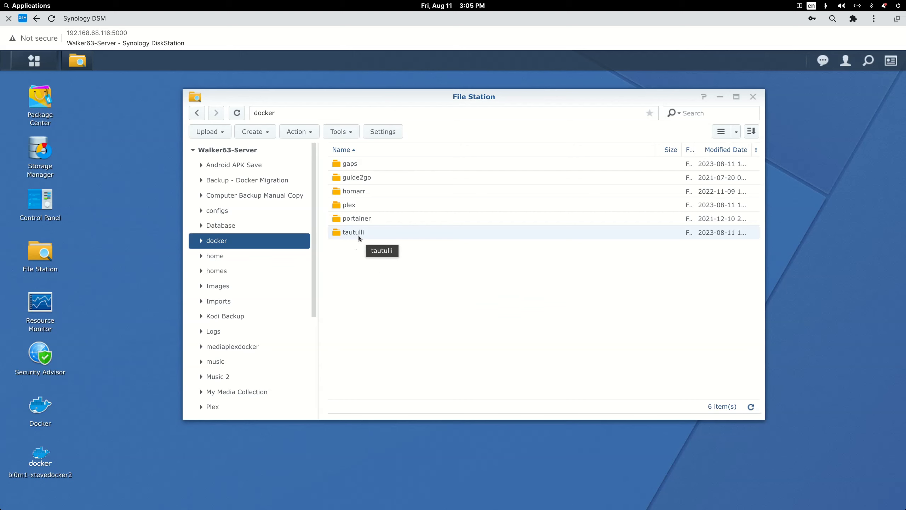
double_click(350, 205)
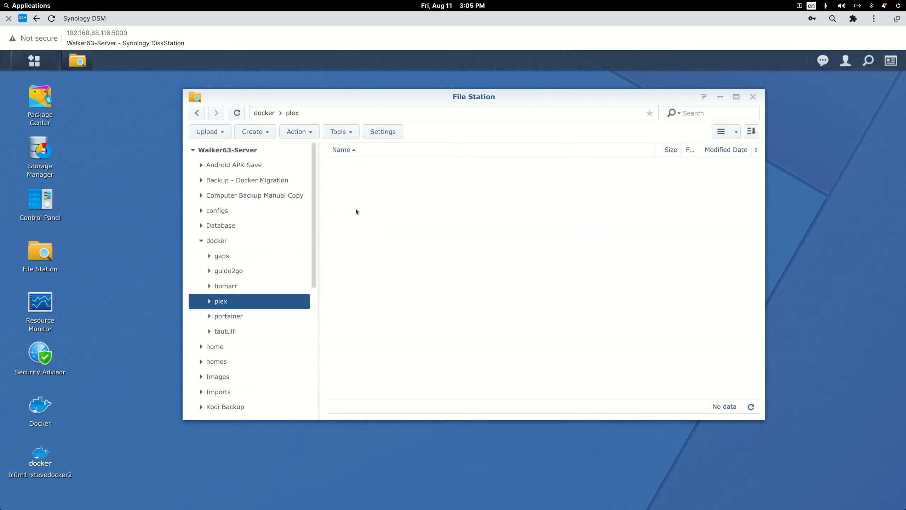
left_click(197, 113)
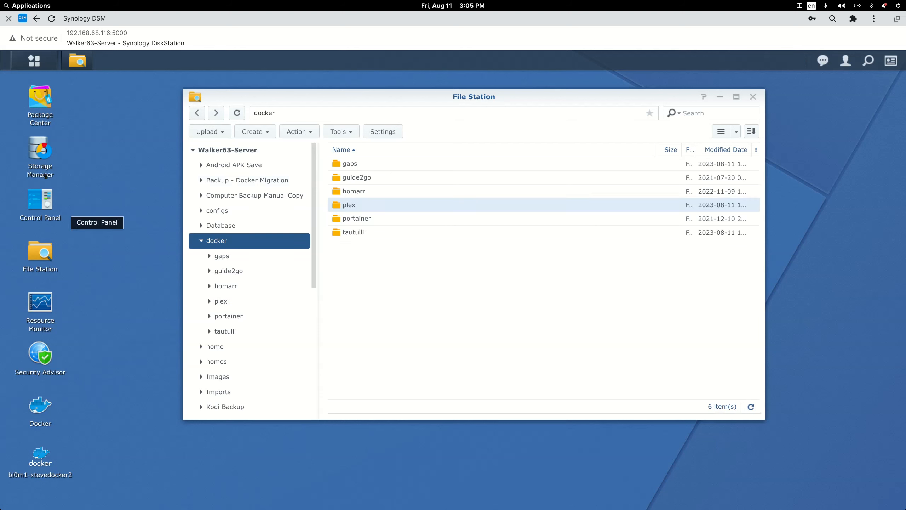
Check the shared folder list in Control Panel, view the details of My Media Collection, and close Control Panel
left_click(47, 201)
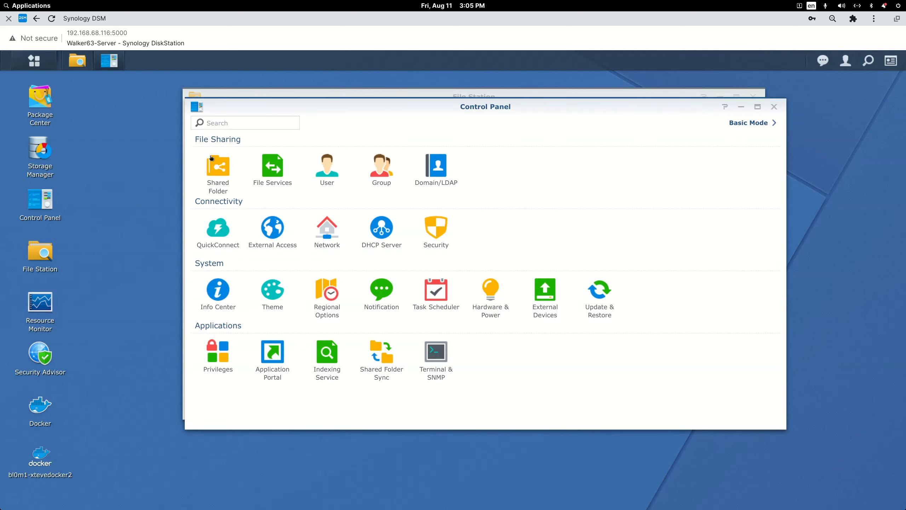
left_click(226, 171)
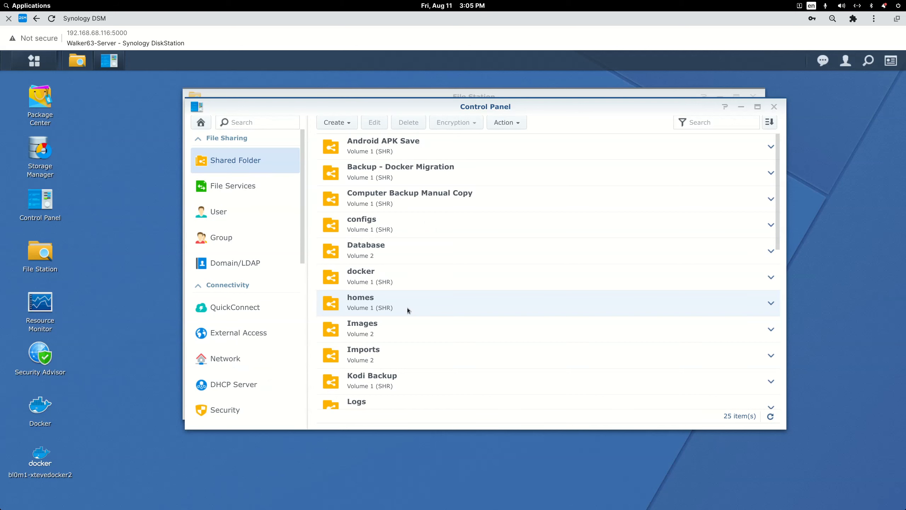
scroll(408, 310, "down", 7)
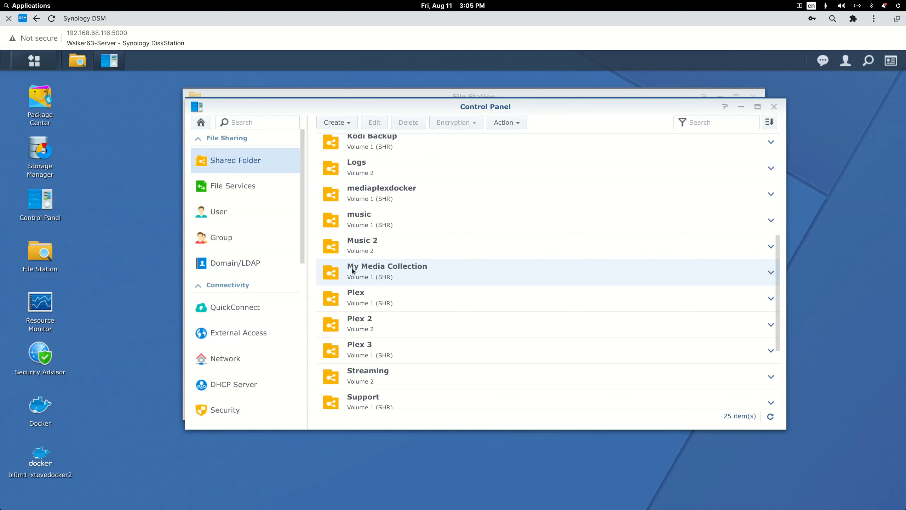
left_click(415, 266)
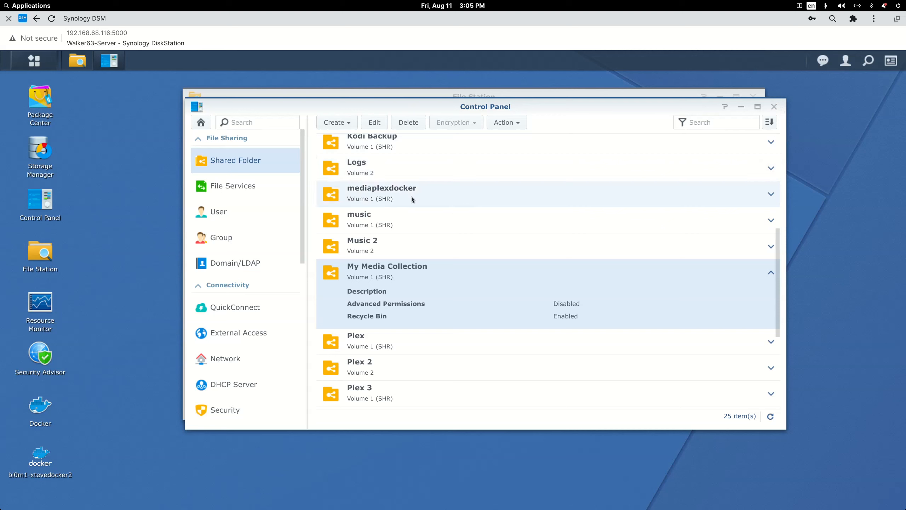
left_click(773, 107)
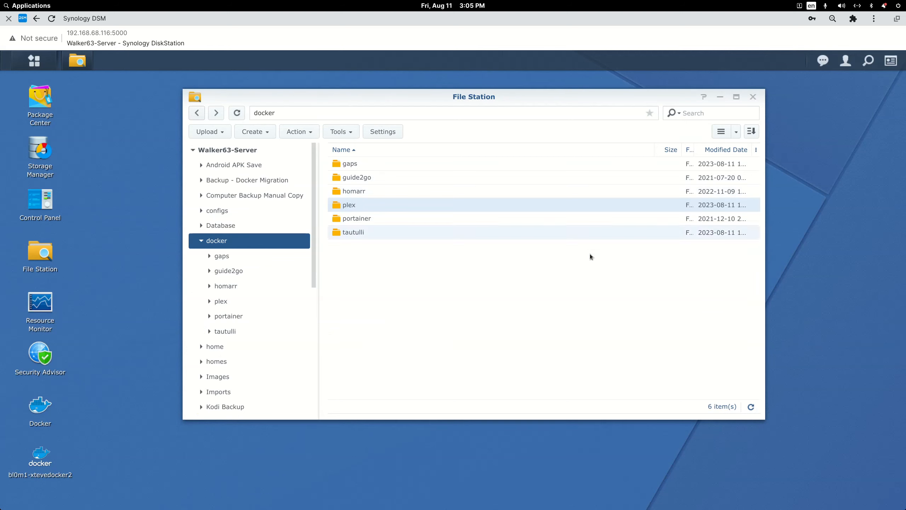
Collapse the docker tree and examine the movie-libraries folder inside mediaplexdocker
left_click(201, 240)
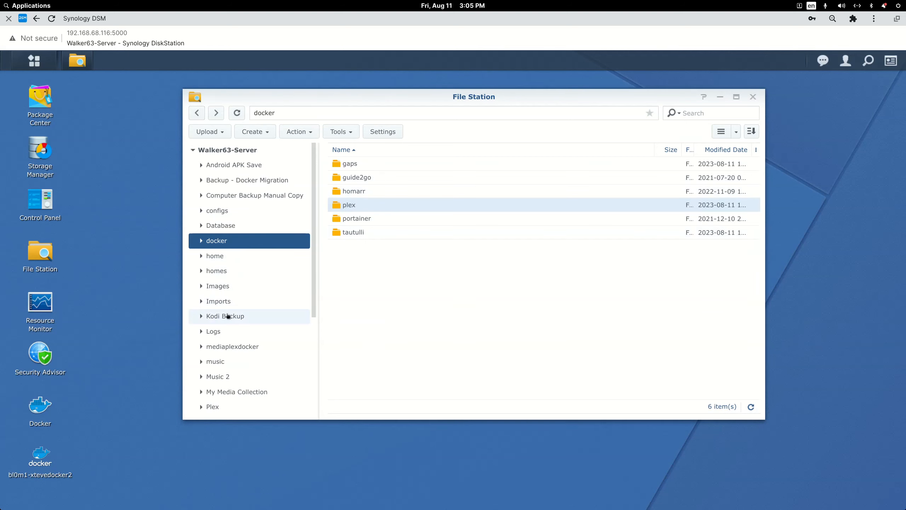
left_click(232, 346)
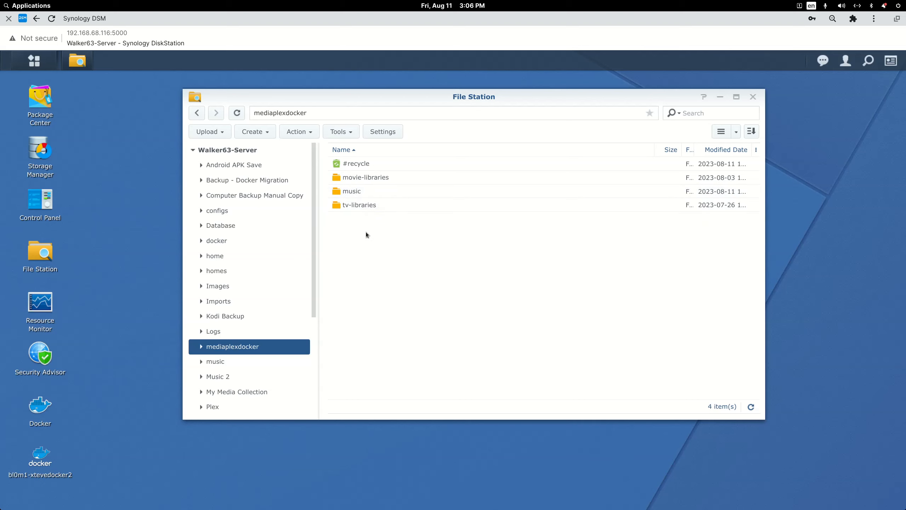
left_click(358, 178)
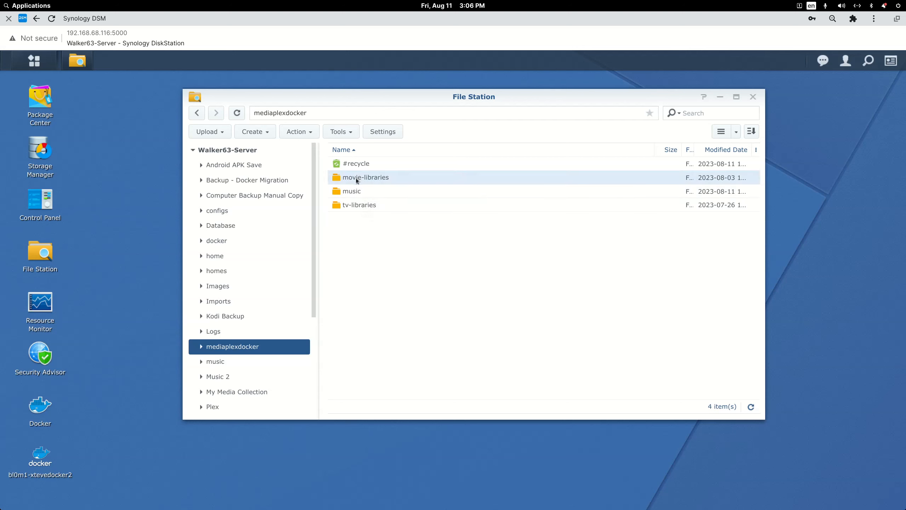
double_click(356, 178)
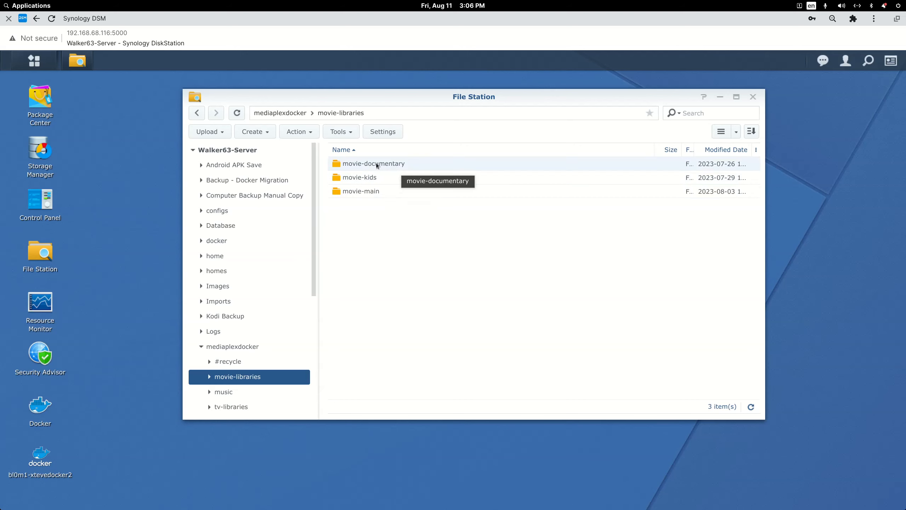
Examine the tv-libraries folder in mediaplexdocker and the contents of tv-main, and return to tv-libraries
left_click(197, 113)
double_click(355, 206)
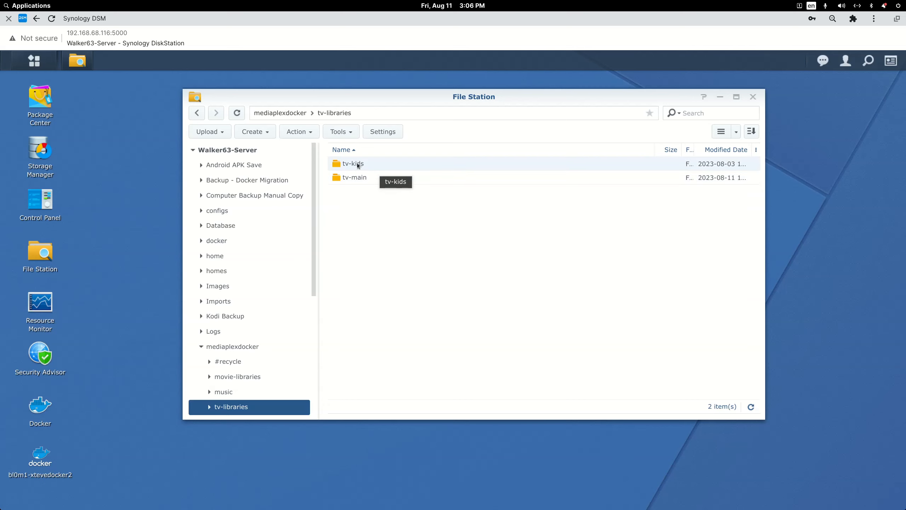
double_click(355, 177)
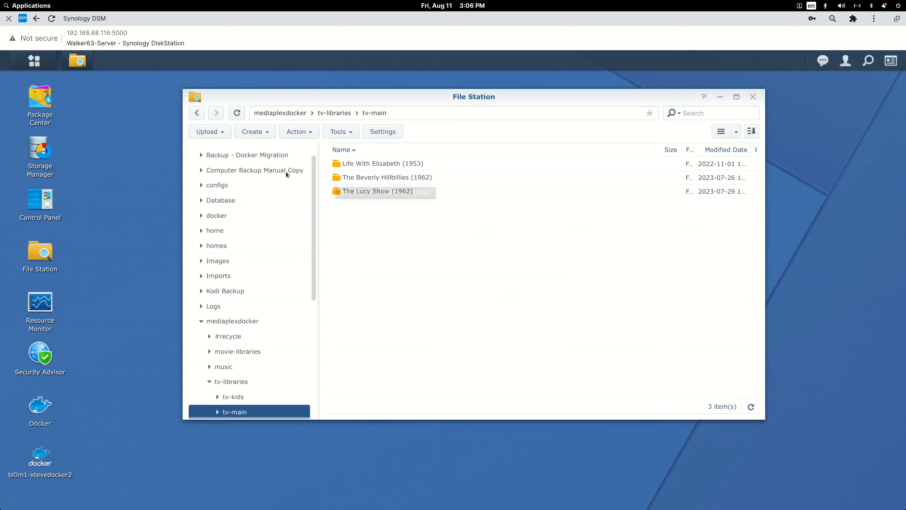
left_click(202, 118)
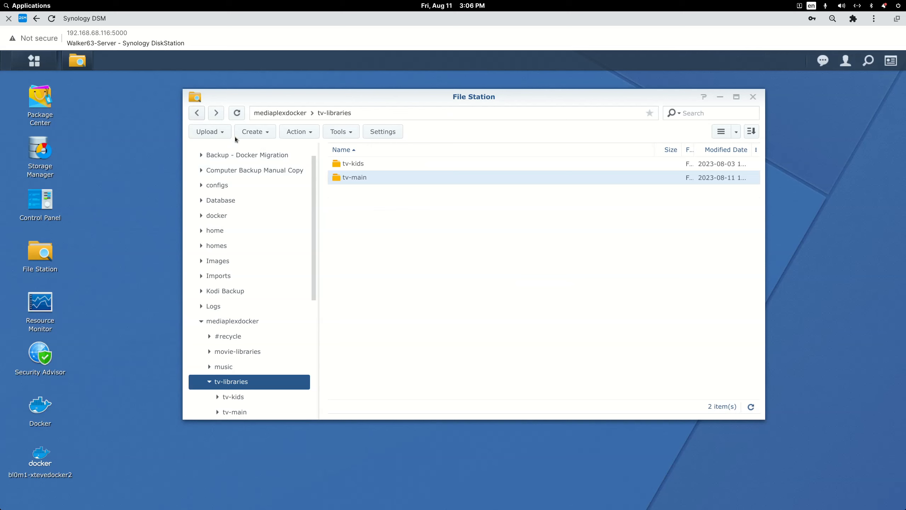
Go back to mediaplexdocker, look inside its music folder, and return to mediaplexdocker
left_click(199, 113)
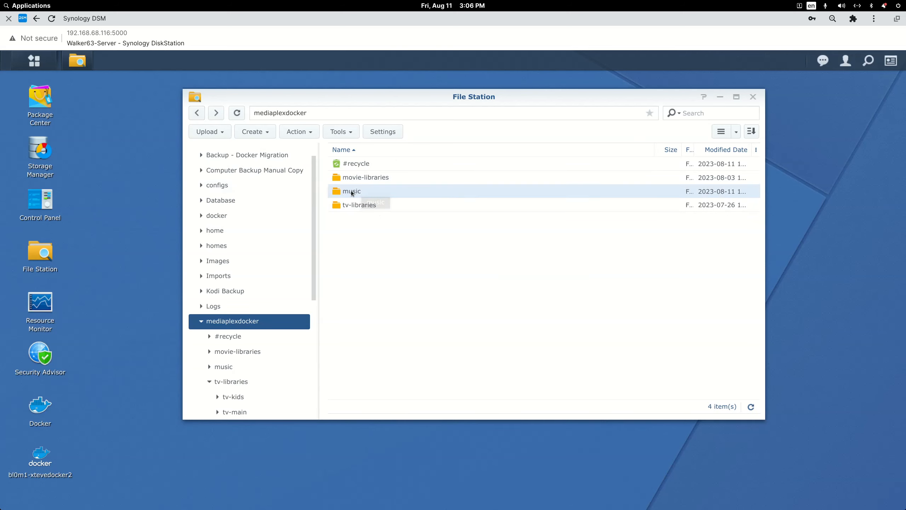
double_click(353, 191)
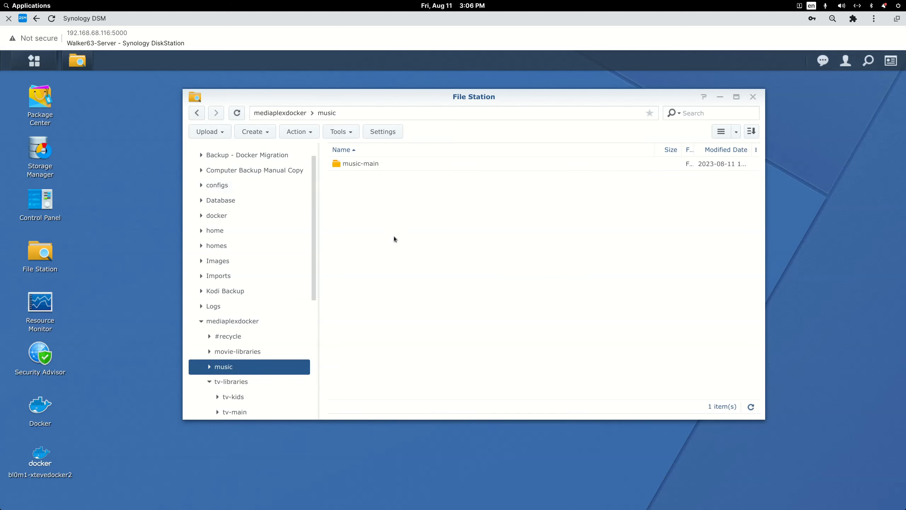
left_click(198, 114)
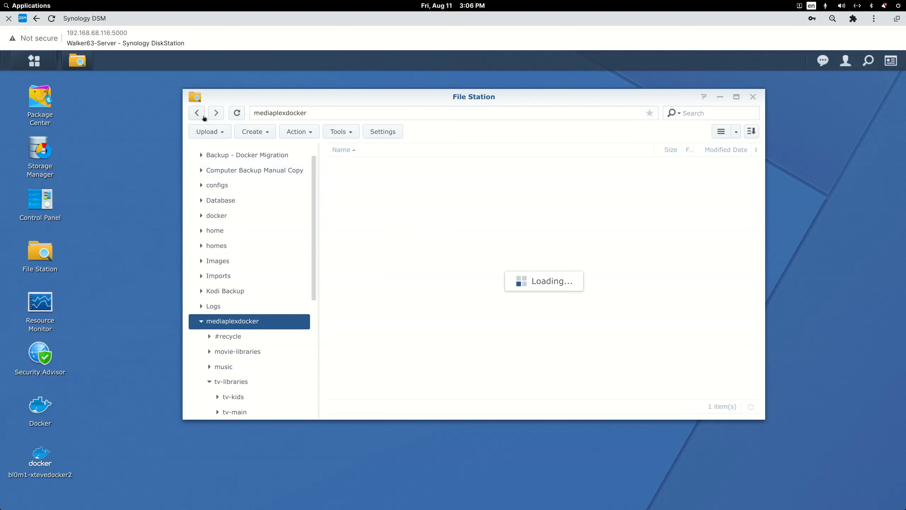
Rename the music folder in mediaplexdocker as music-libraries, check its contents, and return to mediaplexdocker
right_click(356, 192)
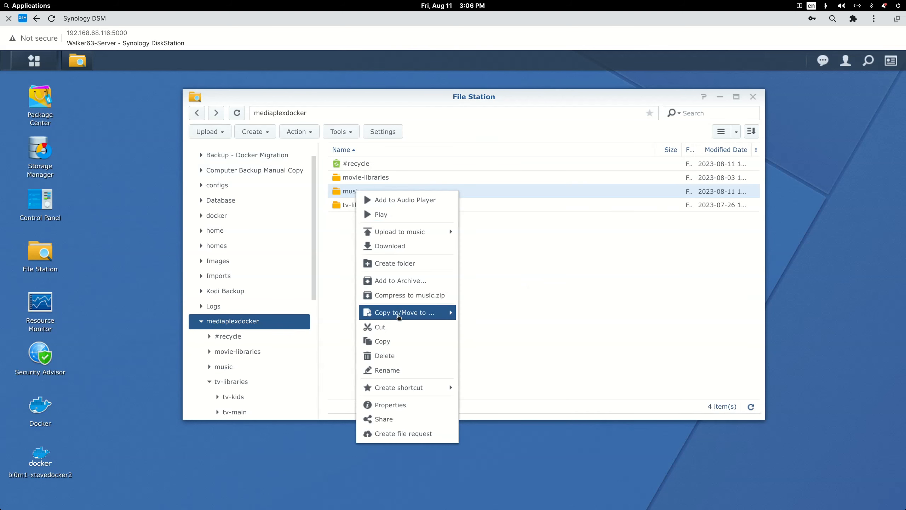
left_click(407, 369)
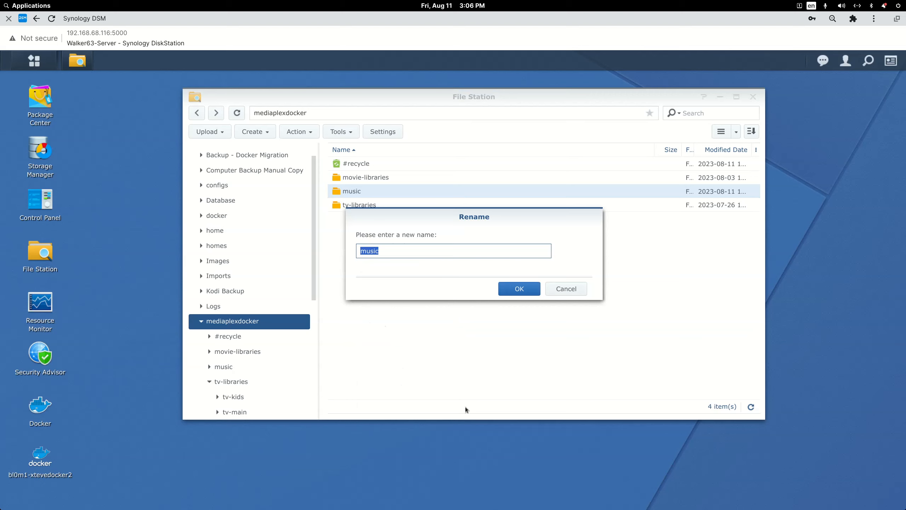
key("End")
type("-libraries")
left_click(507, 289)
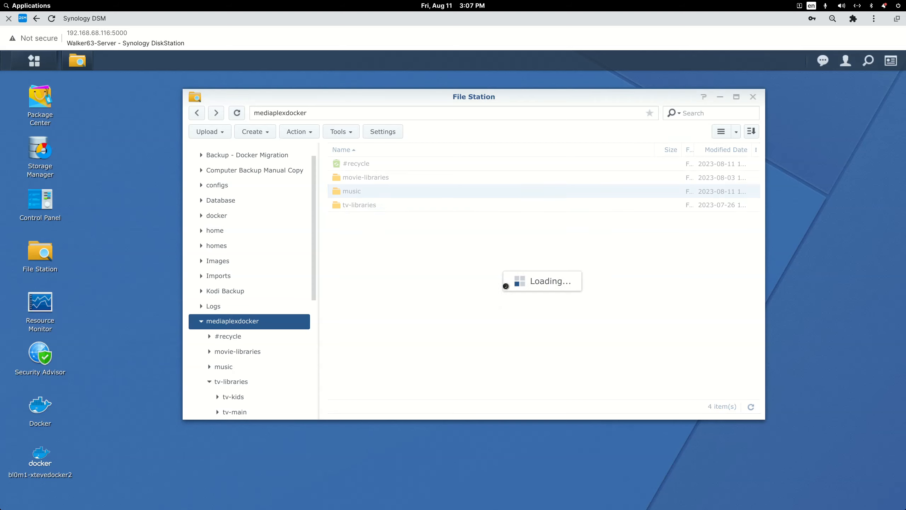
double_click(368, 193)
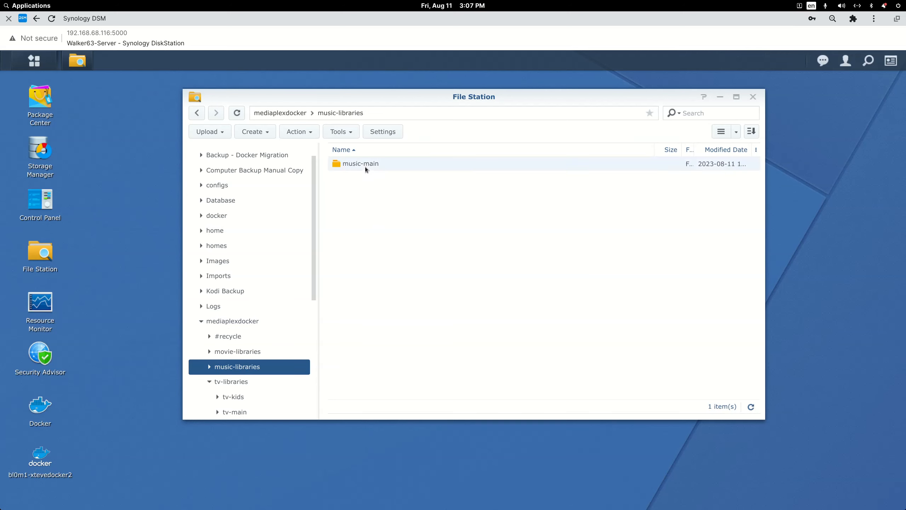
left_click(196, 113)
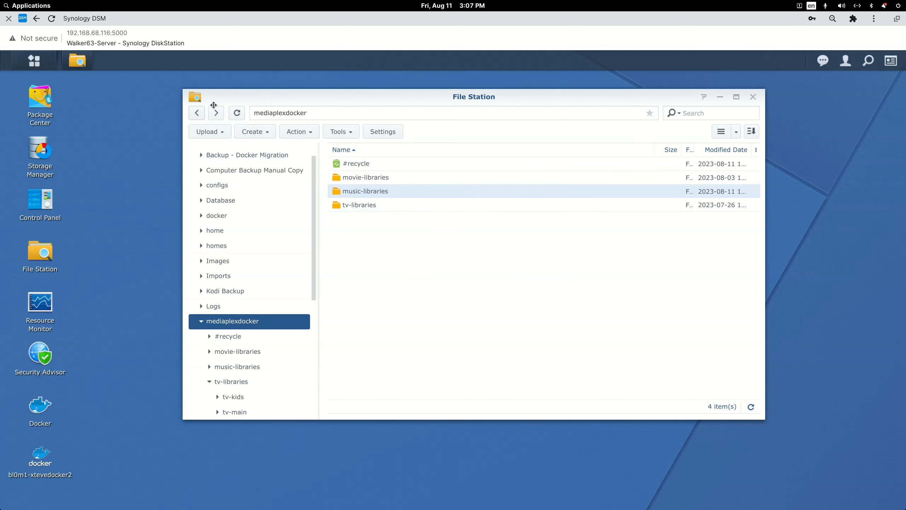
Set the DSM window aside, examine tv-kids and its Looney Tunes (1929) folder over the SMB share, and return to tv-libraries
left_click_drag(337, 21, 219, 457)
left_click(246, 132)
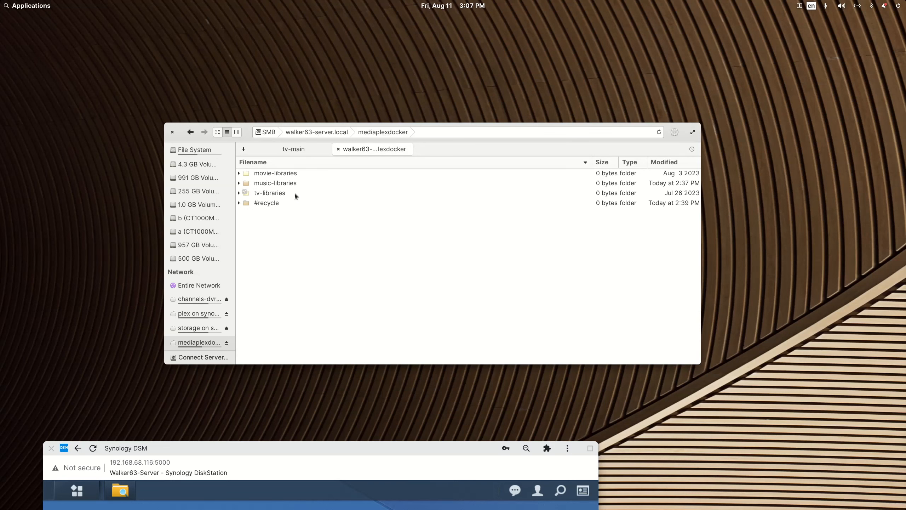
double_click(280, 192)
double_click(270, 173)
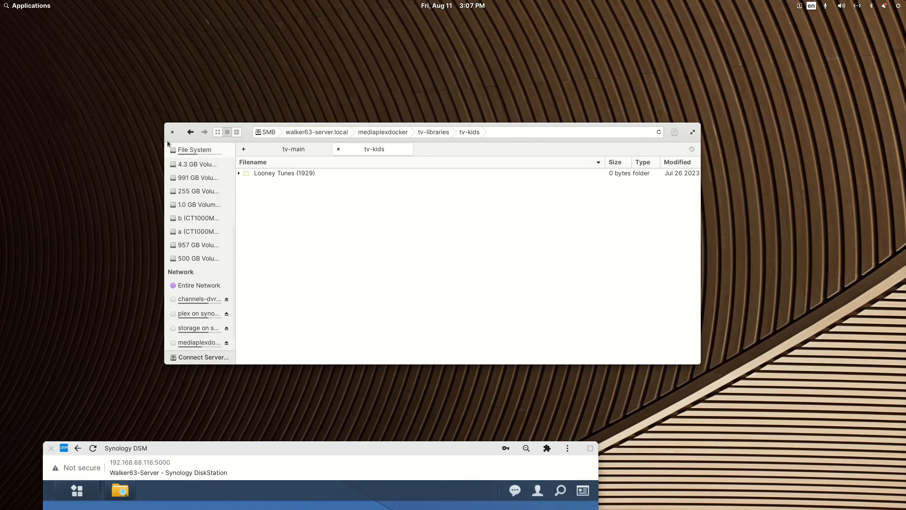
double_click(267, 174)
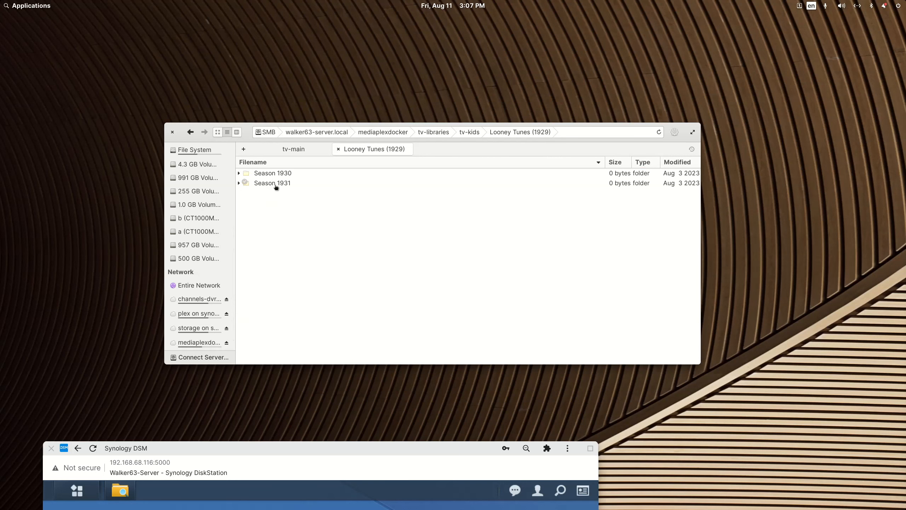
left_click(190, 132)
left_click(190, 132)
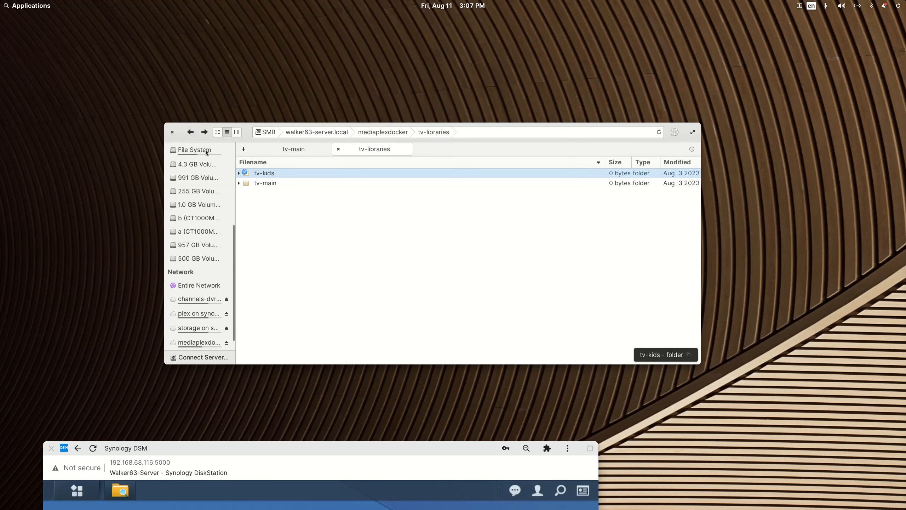
Examine the tv-main folder and its The Beverly Hillbillies (1962) subfolder, and return to mediaplexdocker
double_click(259, 183)
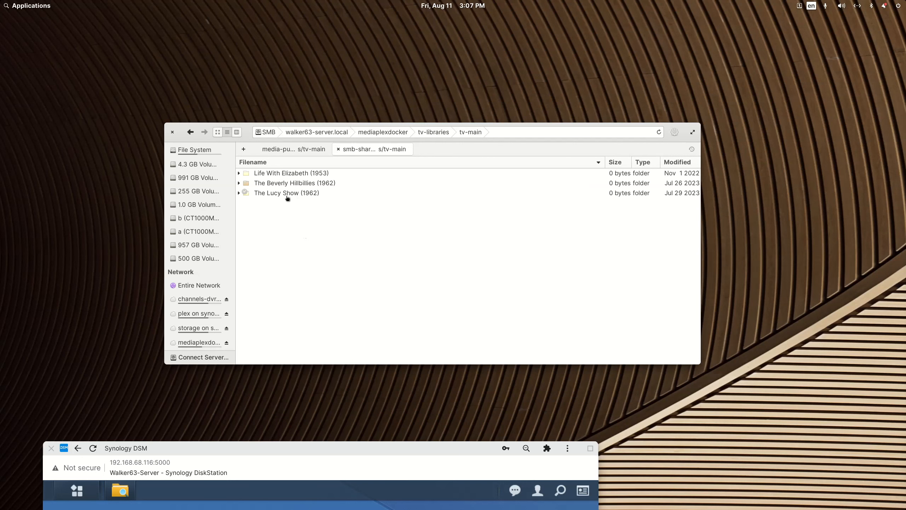
double_click(288, 183)
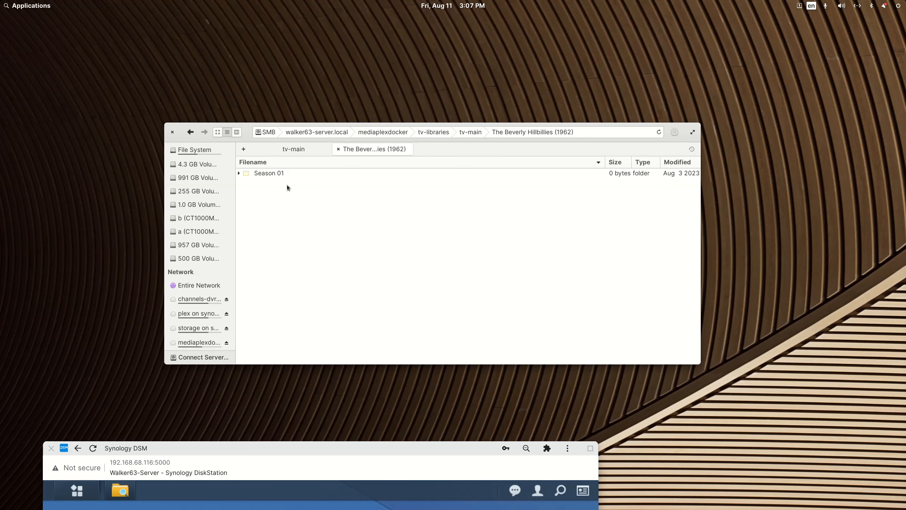
left_click(190, 132)
left_click(189, 132)
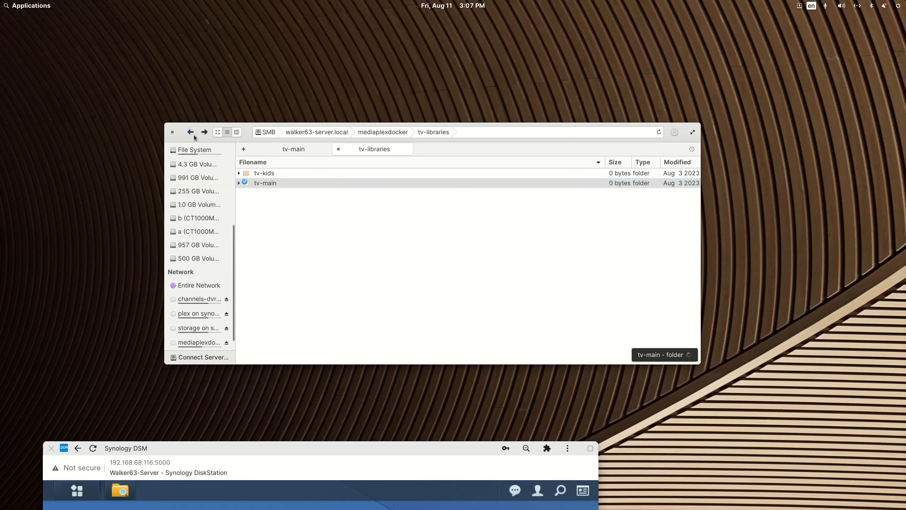
left_click(194, 134)
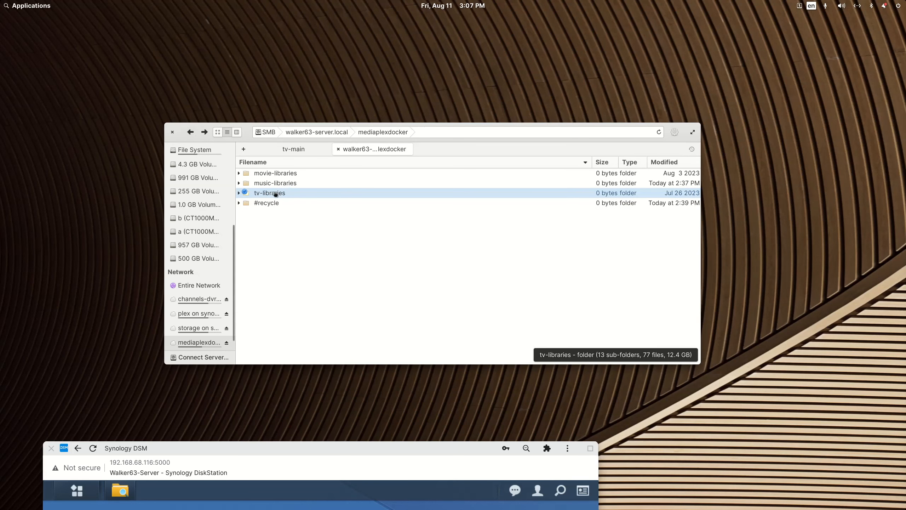
Examine the movie-main, movie-kids and movie-documentary folders in movie-libraries, and go back to tv-libraries
left_click(281, 174)
double_click(281, 173)
double_click(273, 192)
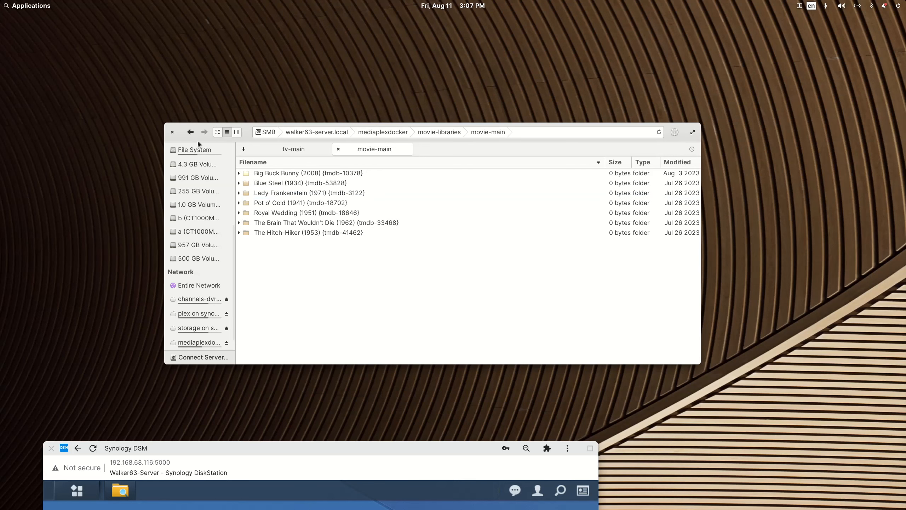
left_click(189, 132)
double_click(270, 182)
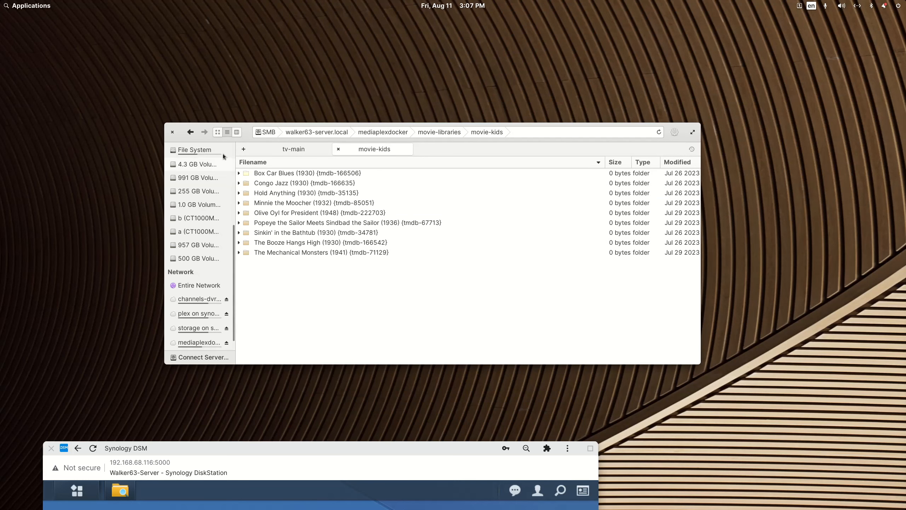
left_click(189, 131)
double_click(278, 174)
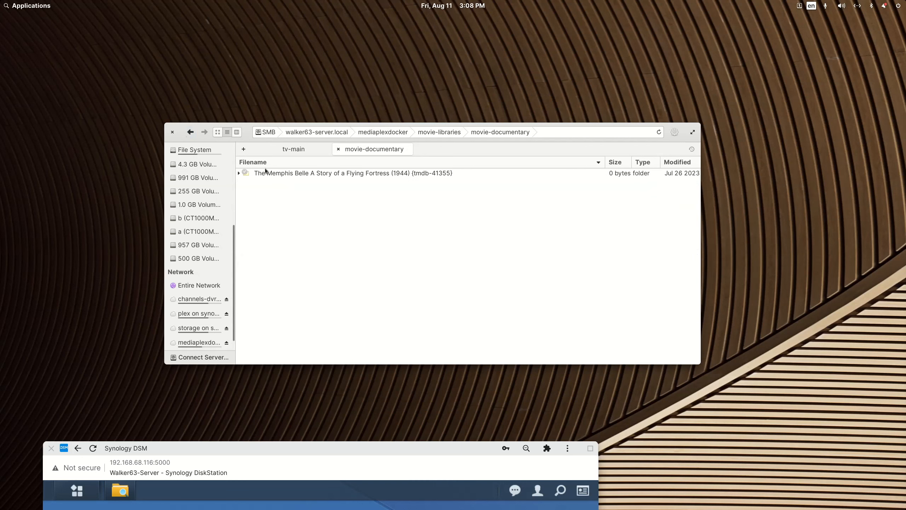
left_click(189, 131)
left_click(190, 131)
left_click(190, 132)
left_click(189, 132)
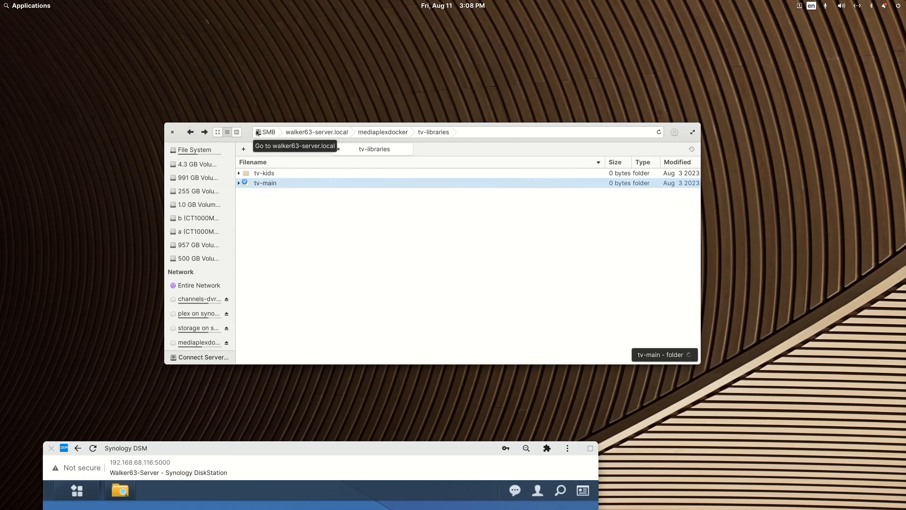
Set the file manager window aside and bring the Portainer window into view
left_click_drag(248, 134, 470, 460)
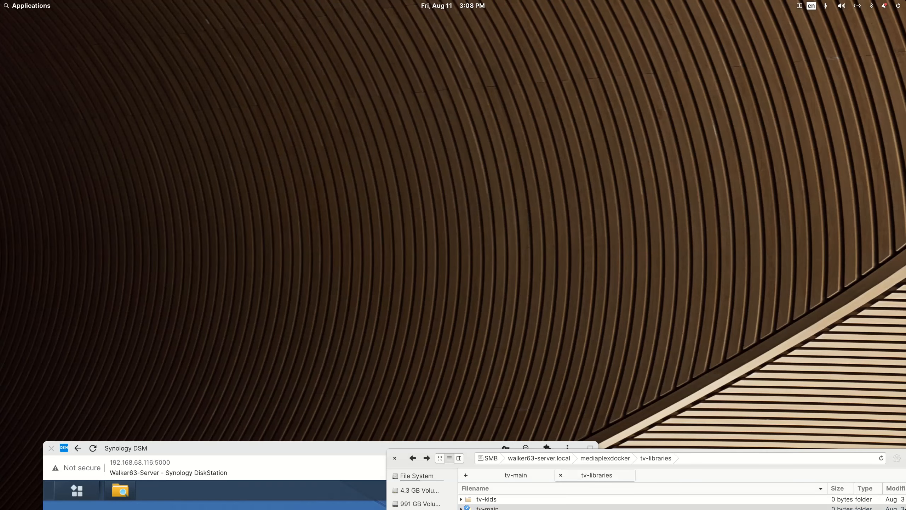
left_click_drag(905, 71, 466, 25)
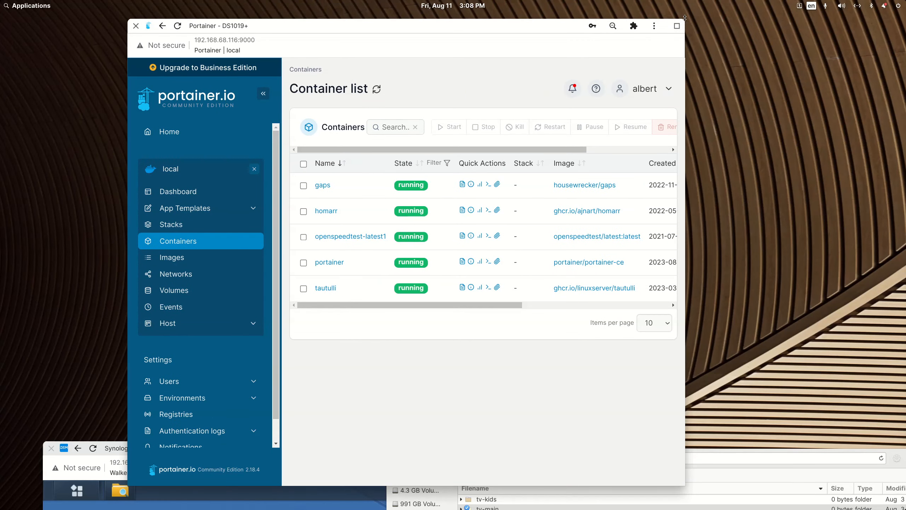
left_click_drag(546, 26, 545, 22)
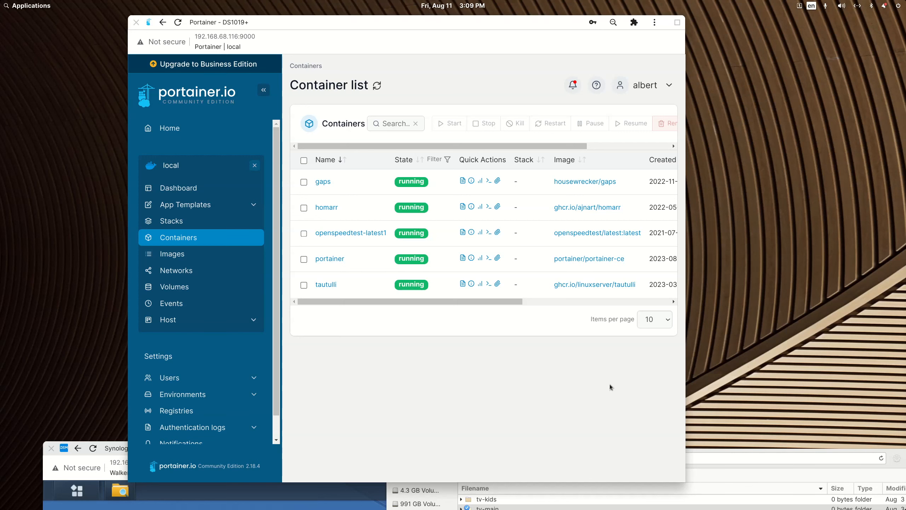
Open the plex stack from the stacks list in a maximized window and show its compose file in the editor
left_click(171, 221)
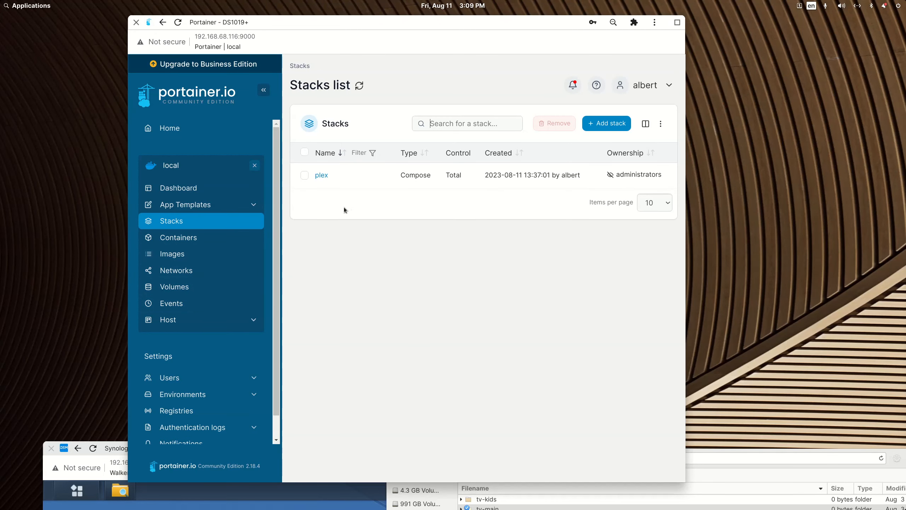
double_click(564, 23)
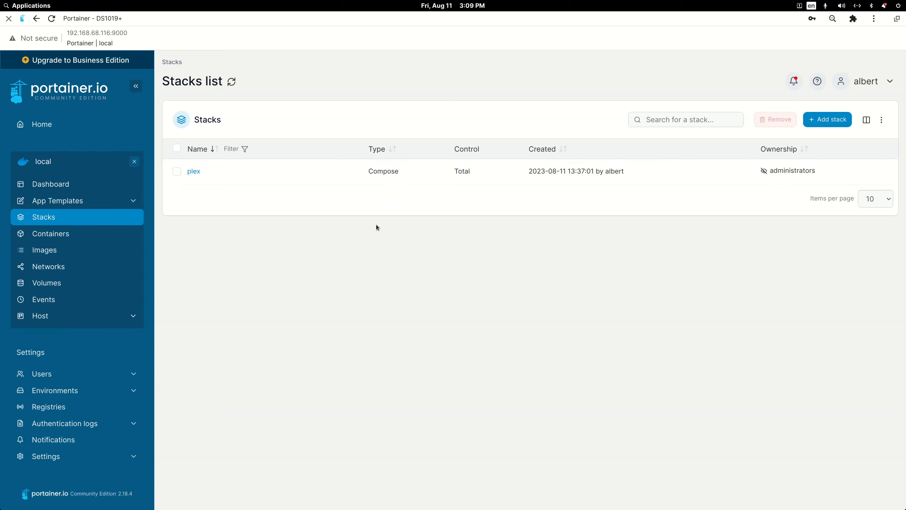
left_click(193, 172)
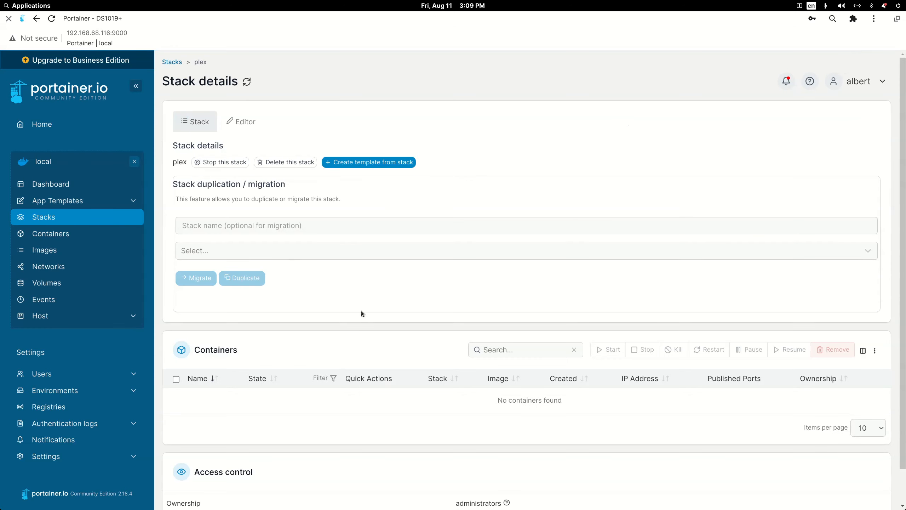
left_click(239, 127)
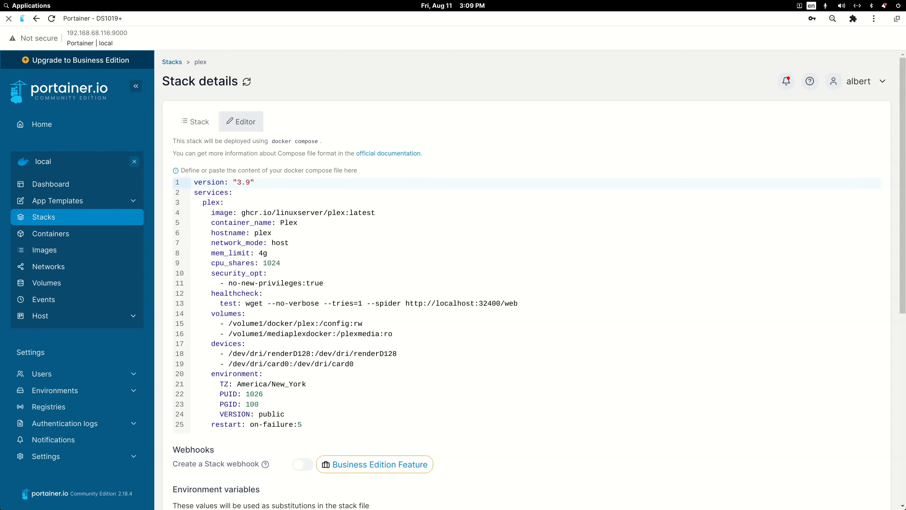
Bring the Marius Hosting guide beside Portainer and compare its compose code with the plex stack's code
left_click_drag(905, 182, 854, 63)
scroll(789, 260, "up", 10)
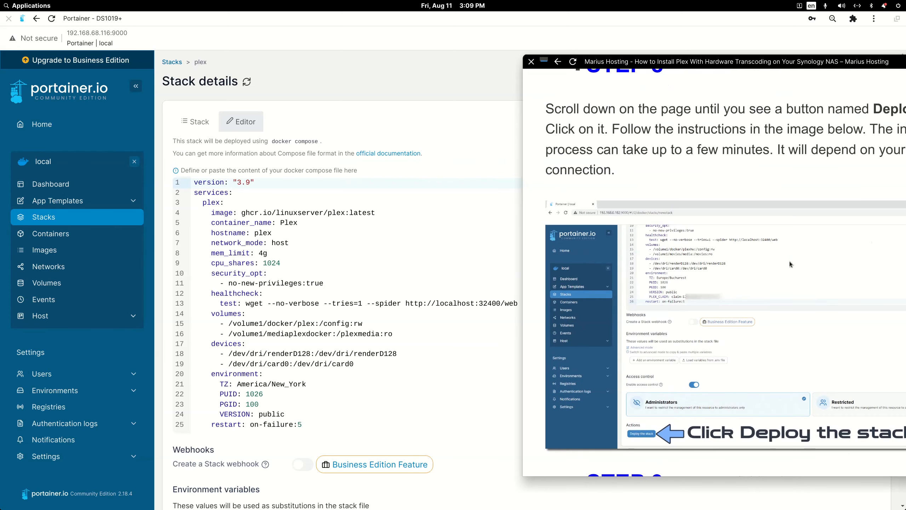
scroll(781, 255, "up", 8)
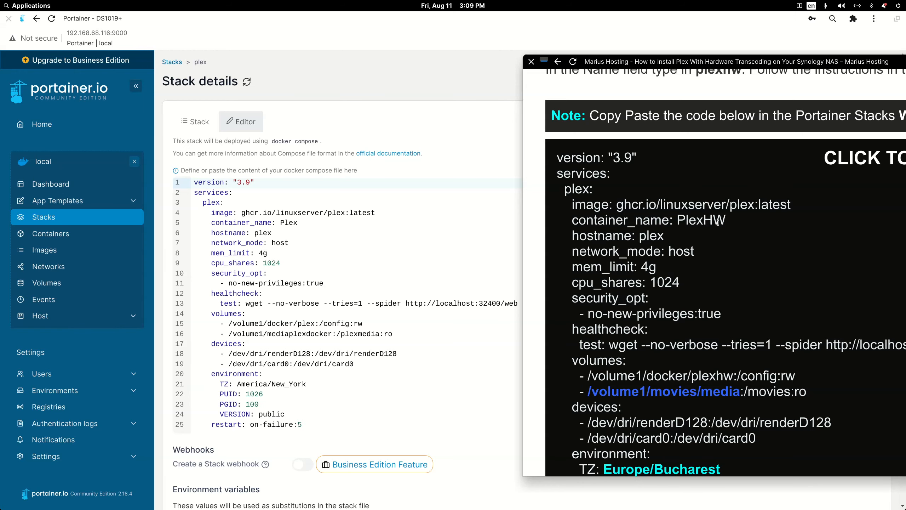
scroll(663, 256, "down", 3)
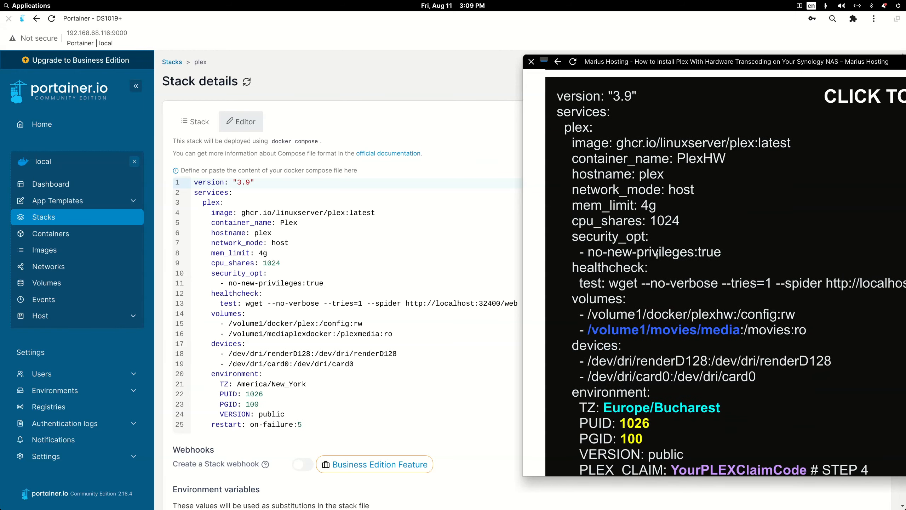
scroll(656, 256, "down", 2)
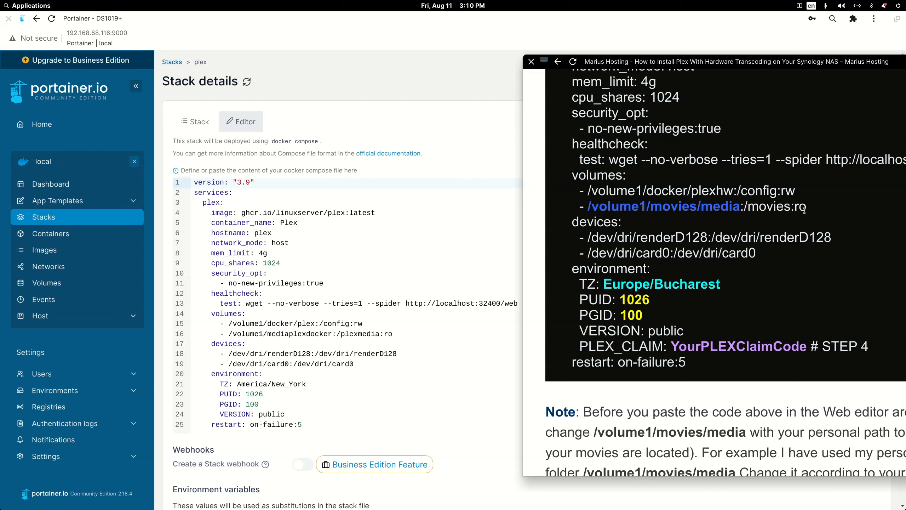
Change the container path of the /volume1/mediaplexdocker volume to /plexmediahere in the plex compose file
left_click(359, 337)
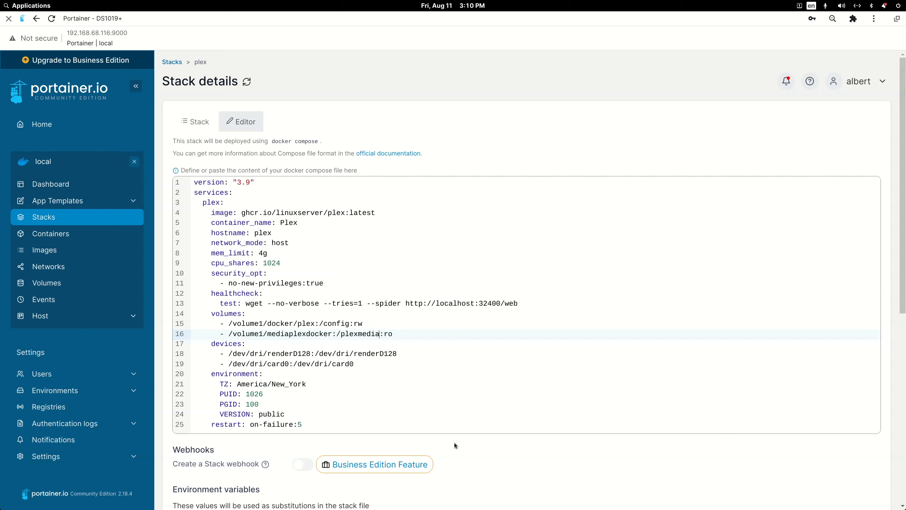
type("here")
Bring back the Marius Hosting guide and highlight the PUID line in its compose code
mouse_move(555, 507)
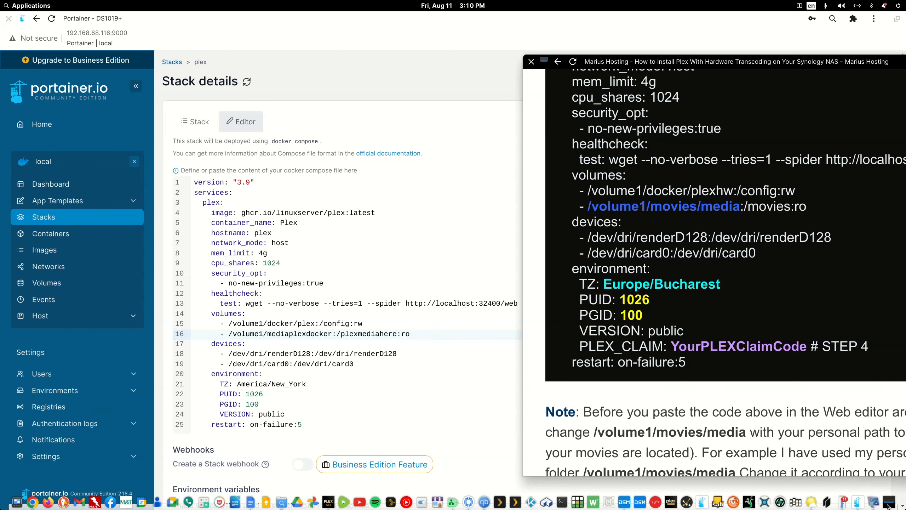
left_click(889, 501)
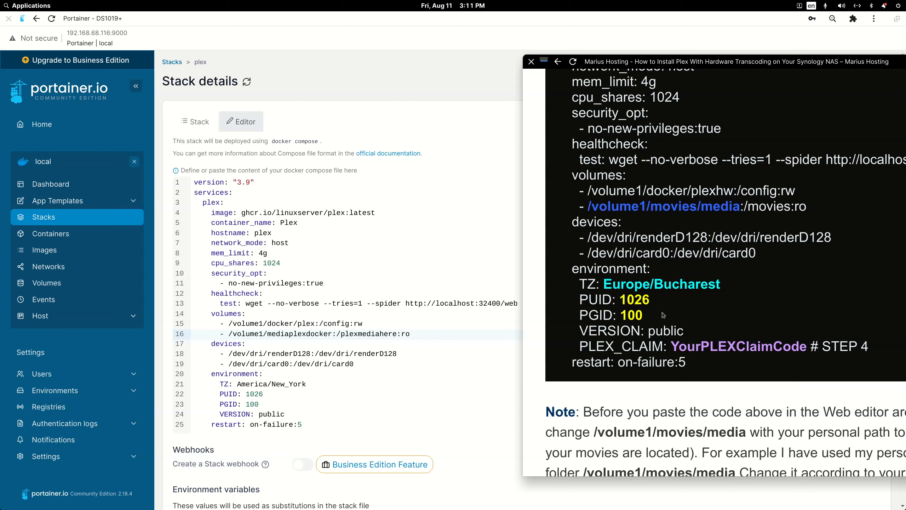
left_click_drag(659, 307, 580, 314)
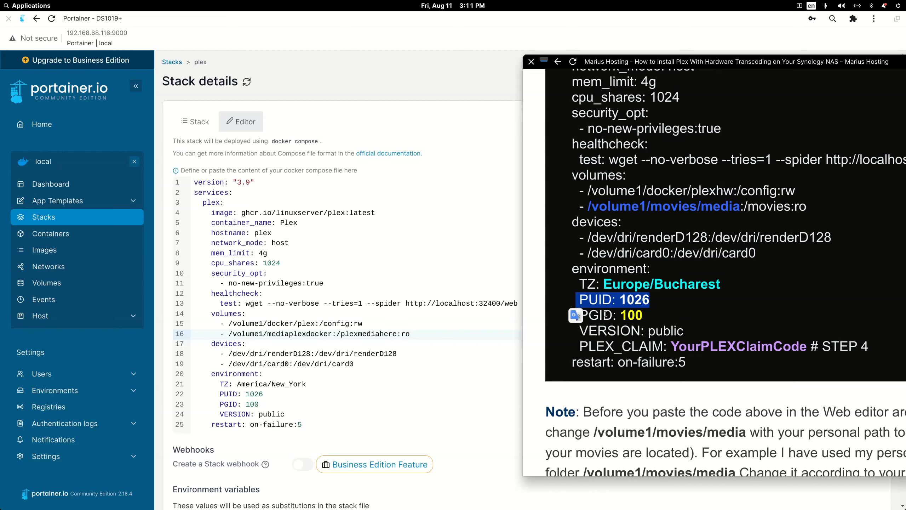
Highlight the guide's PUID and PGID lines, and update the plex stack with image re-pull and redeploy enabled
left_click_drag(637, 314, 579, 299)
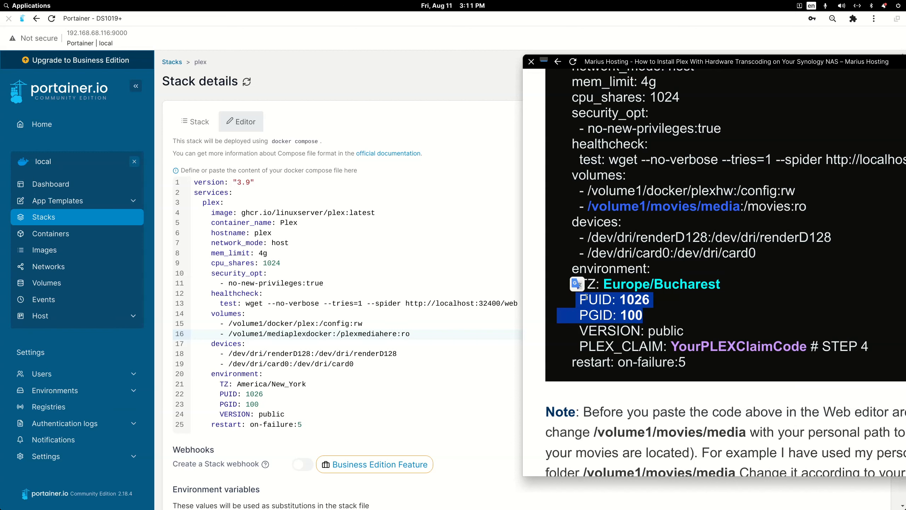
left_click_drag(582, 64, 905, 103)
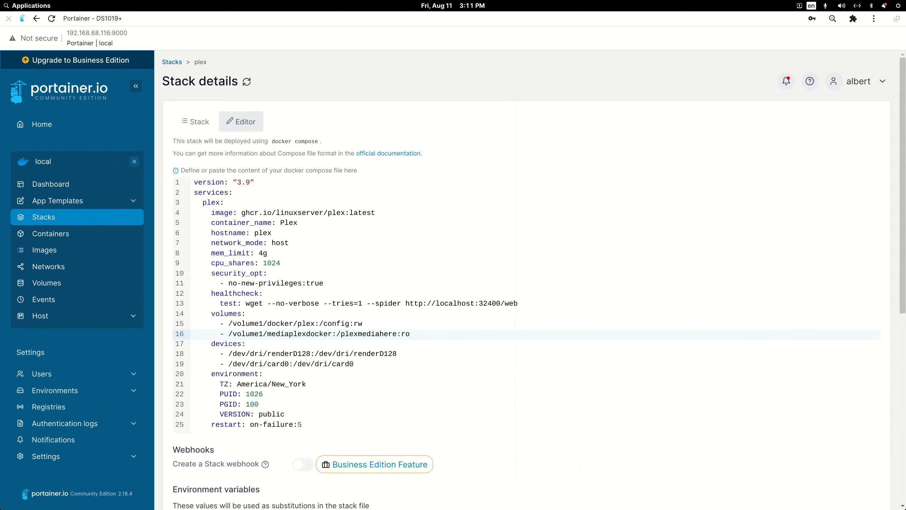
scroll(310, 310, "down", 3)
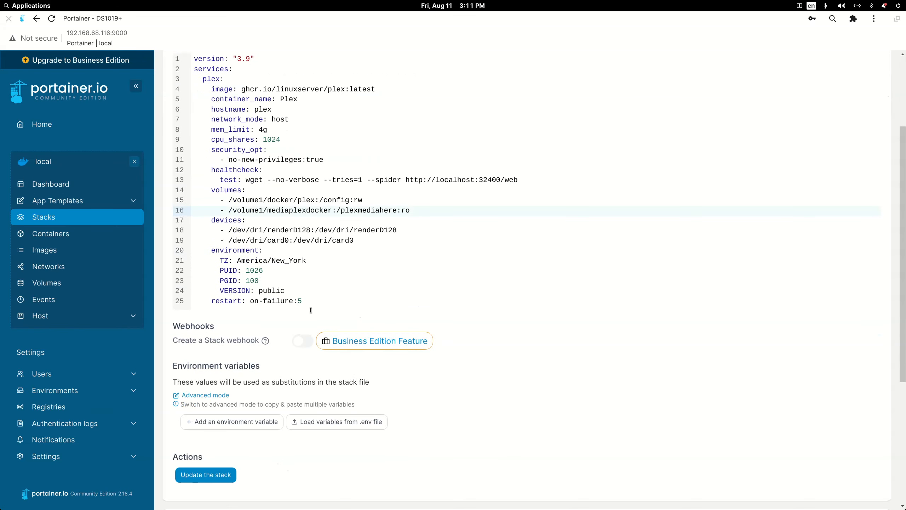
scroll(312, 294, "down", 2)
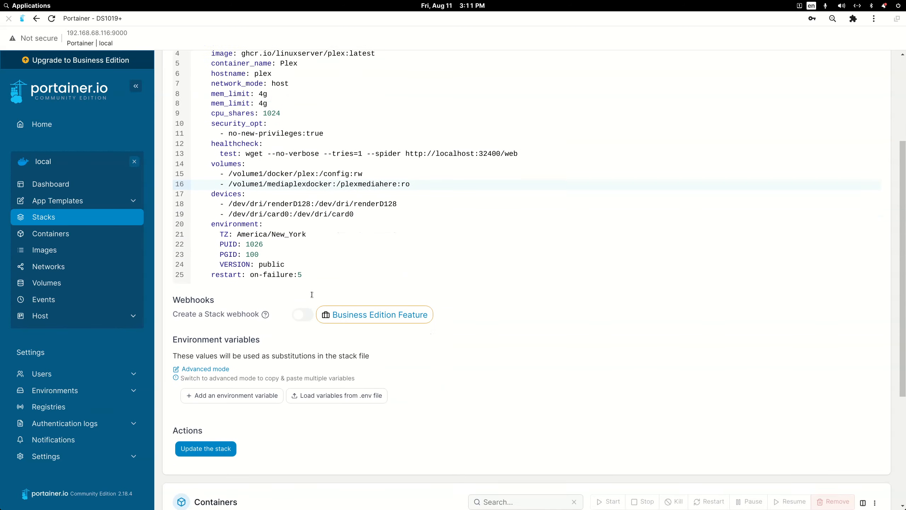
left_click(215, 415)
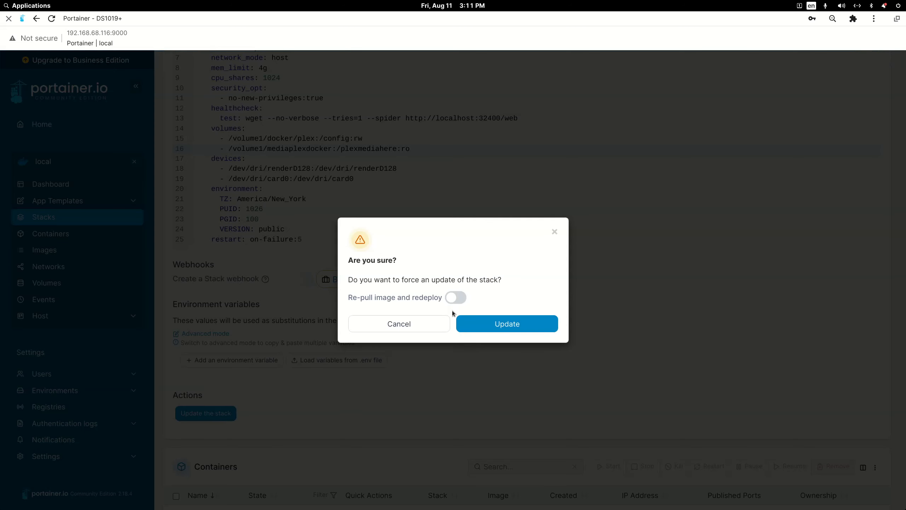
left_click(454, 298)
left_click(515, 331)
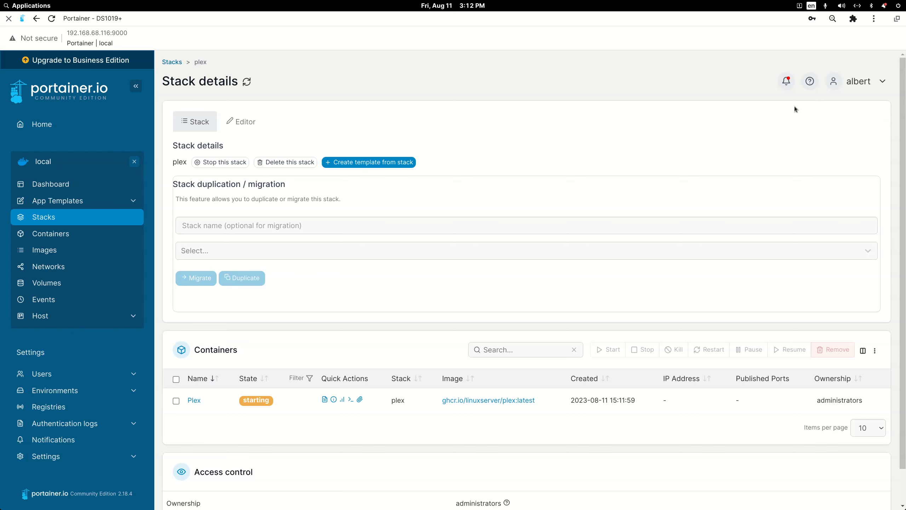
Open the container list in Portainer and look at the server list in the Plex Web settings
left_click(46, 235)
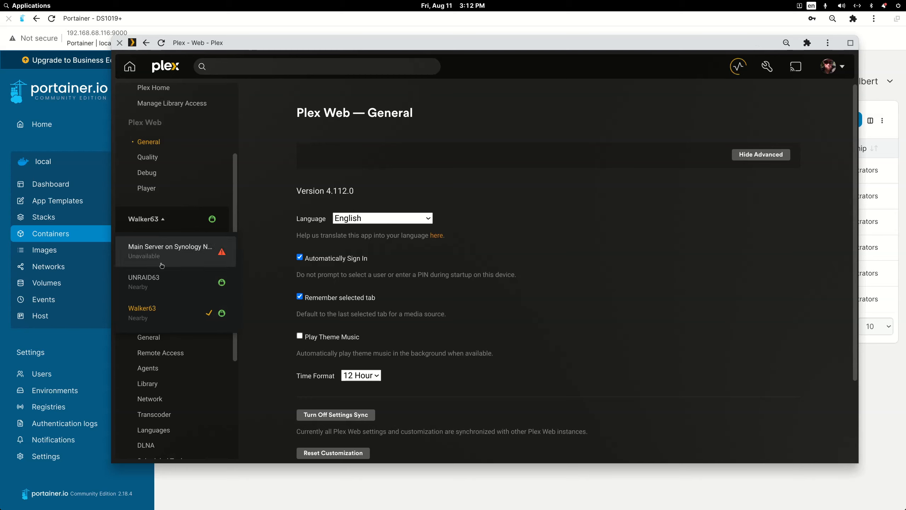
left_click_drag(292, 43, 905, 93)
mouse_move(423, 504)
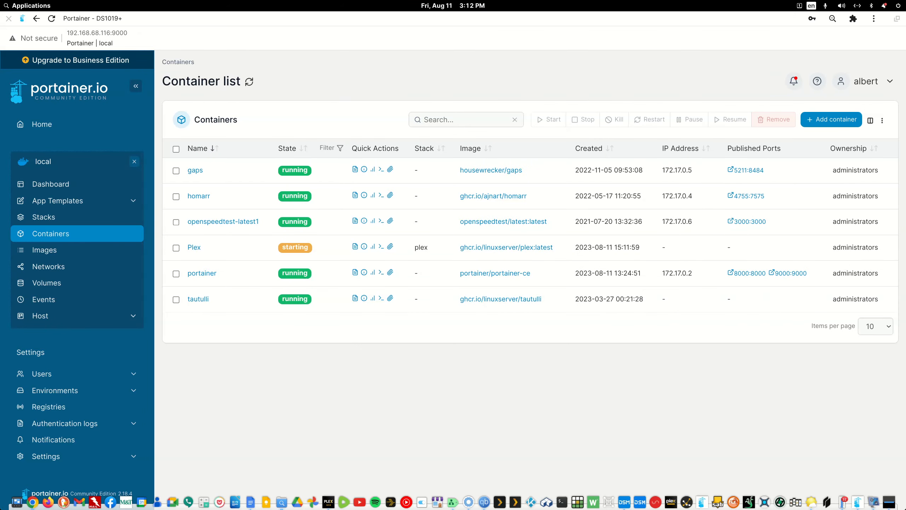
Switch to the Synology DSM desktop in a maximized window and close File Station
left_click(624, 501)
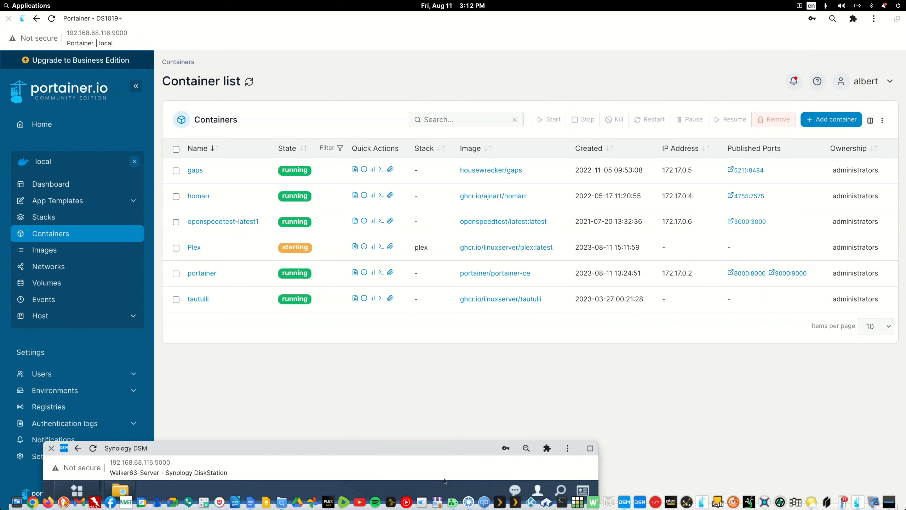
left_click_drag(354, 452, 392, 53)
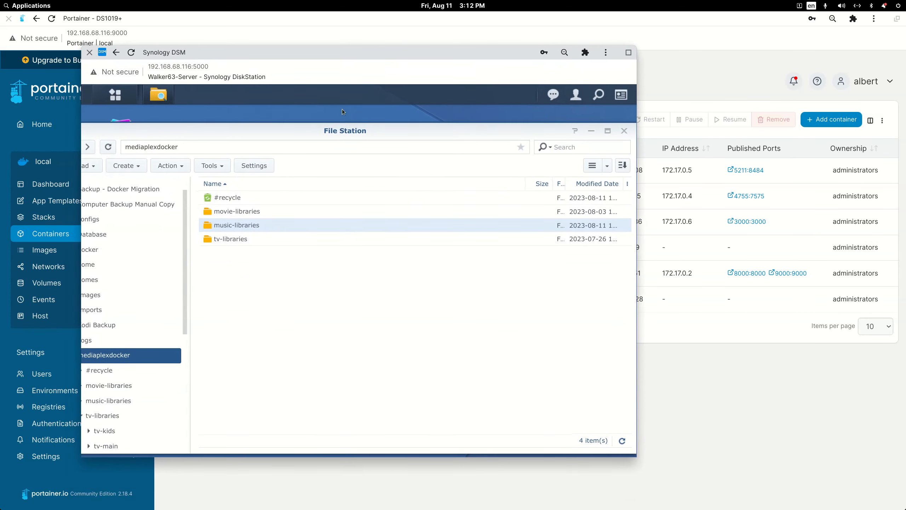
double_click(293, 51)
left_click_drag(395, 106, 569, 126)
left_click(754, 121)
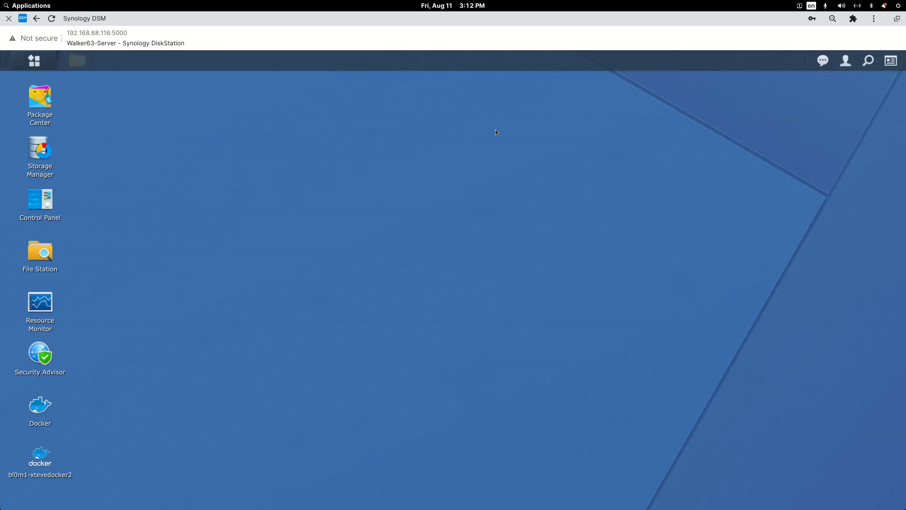
Check the installed Plex Media Server package in Package Center, close Package Center, and move the DSM window aside
left_click(34, 113)
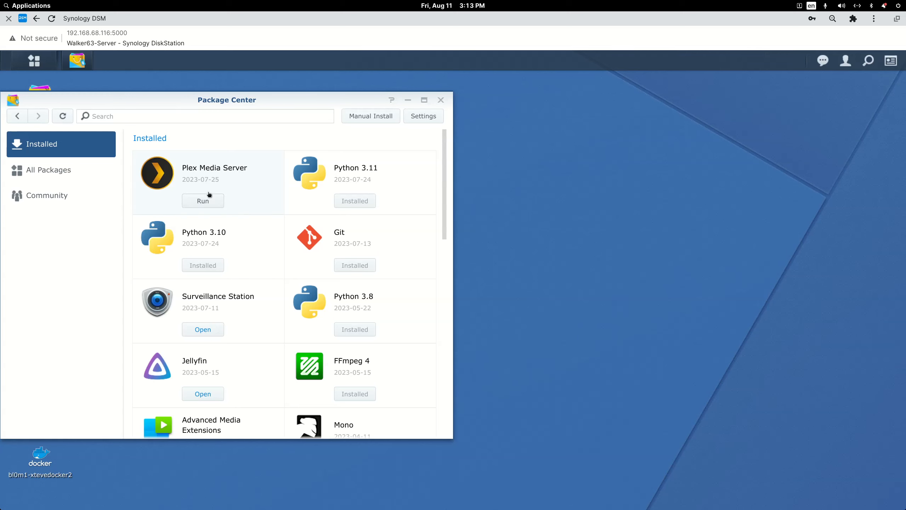
left_click_drag(321, 106, 499, 104)
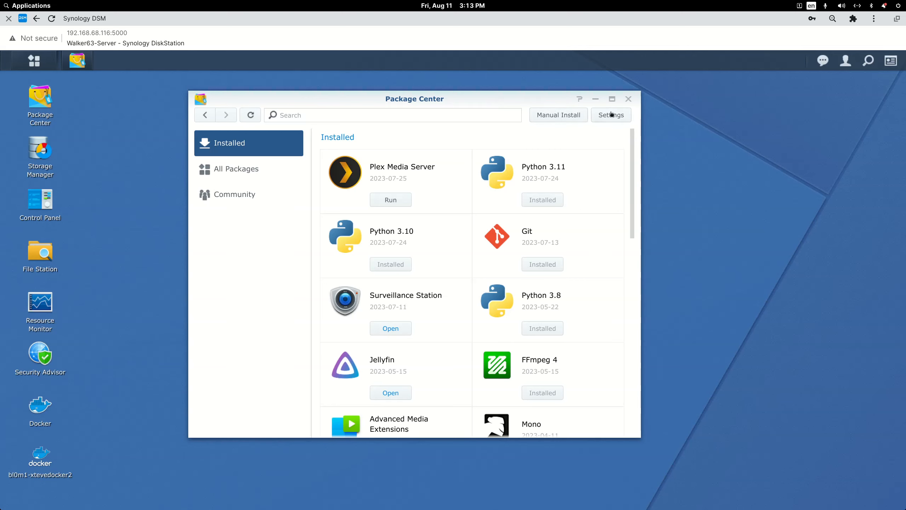
left_click(629, 100)
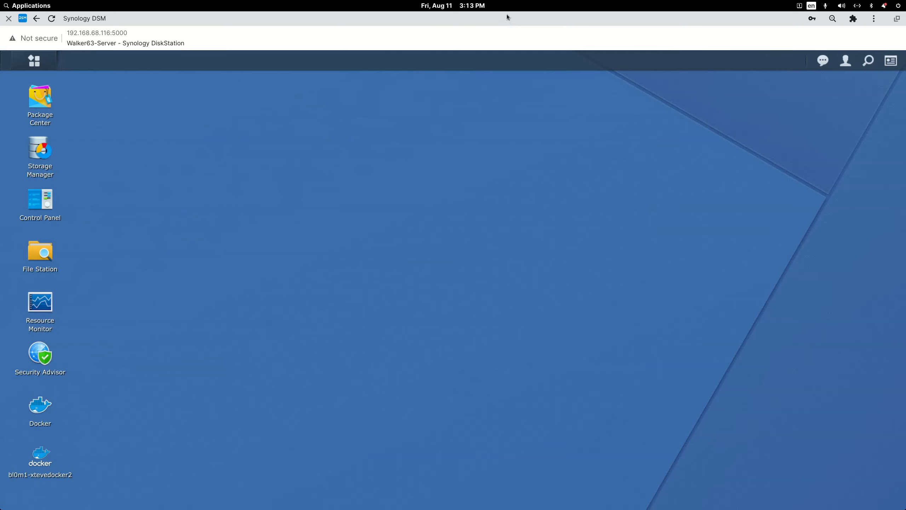
double_click(507, 17)
left_click_drag(441, 54, 438, 473)
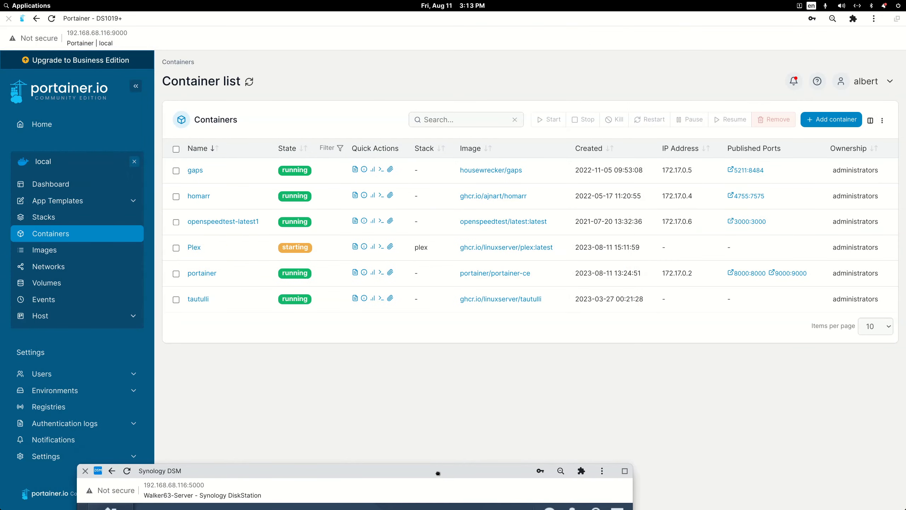
Bring back the Plex Web settings to review the available servers and move that window out of view
left_click_drag(905, 81, 444, 46)
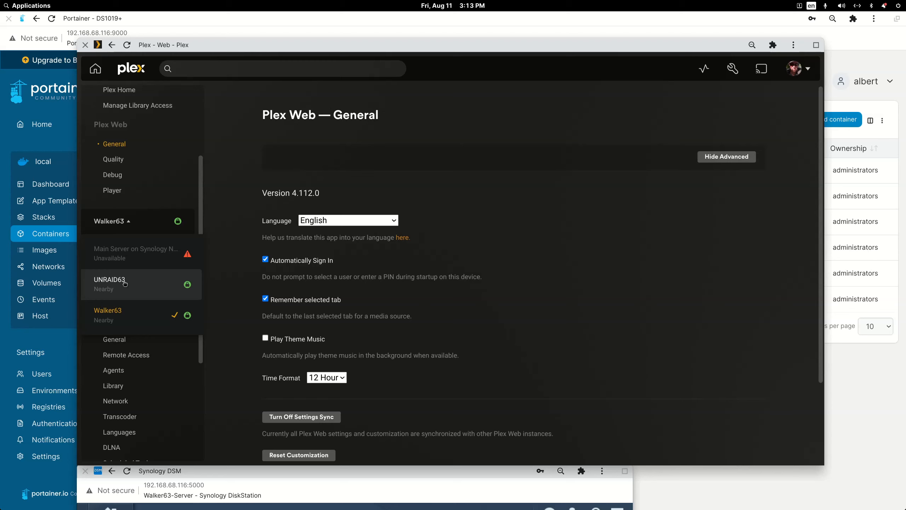
left_click(120, 292)
left_click_drag(207, 47, 378, 100)
key("ctrl+w")
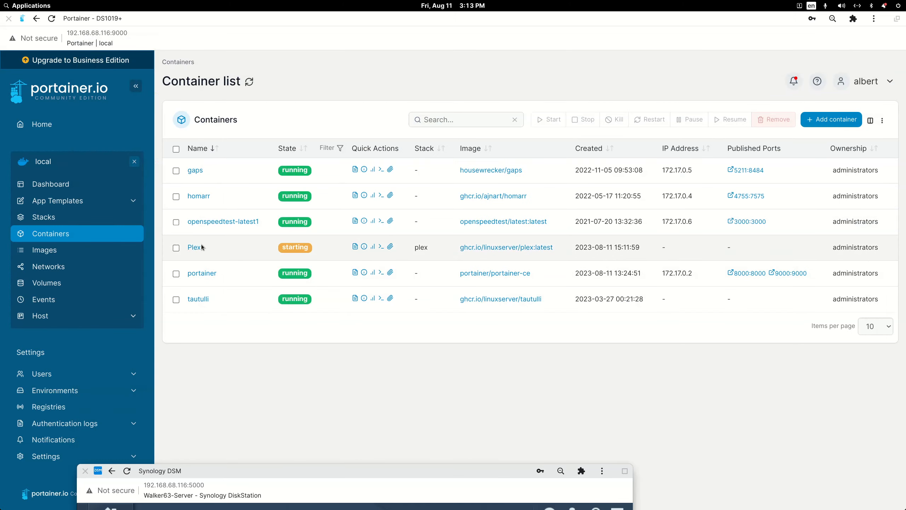
Refresh the container list to check the Plex container's state and restore the Portainer window to its smaller size
left_click(57, 235)
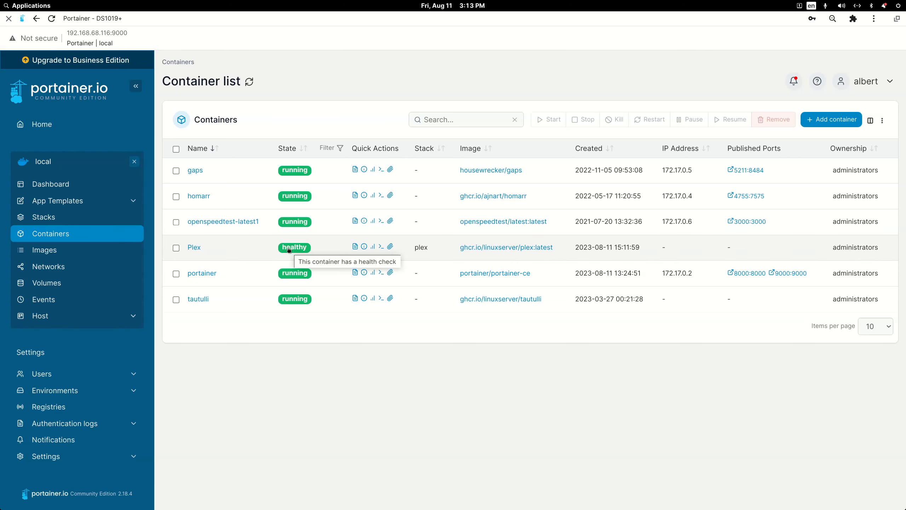
double_click(367, 18)
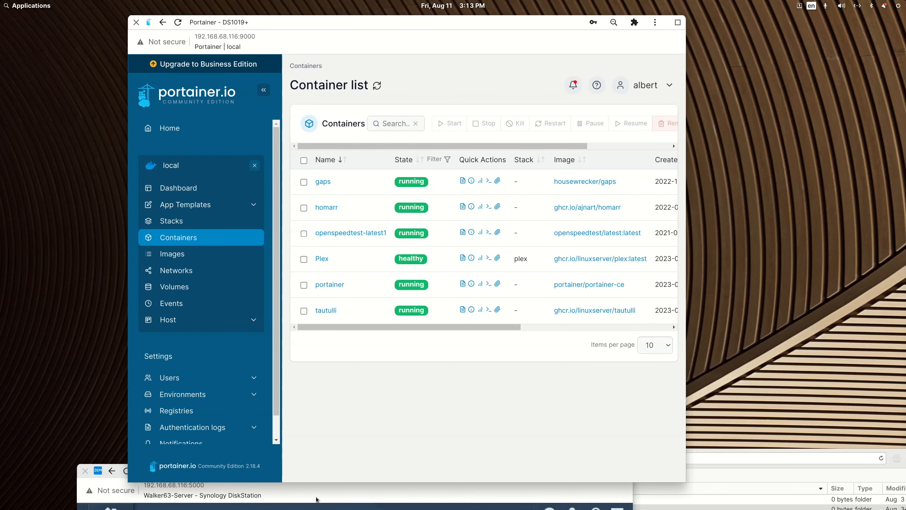
left_click(705, 452)
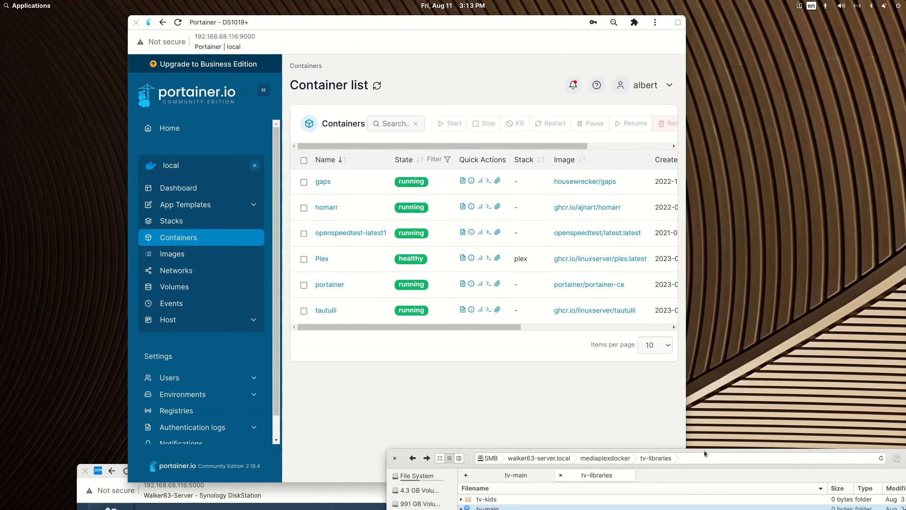
Open Chrome and load the Plex server address 192.168.68.116:32400
mouse_move(609, 508)
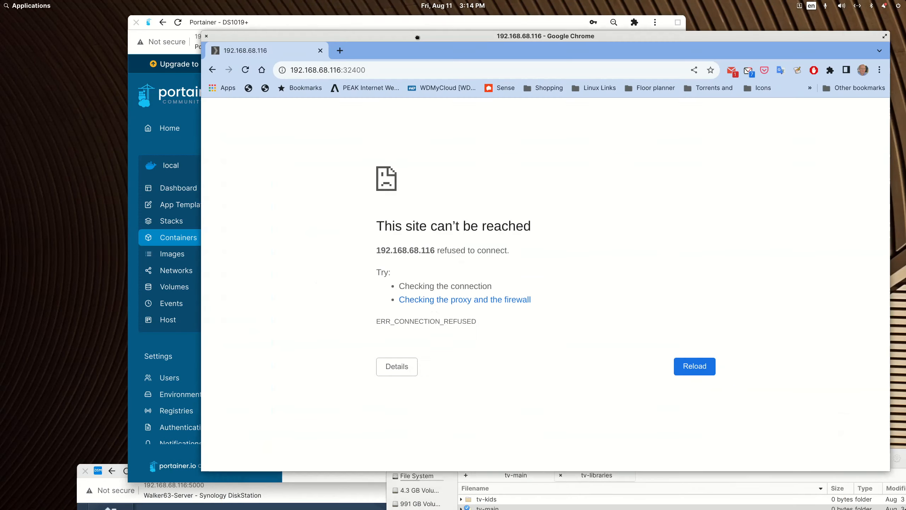
mouse_move(345, 46)
left_mouse_down()
mouse_move(345, 70)
mouse_move(344, 56)
left_mouse_up()
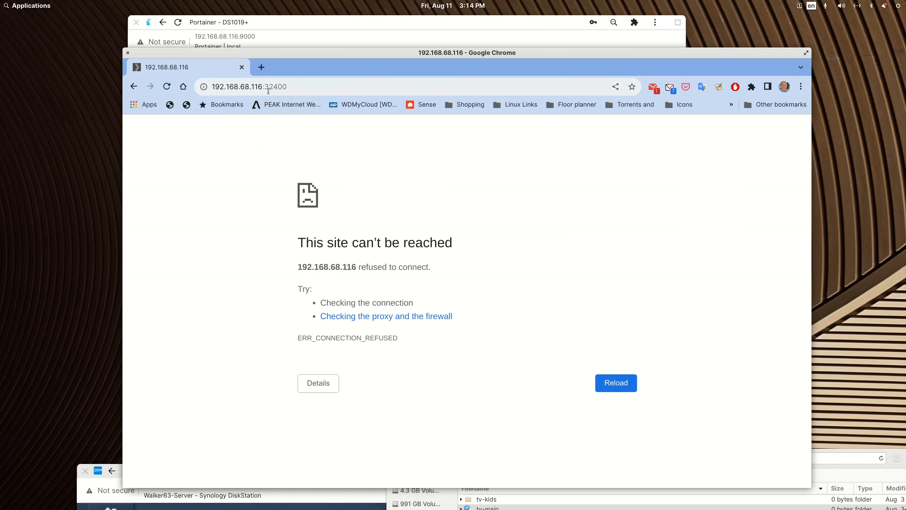
left_click(293, 89)
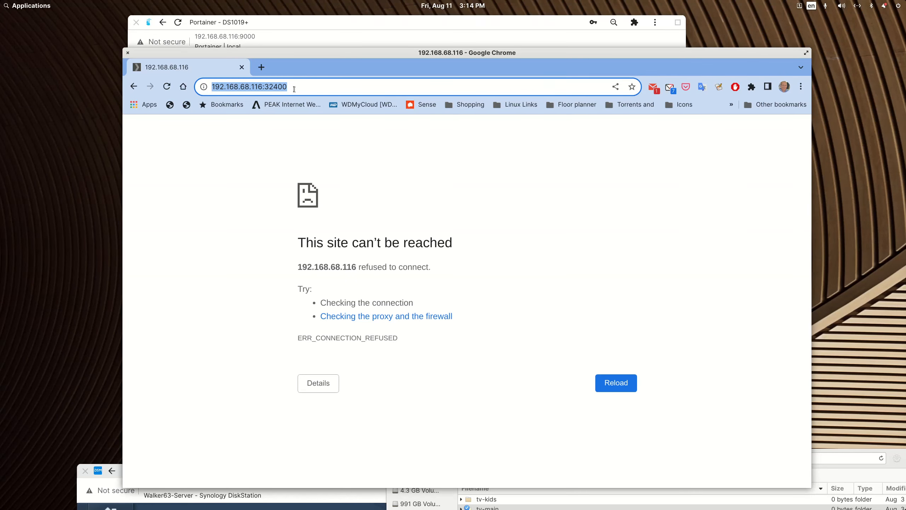
key("Return")
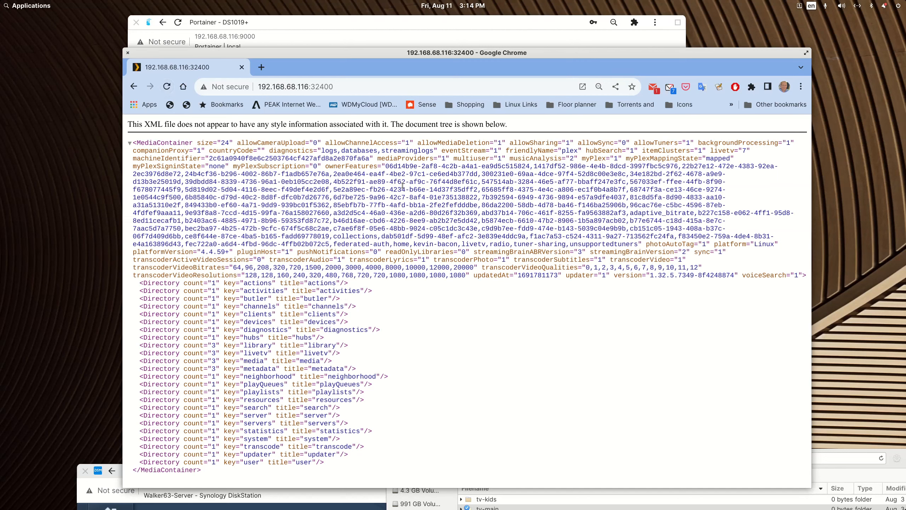
Load the Plex web page at 192.168.68.116:32400/web/index.html#!/, maximize the browser, and accept the How Plex Works introduction
left_click(369, 90)
double_click(368, 90)
left_click(367, 90)
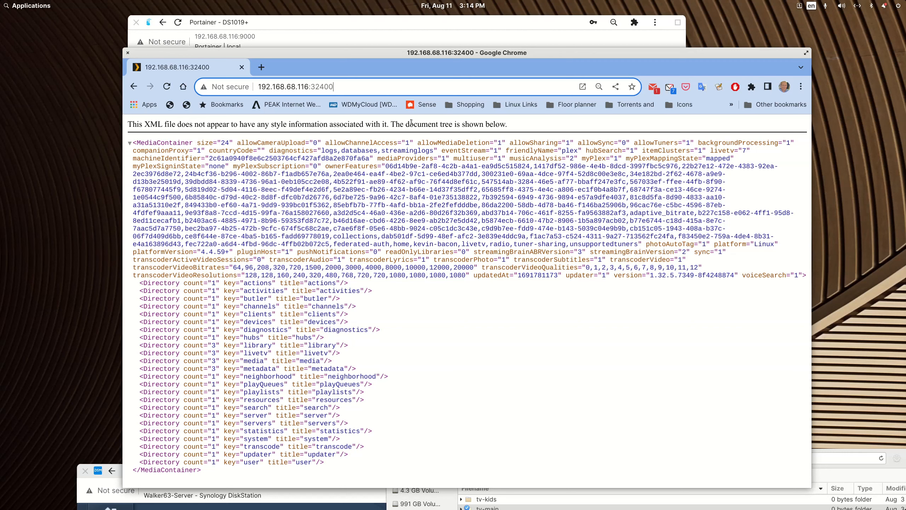
key("BackSpace")
key("BackSpace")
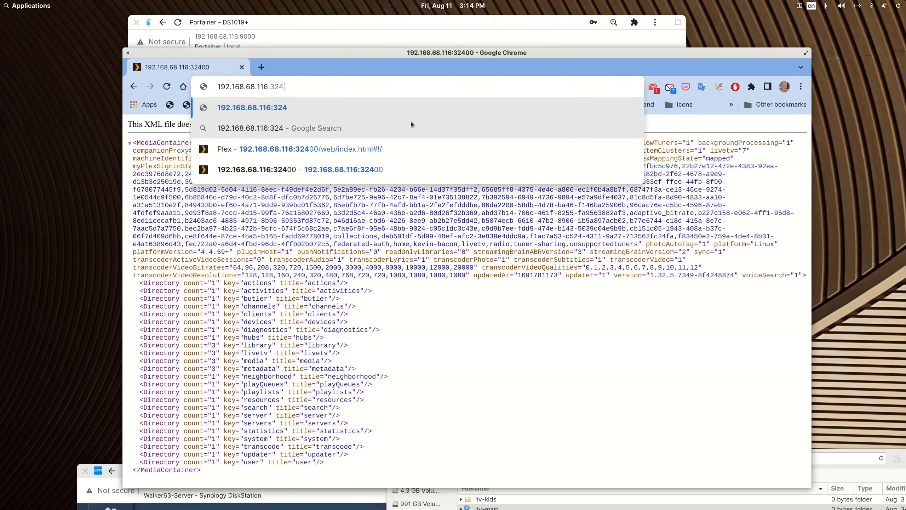
left_click(337, 149)
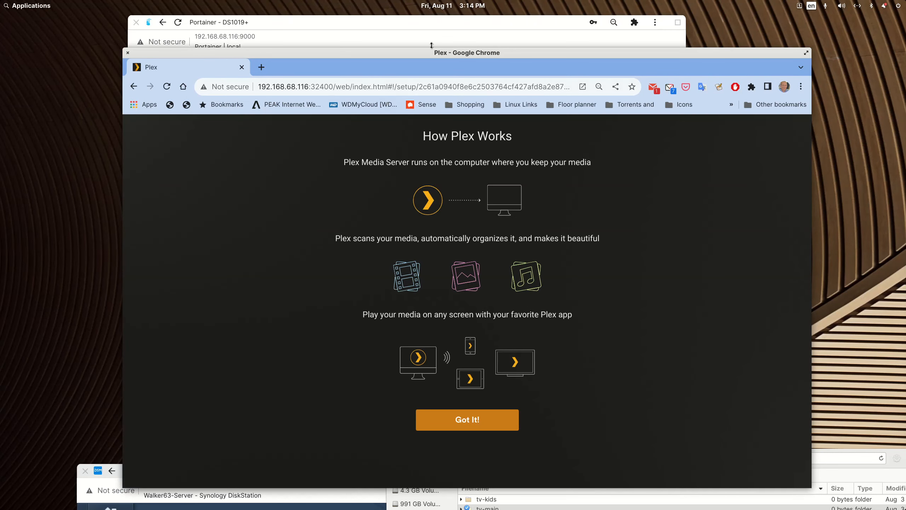
double_click(422, 54)
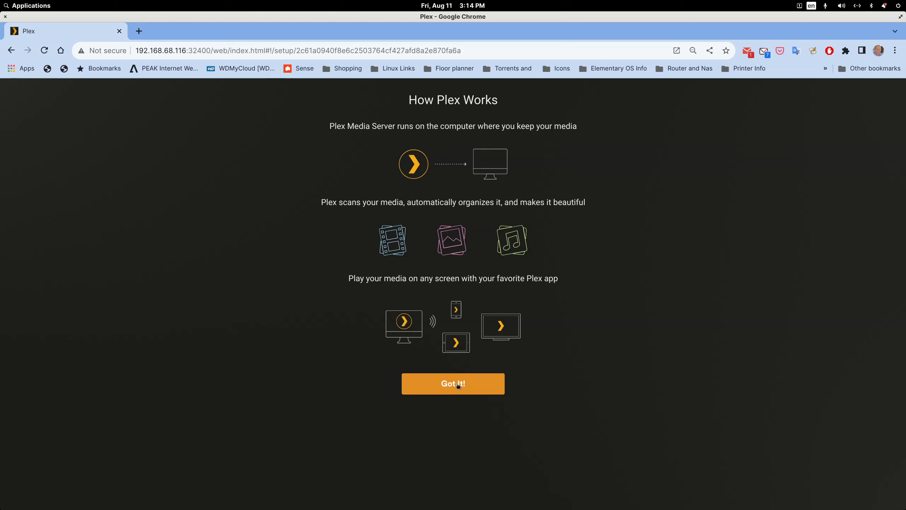
left_click(458, 385)
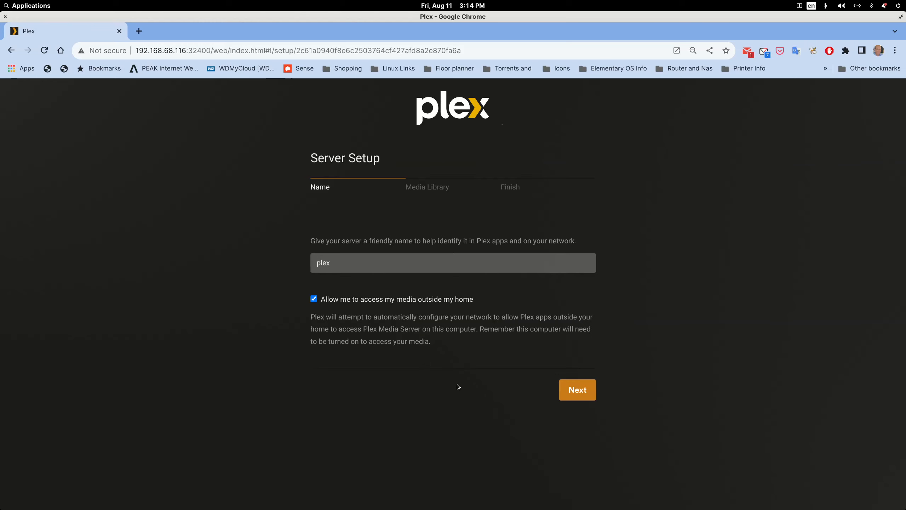
Set the server's friendly name to DSM6.2Dock, consulting the existing server list, and continue to the Media Library setup
left_click(384, 266)
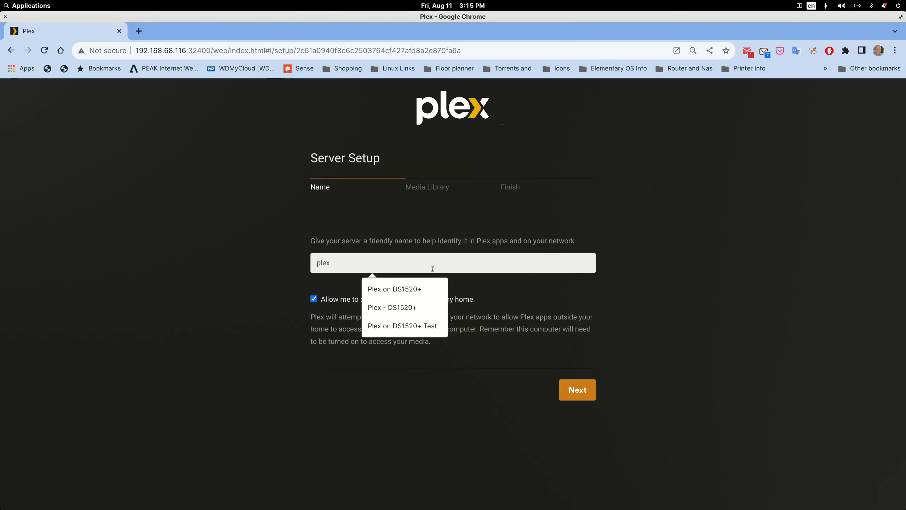
key("shift+Left")
key("shift+Left")
key("shift+Left")
key("shift+Left")
left_click(841, 62)
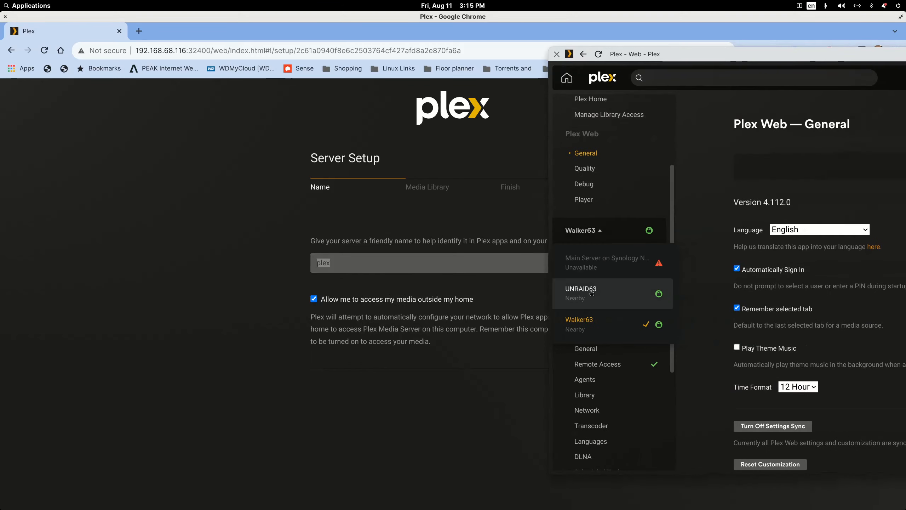
left_click_drag(678, 57, 678, 58)
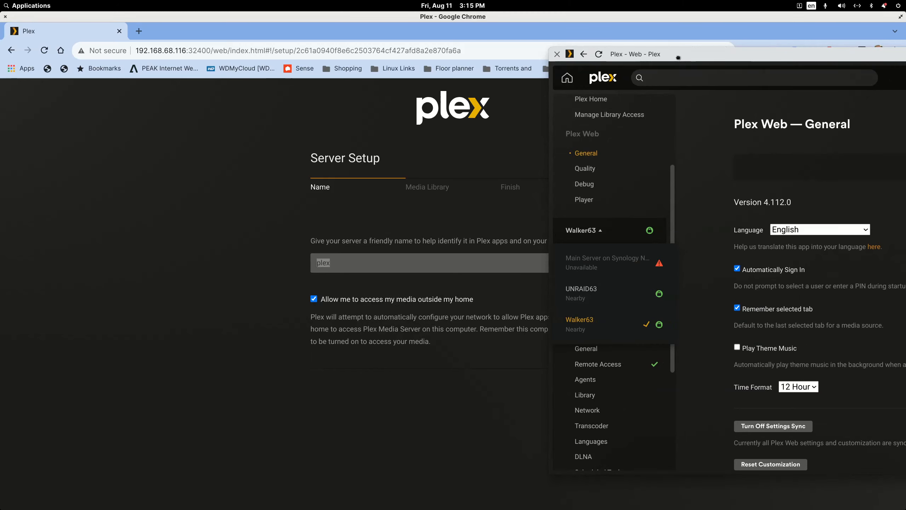
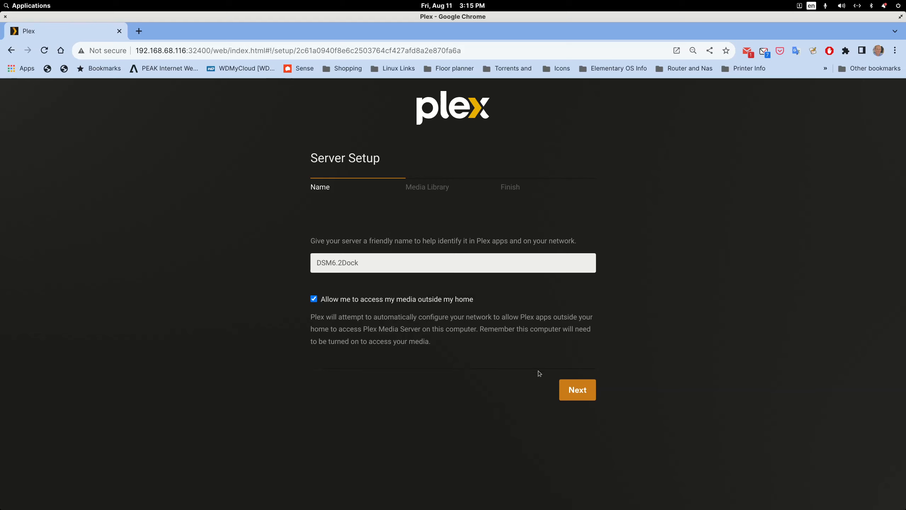
left_click(580, 391)
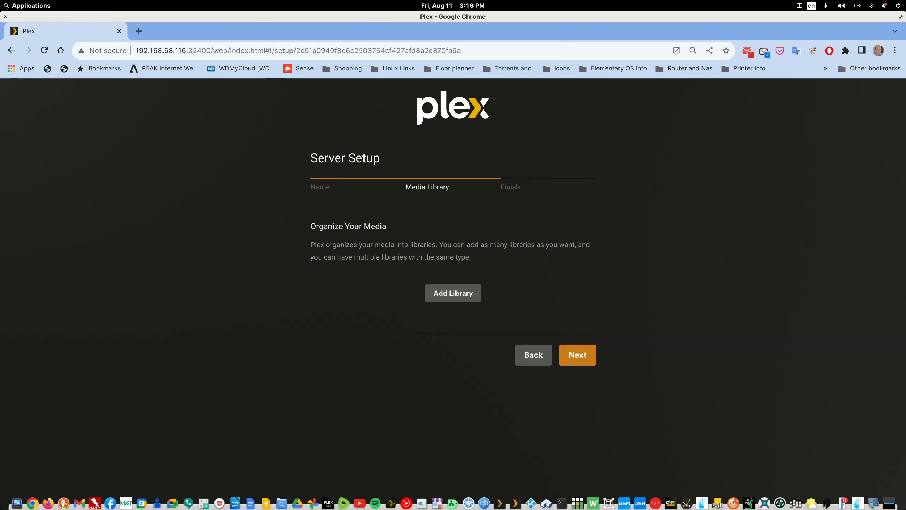
mouse_move(819, 508)
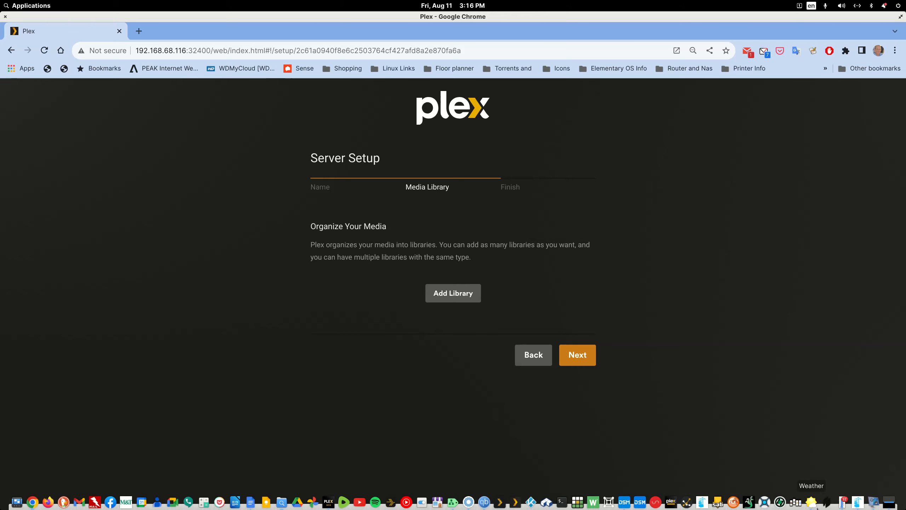
Check the volume mappings in the plex stack's compose file in Portainer and return to the Plex server setup
left_click(858, 502)
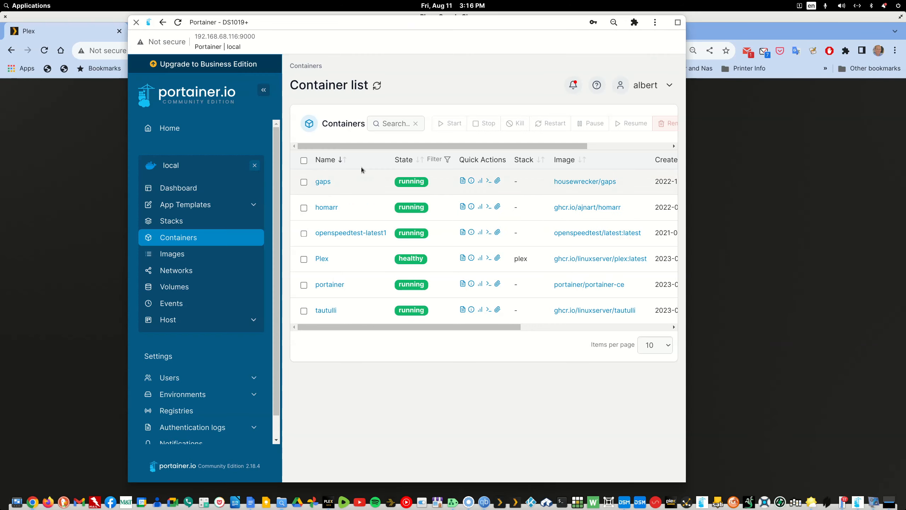
left_click(168, 224)
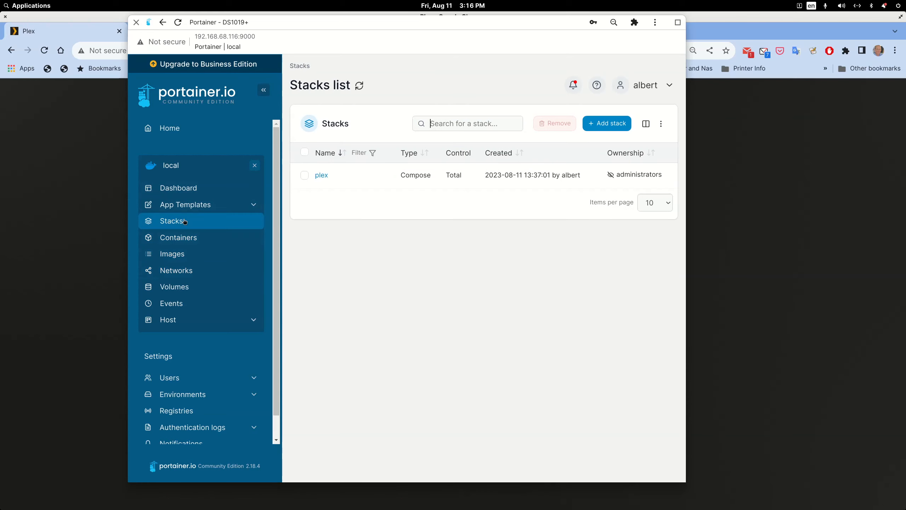
left_click(322, 174)
left_click(368, 127)
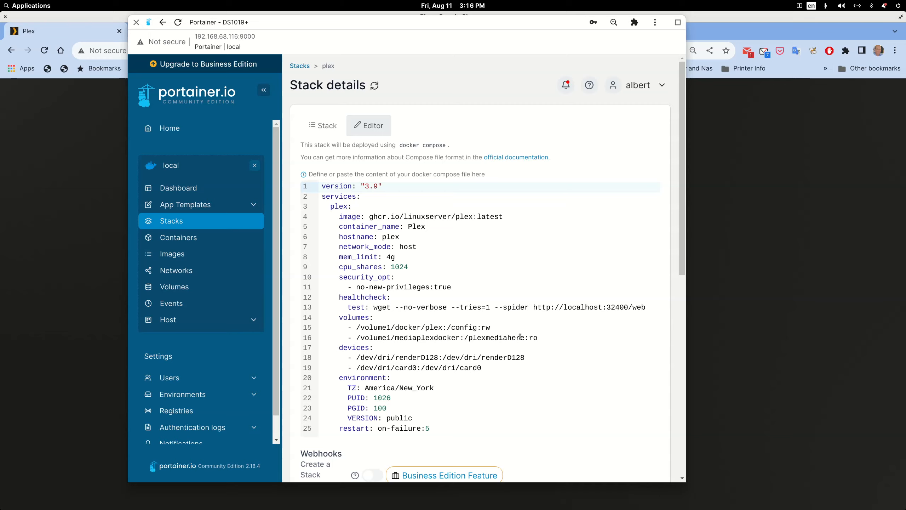
left_click_drag(259, 22, 905, 165)
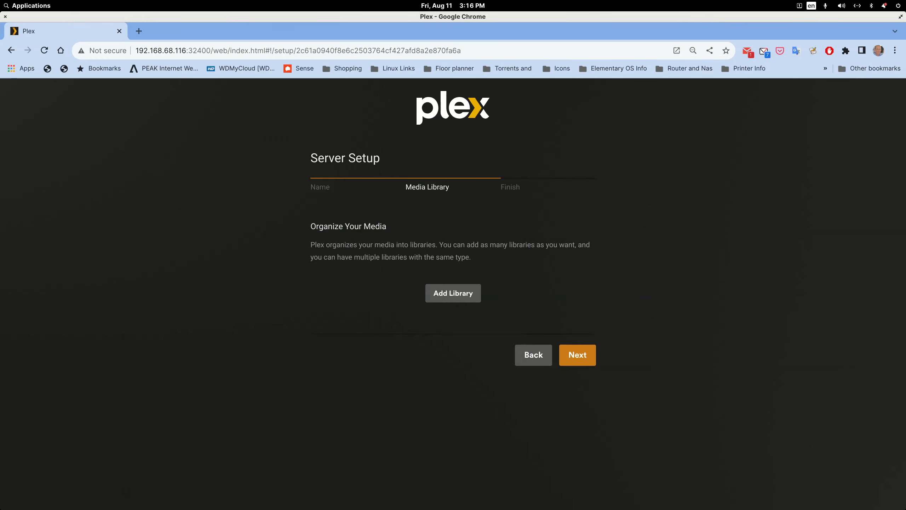
Add a Movies library named Movies that uses the folder /plexmediahere/movie-libraries/movie-main
left_click(452, 294)
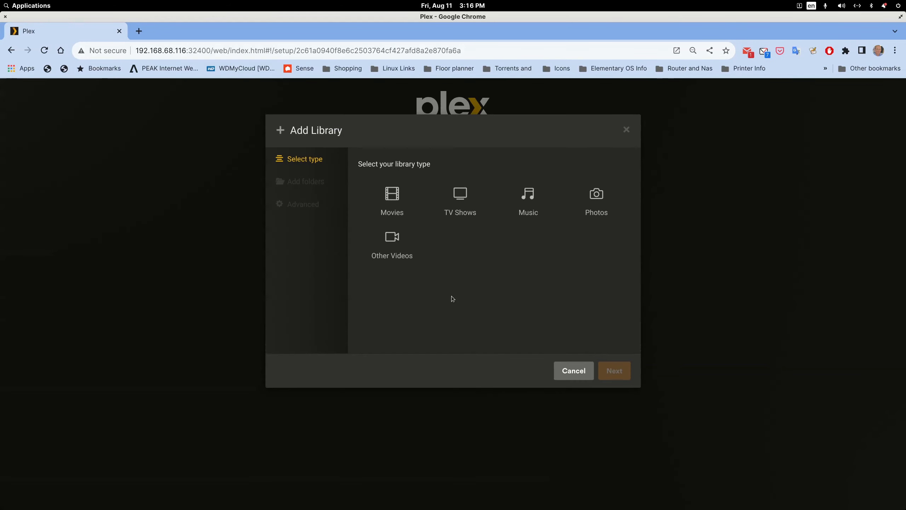
left_click(392, 198)
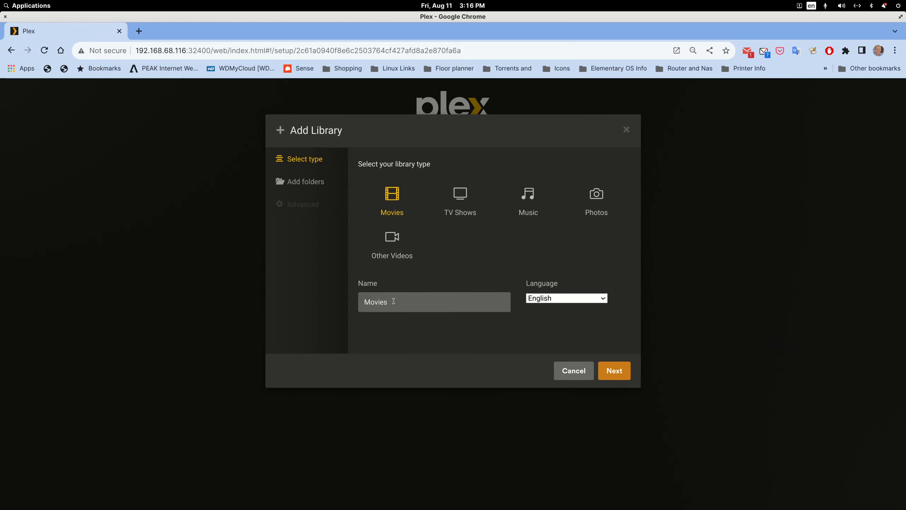
left_click(621, 373)
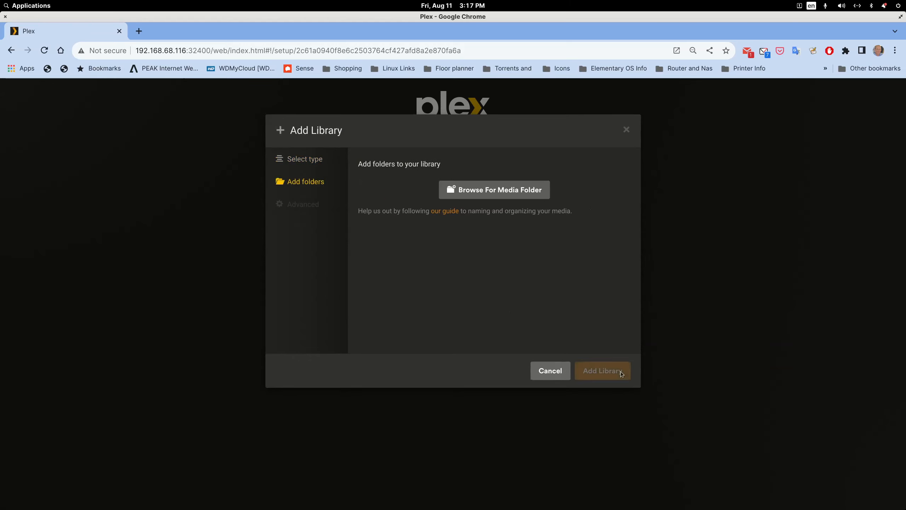
left_click(494, 189)
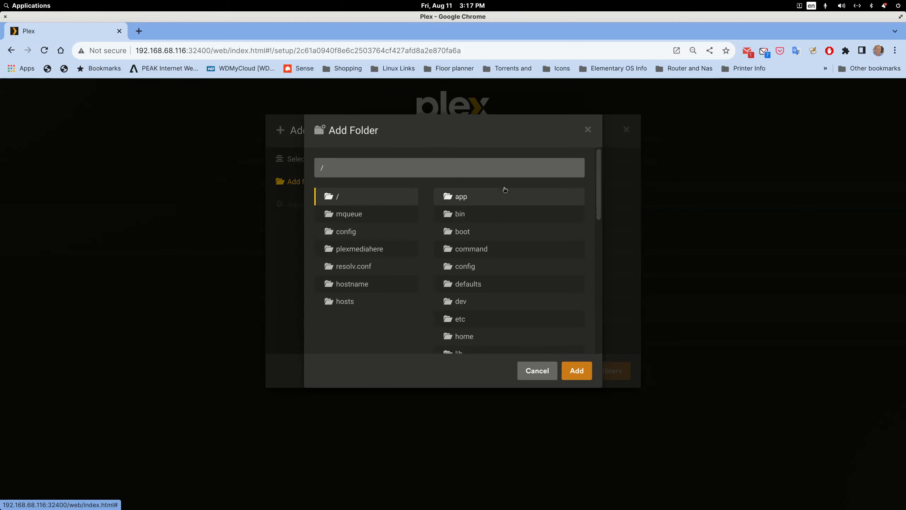
left_click(371, 252)
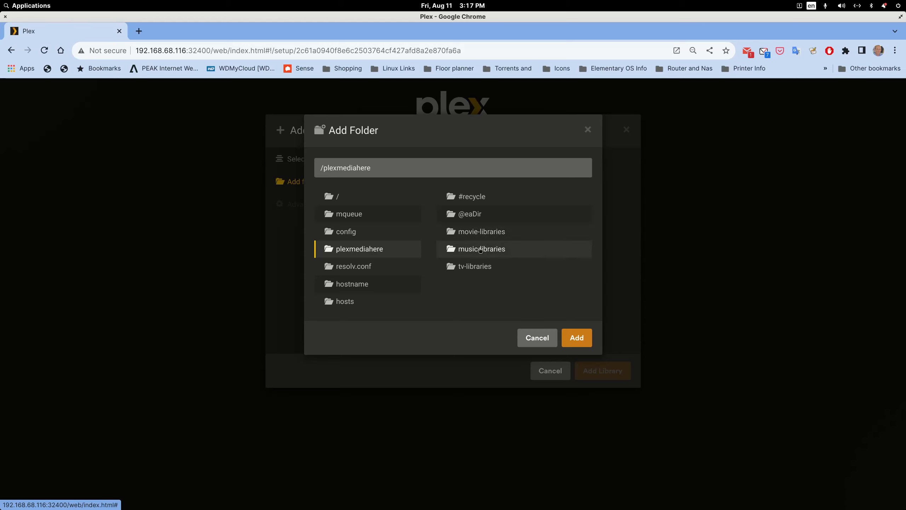
left_click(486, 232)
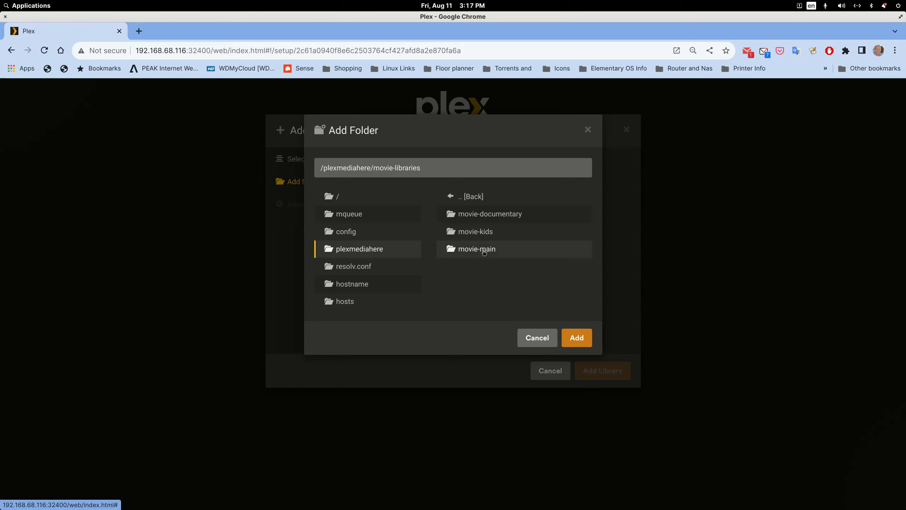
left_click(484, 249)
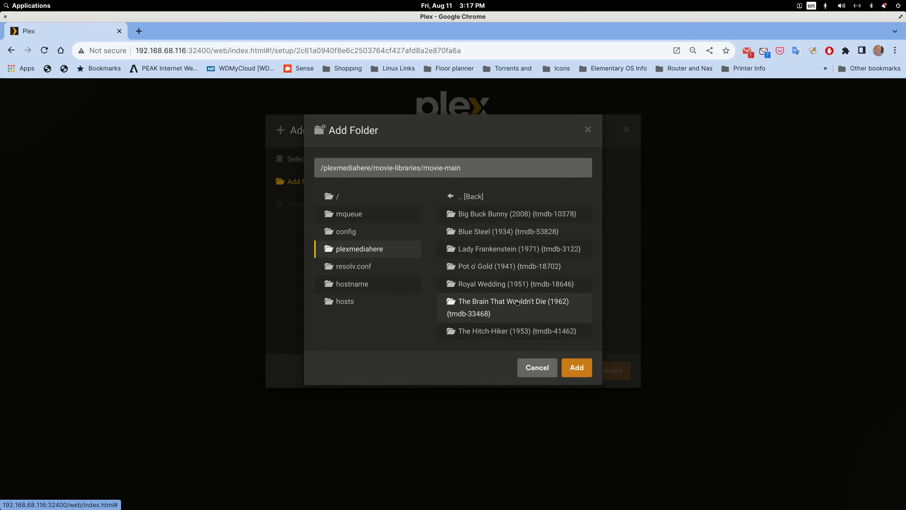
left_click(578, 370)
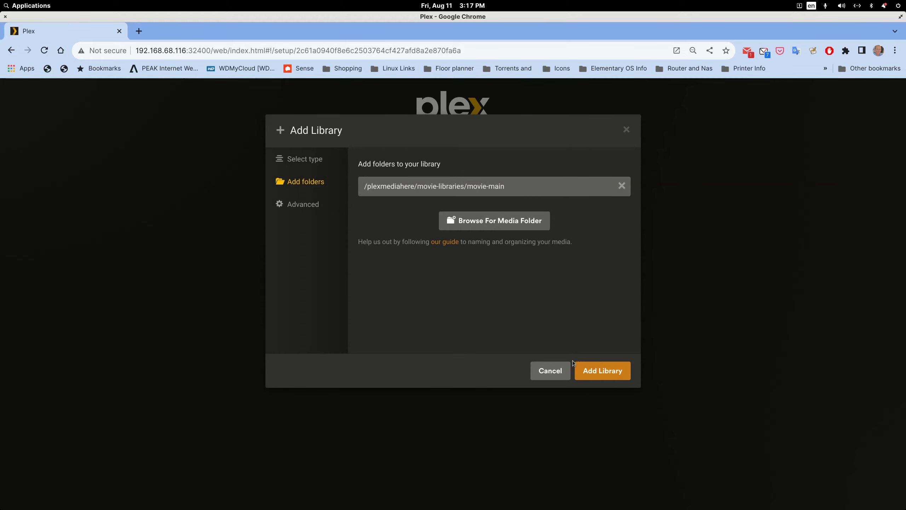
left_click(597, 370)
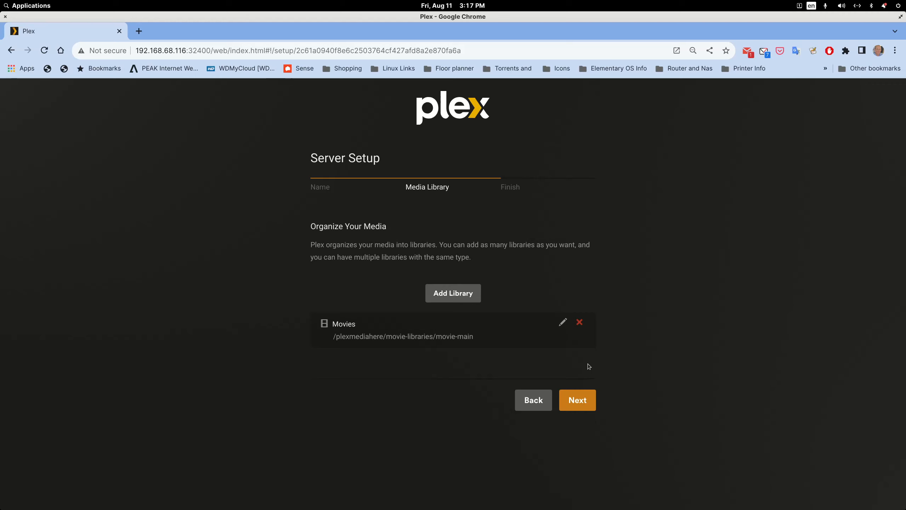
Examine the Movies library's advanced settings, including the available Collections display options
left_click(563, 322)
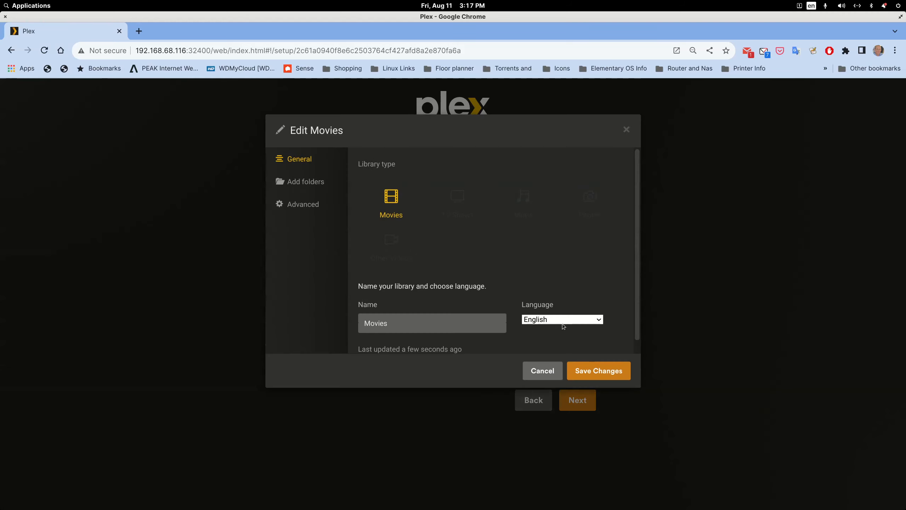
left_click(308, 208)
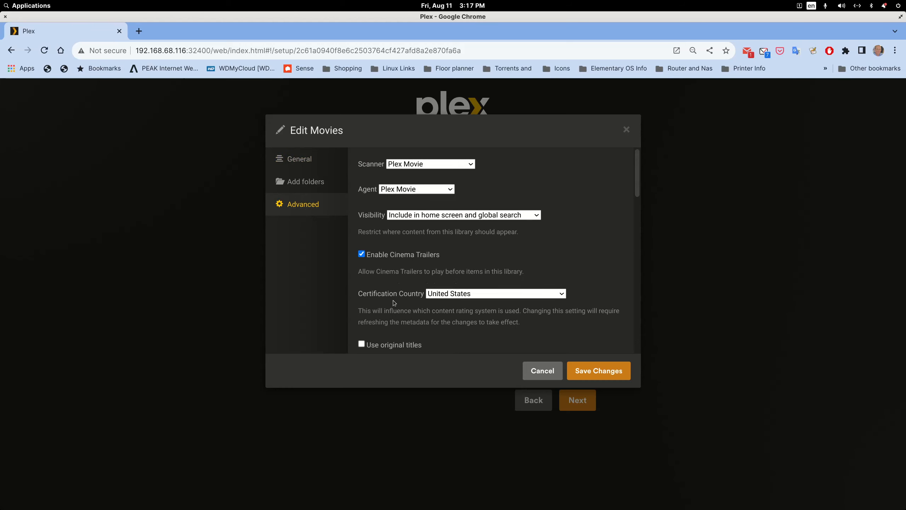
scroll(393, 300, "down", 10)
scroll(393, 301, "down", 5)
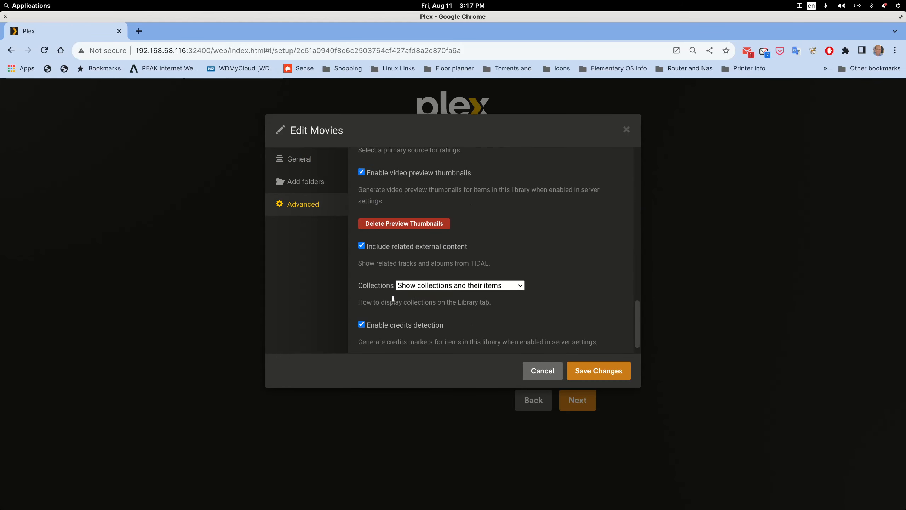
left_click(518, 285)
left_click(518, 286)
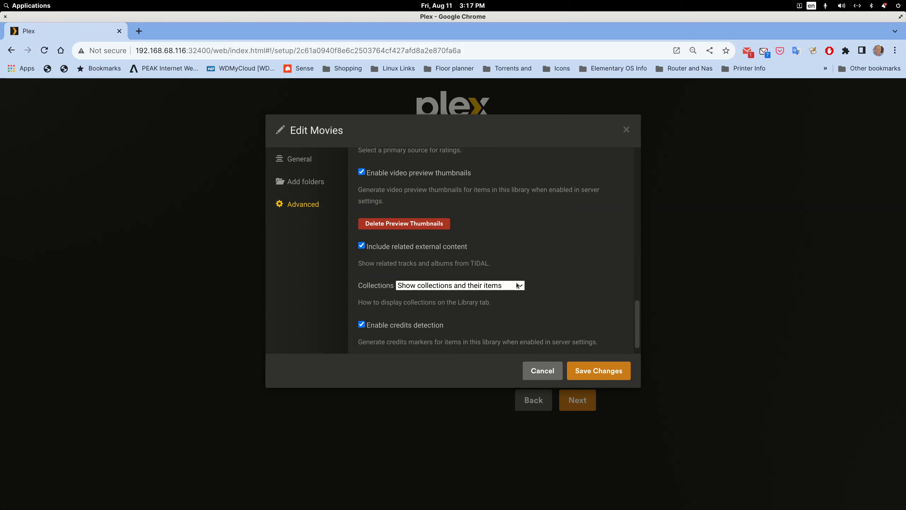
scroll(516, 286, "down", 1)
scroll(514, 286, "up", 4)
scroll(511, 314, "down", 4)
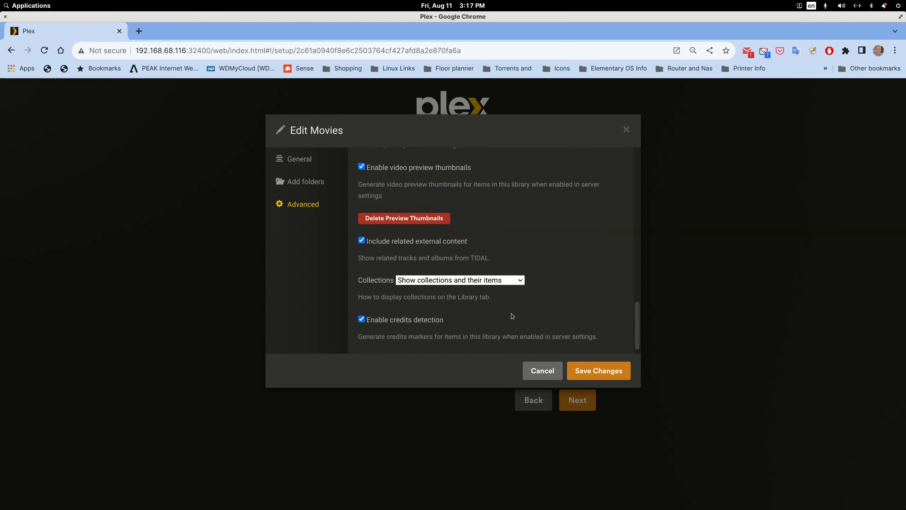
left_click(521, 271)
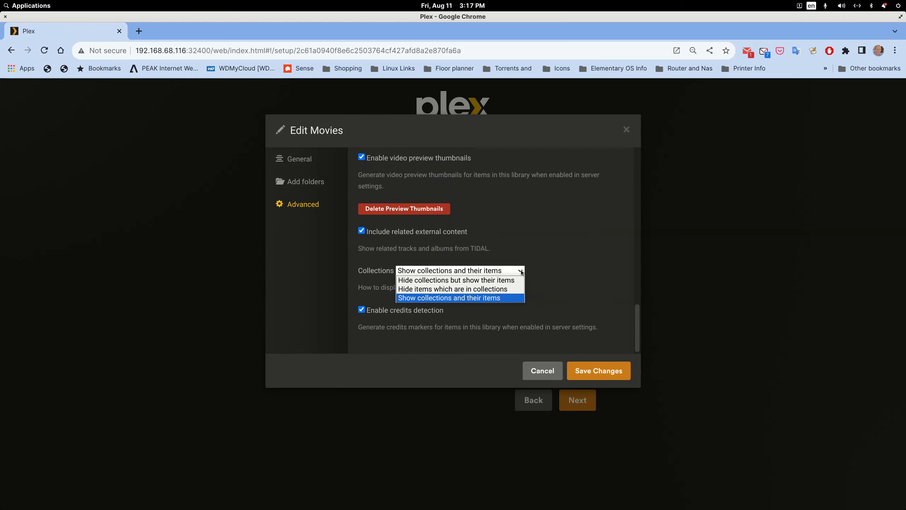
left_click(521, 271)
scroll(521, 277, "up", 2)
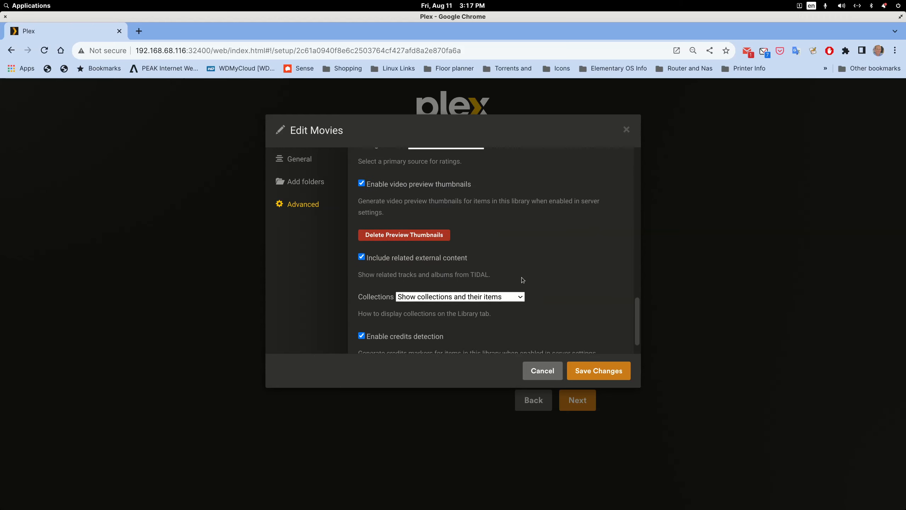
Set the Movies library's minimum automatic collection size to 2 and save the changes
scroll(522, 278, "up", 4)
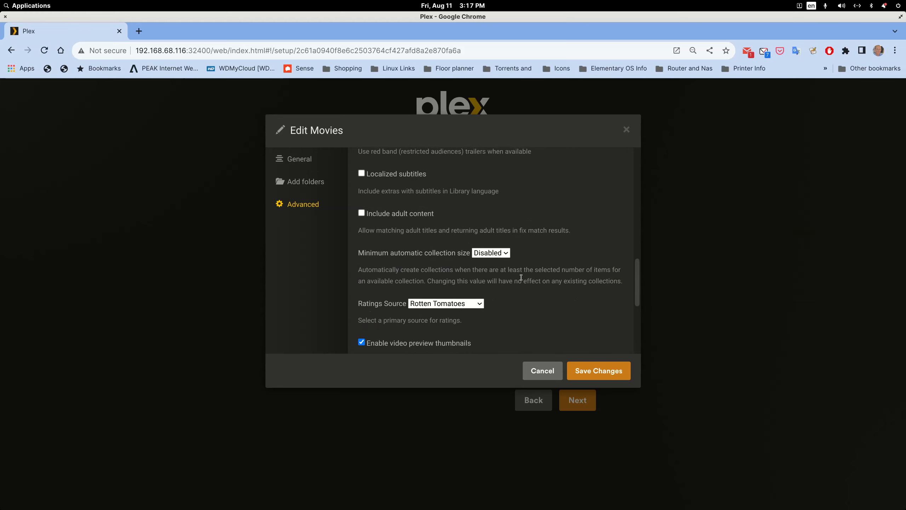
left_click(506, 254)
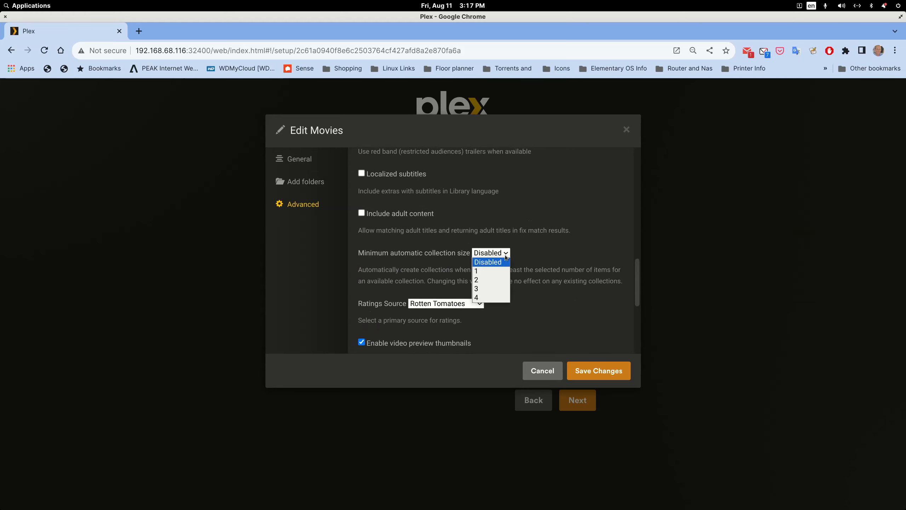
left_click(487, 283)
left_click(599, 372)
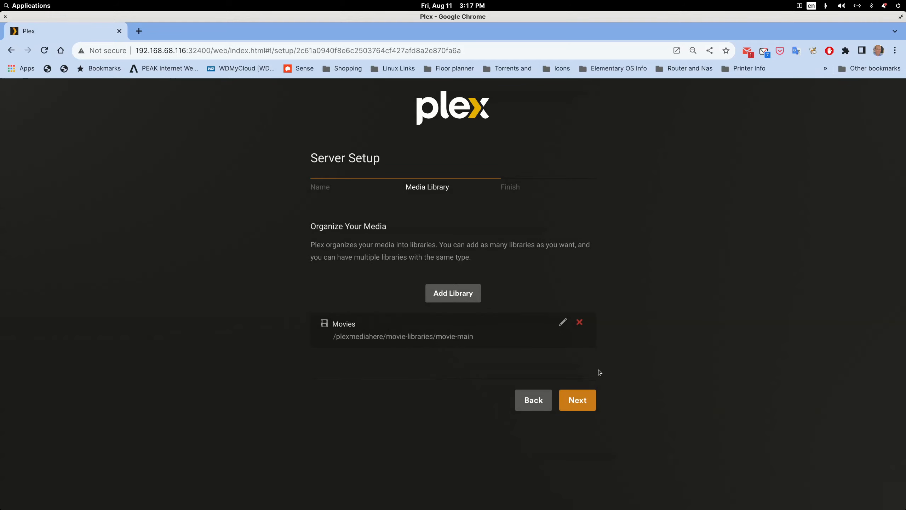
left_click(583, 397)
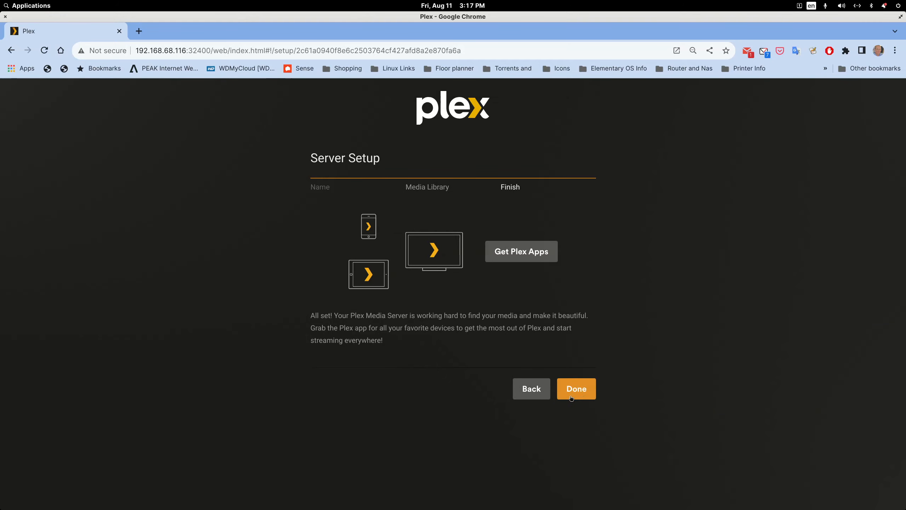
left_click(532, 388)
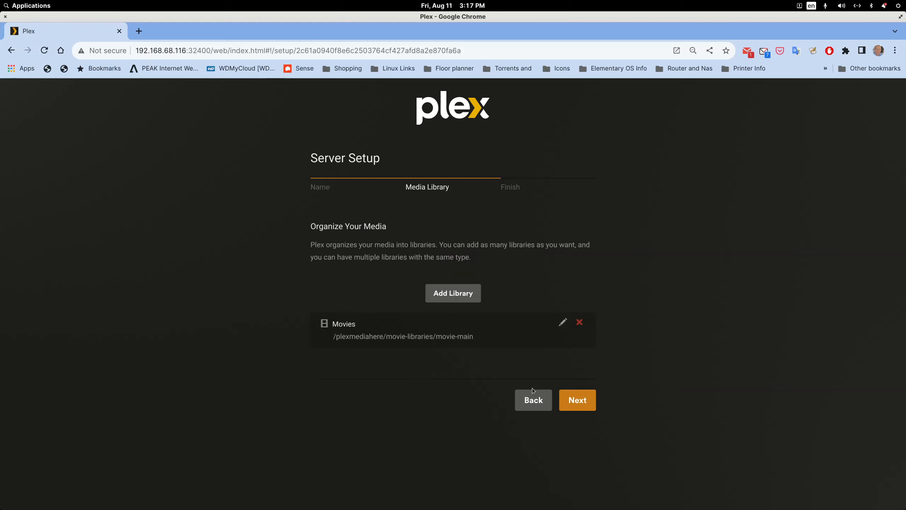
Start another library of type Movies, name it "Movies - Kids" and continue to its folder selection
left_click(463, 293)
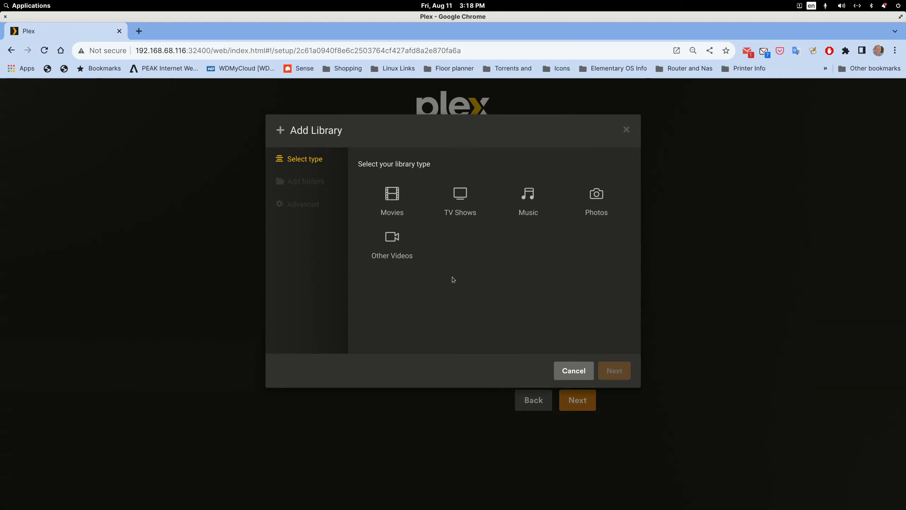
left_click(392, 200)
left_click(403, 304)
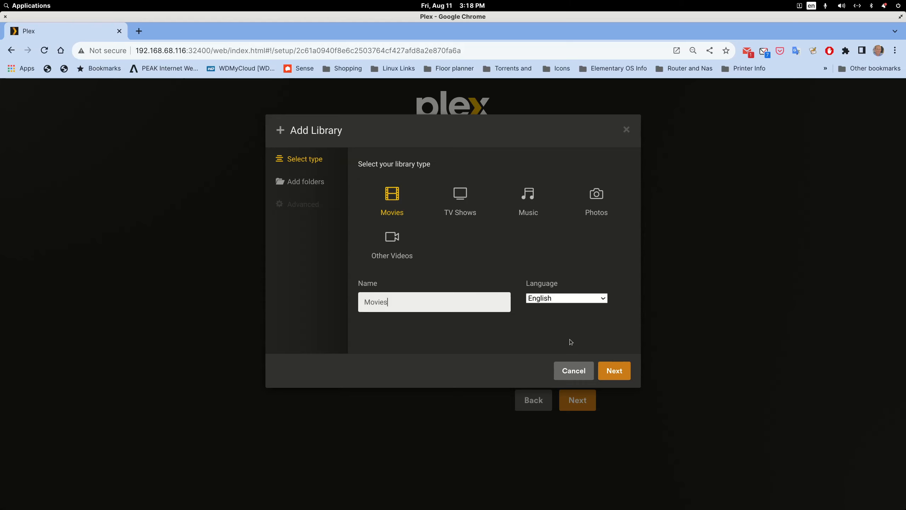
type("- Kids")
left_click(605, 368)
Add the folder /plexmediahere/movie-libraries/movie-kids to the Movies - Kids library
left_click(545, 193)
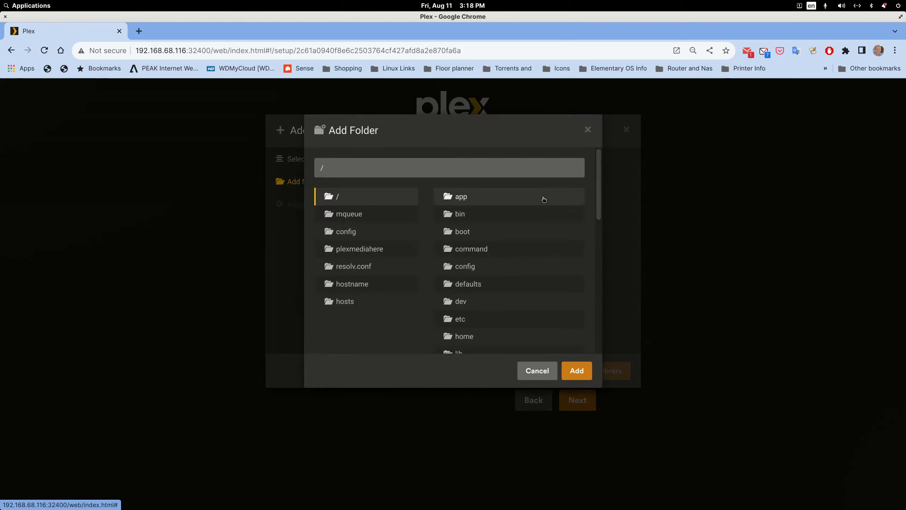
left_click(363, 249)
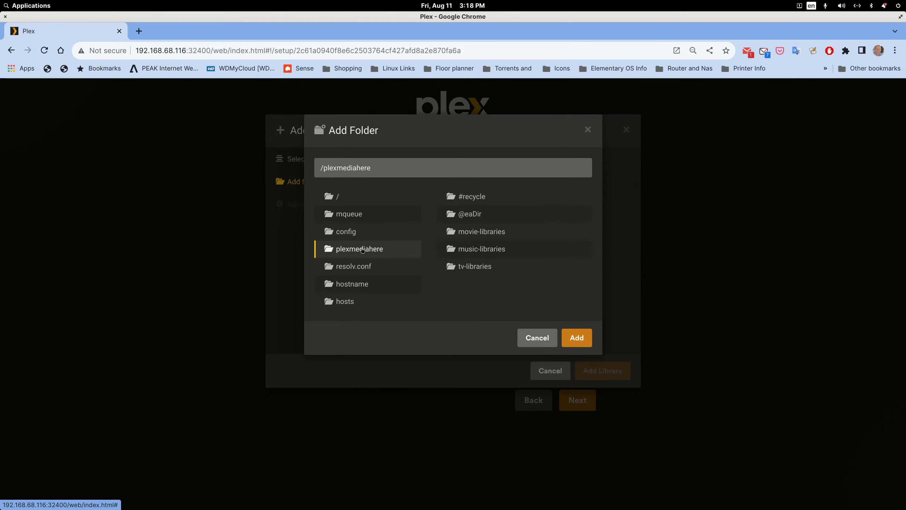
left_click(482, 233)
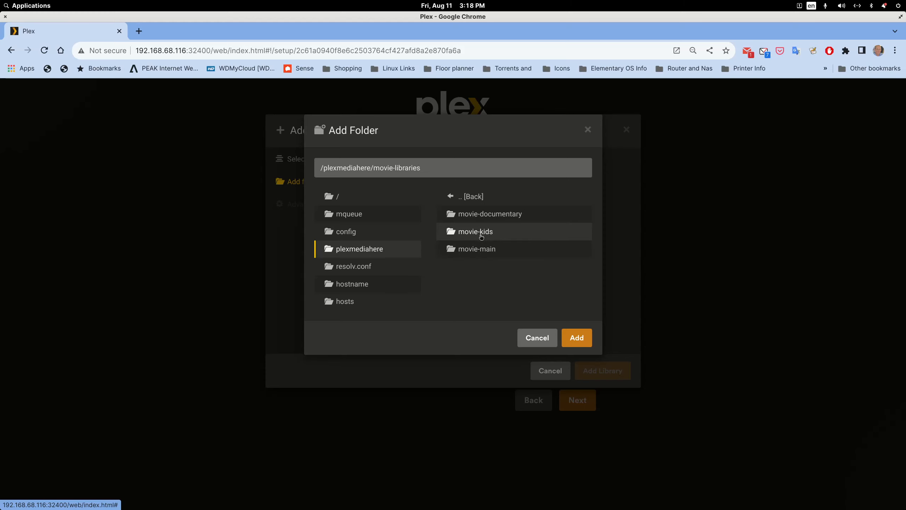
left_click(481, 233)
left_click(577, 371)
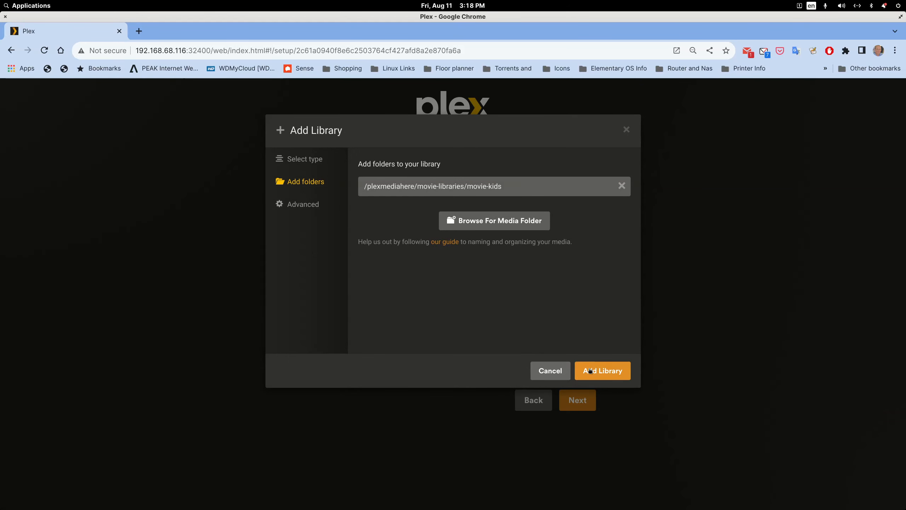
Set the Movies - Kids library's minimum automatic collection size to 2 and finish adding the library
left_click(313, 205)
scroll(373, 252, "down", 3)
scroll(376, 255, "down", 10)
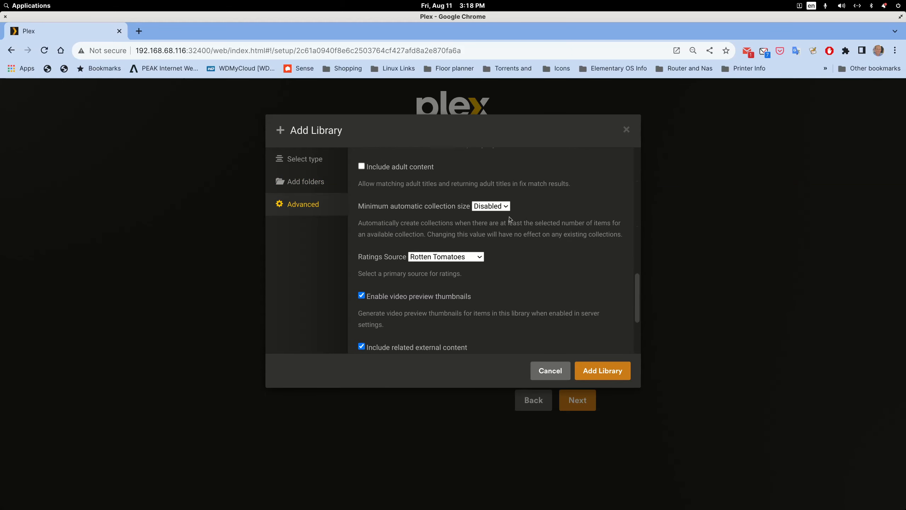
left_click(499, 206)
left_click(490, 234)
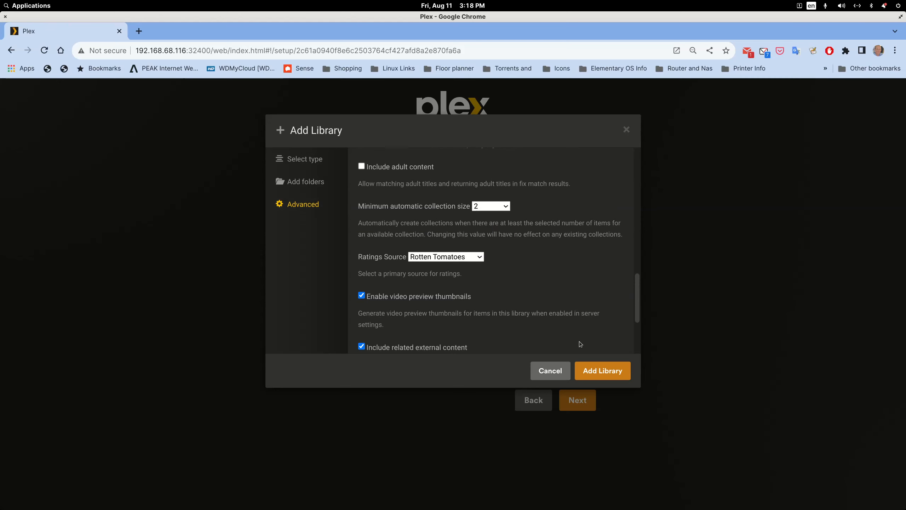
left_click(596, 371)
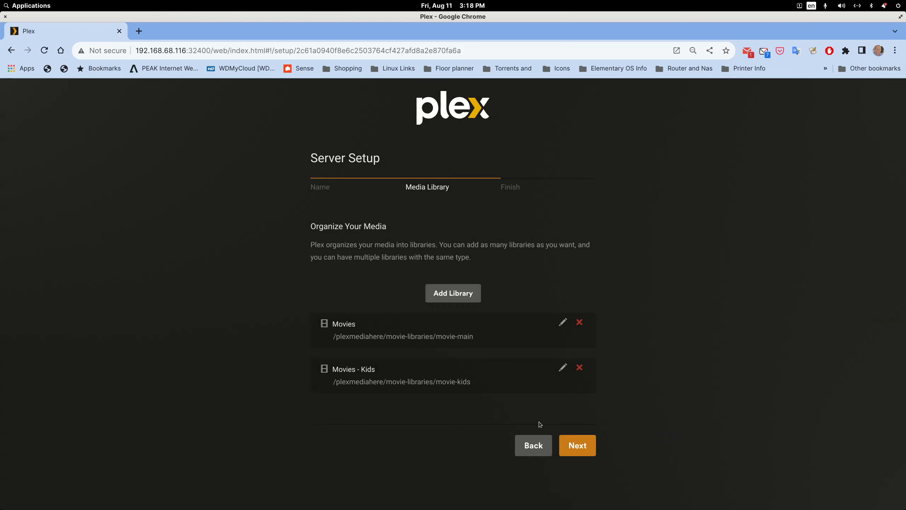
Start another library of type Movies, name it "Movies - Docs" and continue to its folder selection
left_click(461, 293)
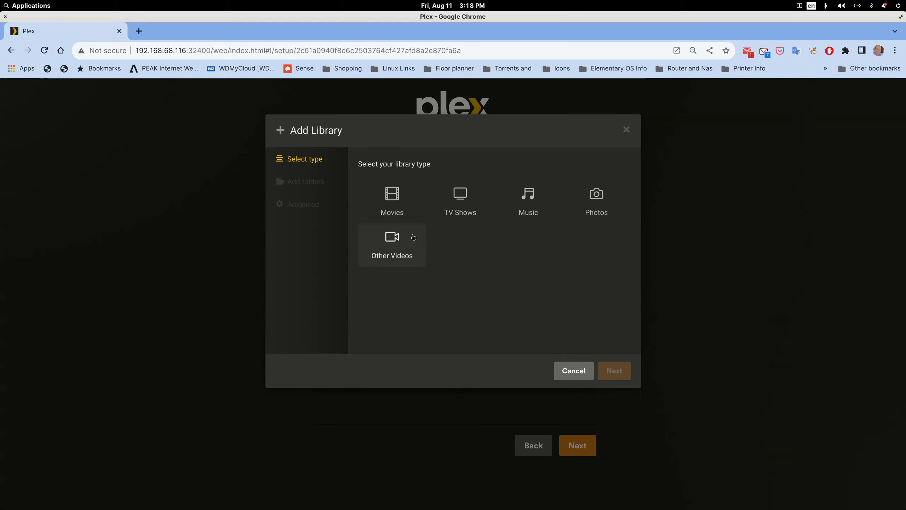
left_click(398, 205)
left_click(434, 310)
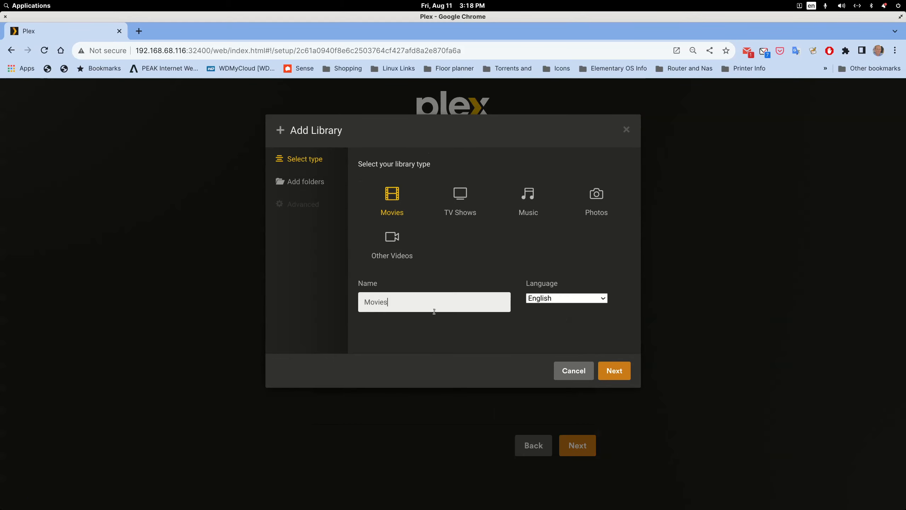
type("- ")
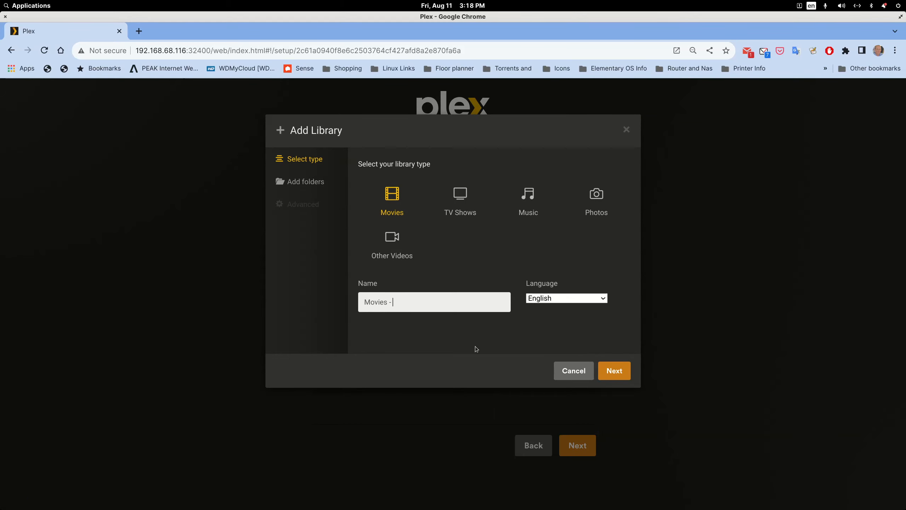
type("Docs")
left_click(615, 378)
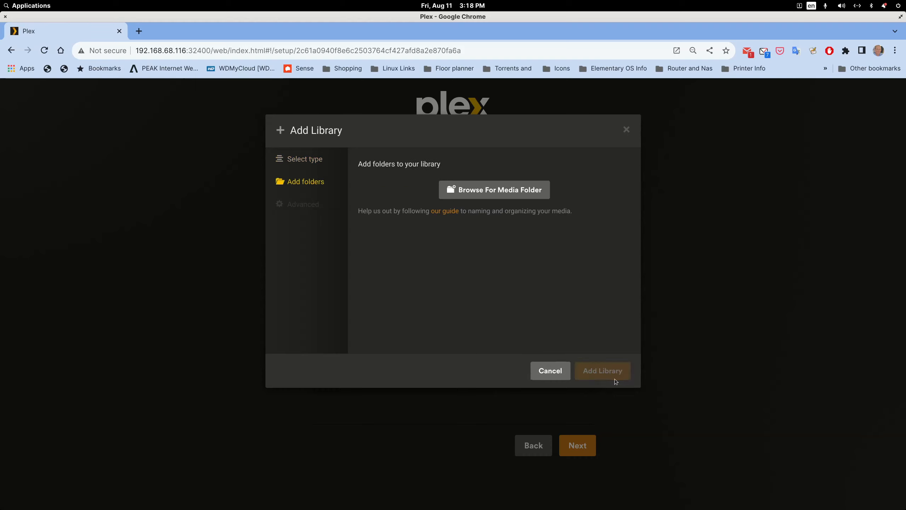
Add the folder /plexmediahere/movie-libraries/movie-documentary to the Movies - Docs library
left_click(502, 183)
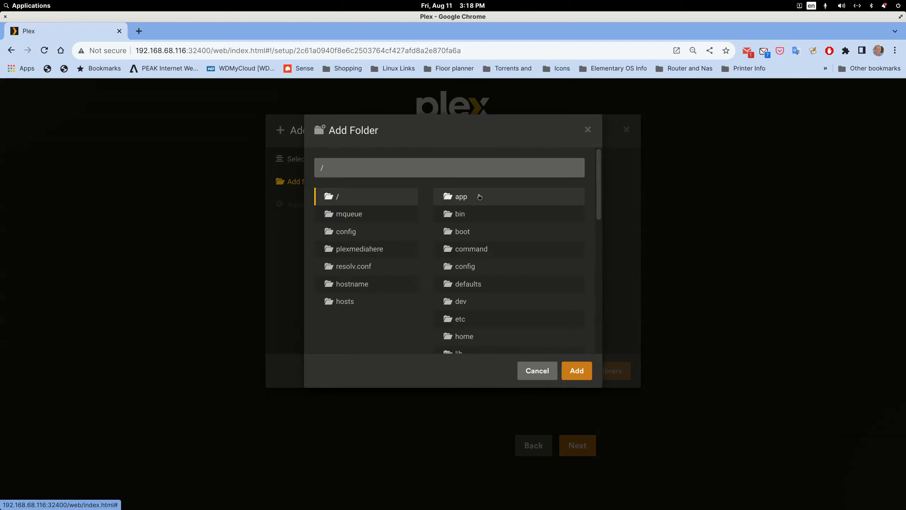
left_click(363, 249)
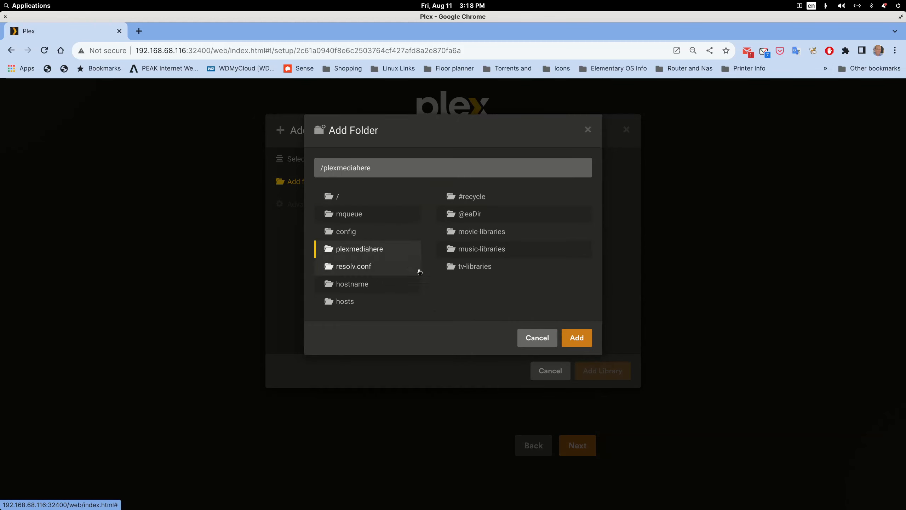
left_click(477, 232)
left_click(482, 214)
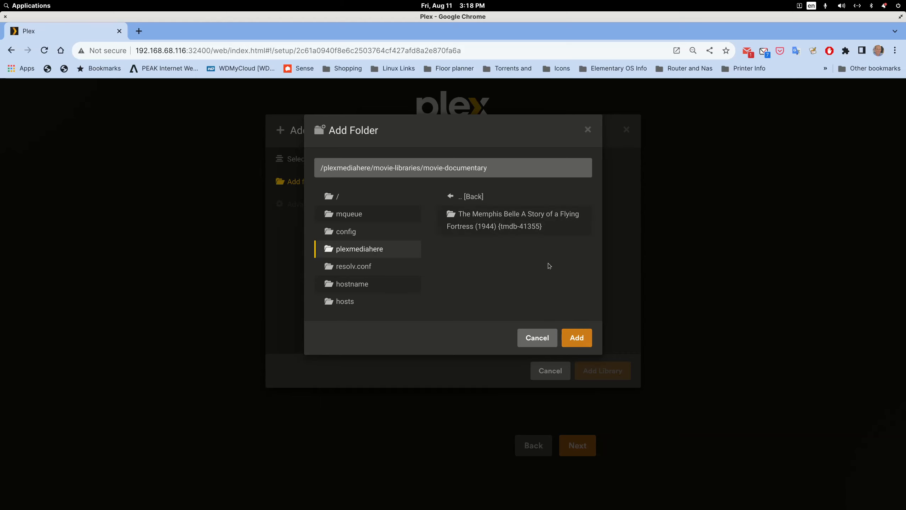
left_click(577, 338)
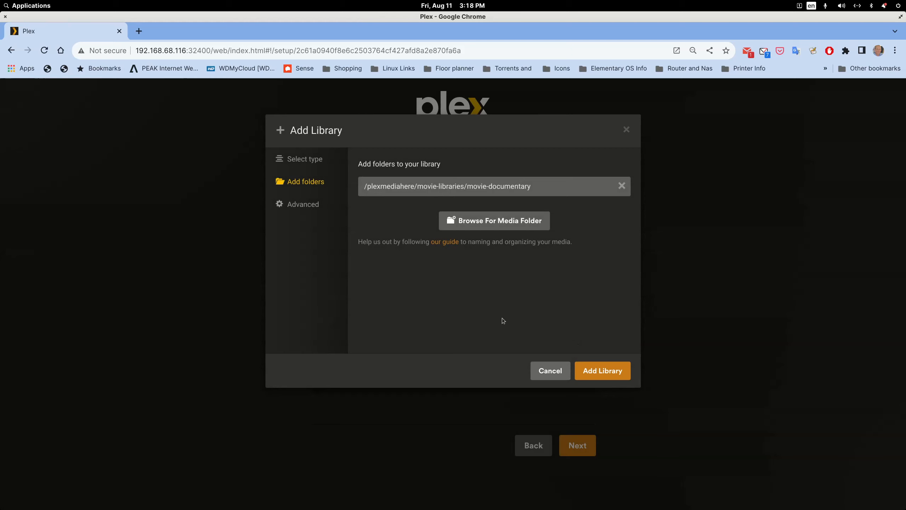
Set the Movies - Docs library's minimum automatic collection size to 2 and finish adding the library
left_click(303, 204)
scroll(407, 265, "down", 3)
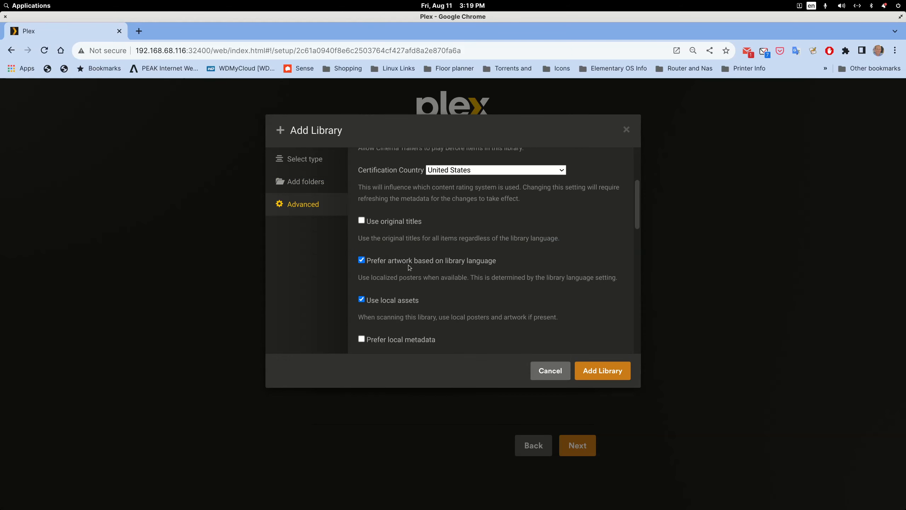
scroll(409, 267, "down", 6)
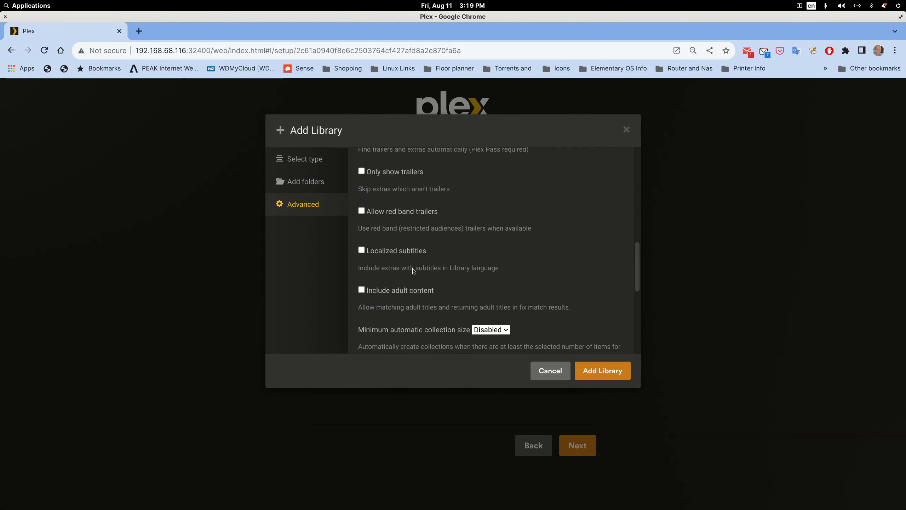
scroll(413, 270, "down", 2)
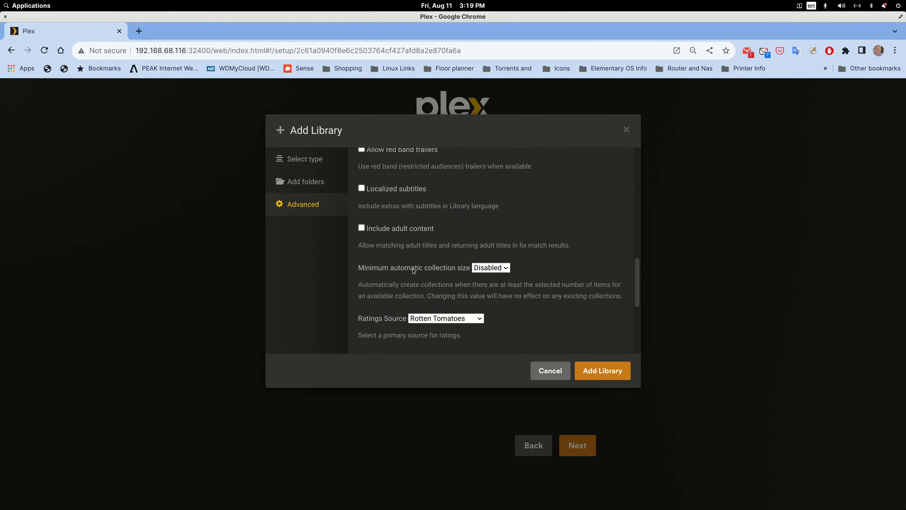
left_click(496, 267)
left_click(489, 286)
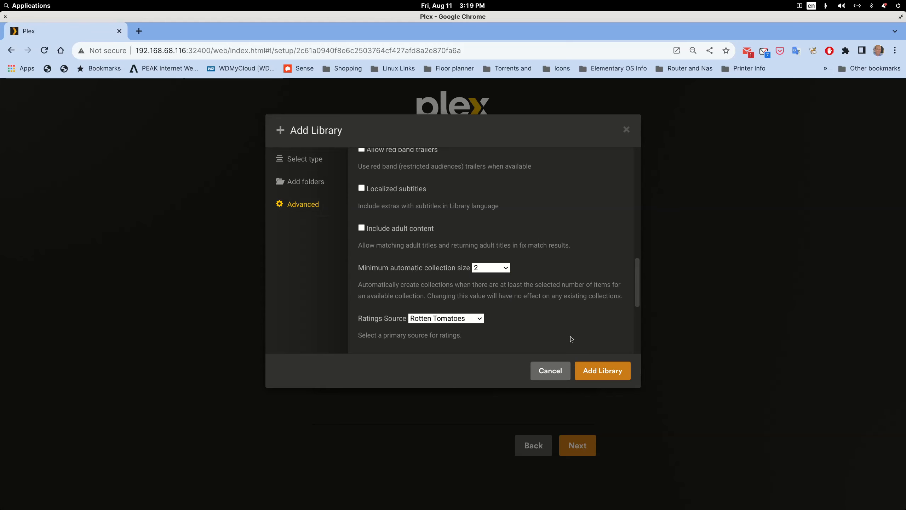
left_click(496, 268)
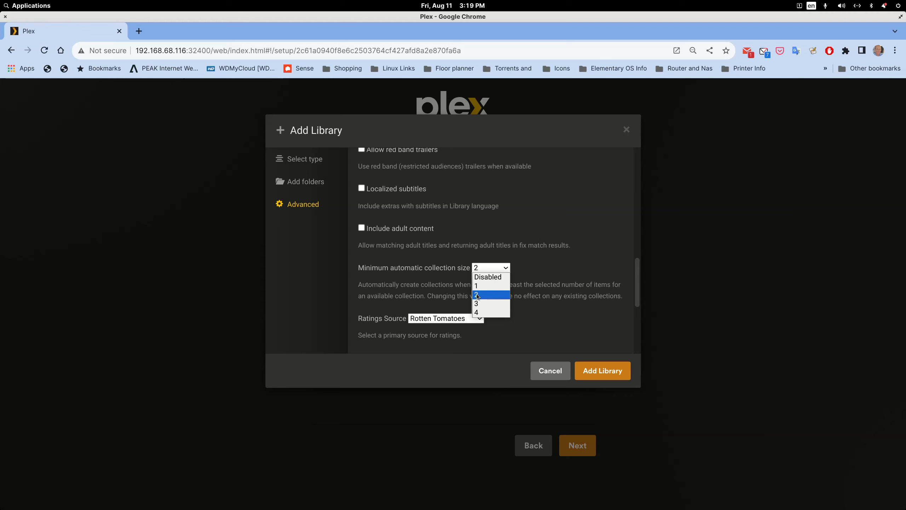
left_click(478, 296)
left_click(593, 371)
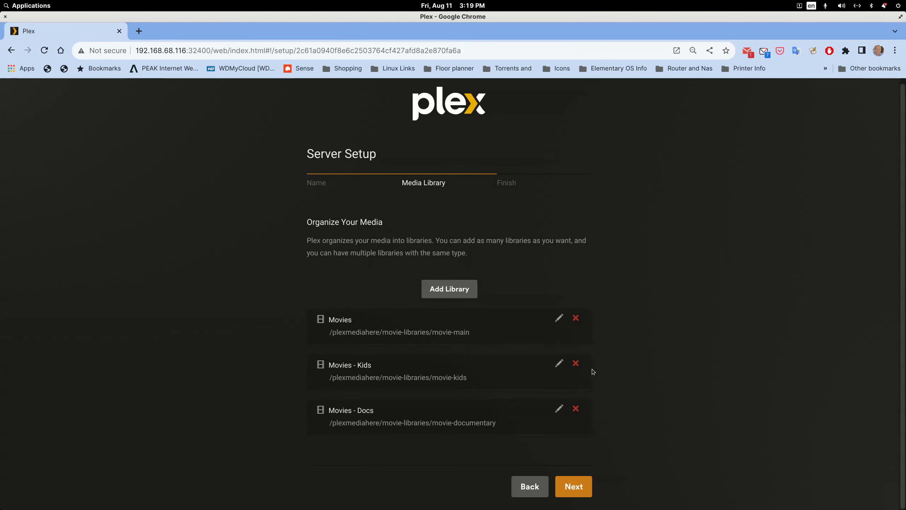
Start a library of type TV Shows in the Media Library setup, keeping its default name, and continue to its folder selection
left_click(574, 486)
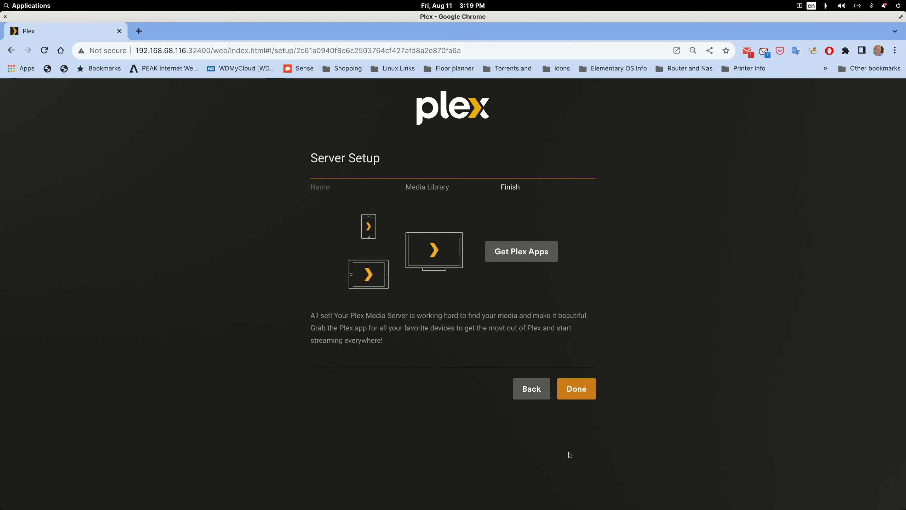
left_click(532, 391)
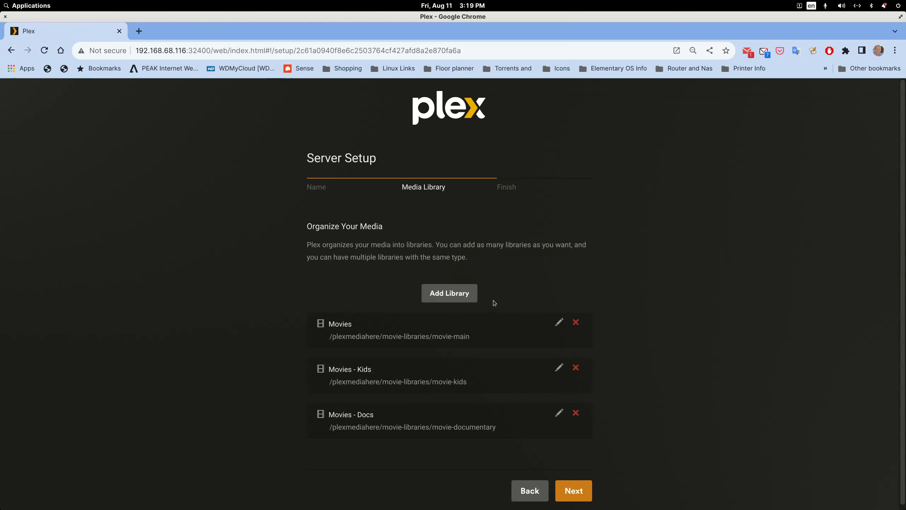
left_click(441, 290)
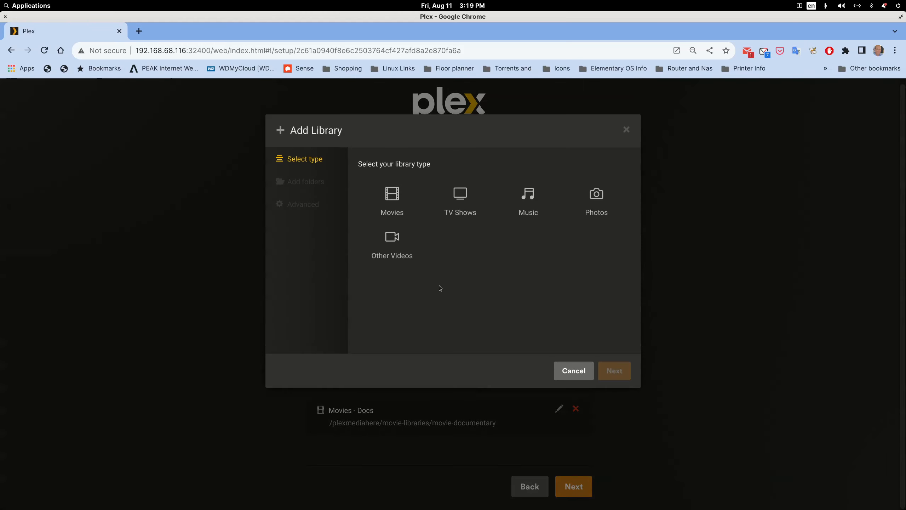
left_click(460, 202)
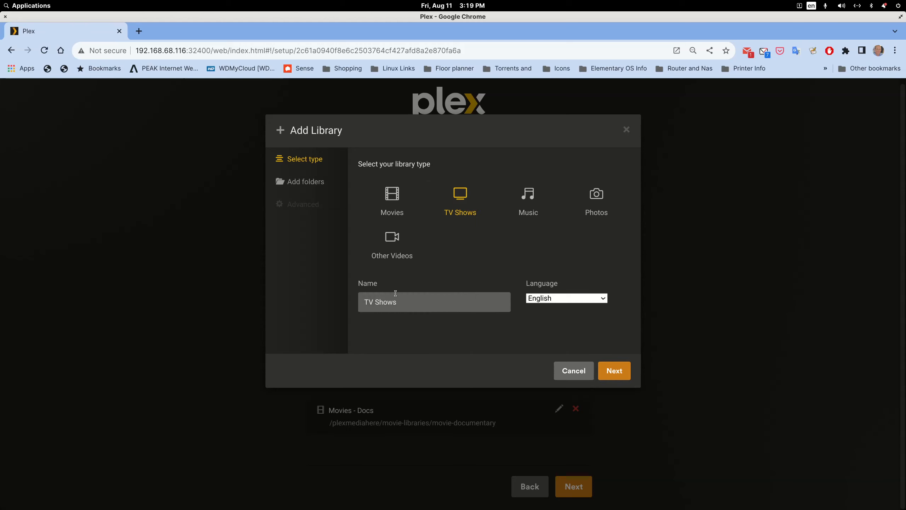
left_click(611, 371)
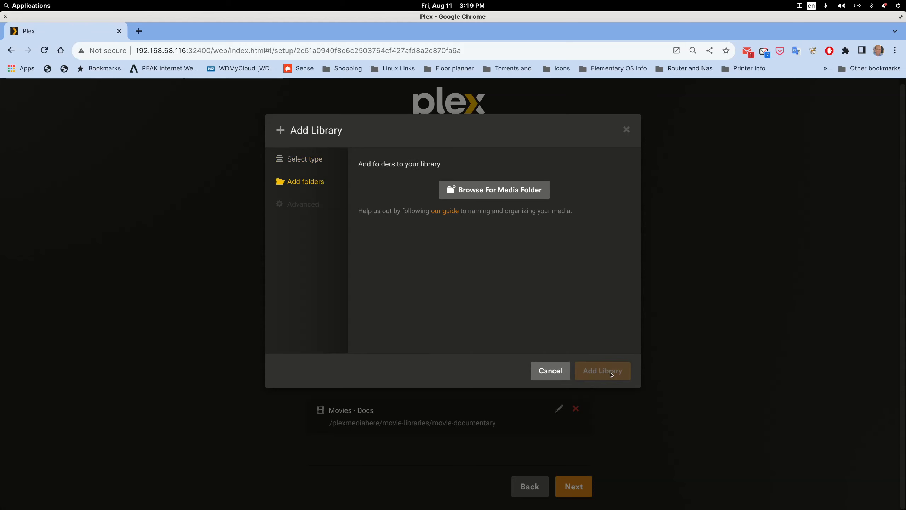
Add the folder /plexmediahere/tv-libraries/tv-main to the TV Shows library
left_click(509, 189)
left_click(355, 253)
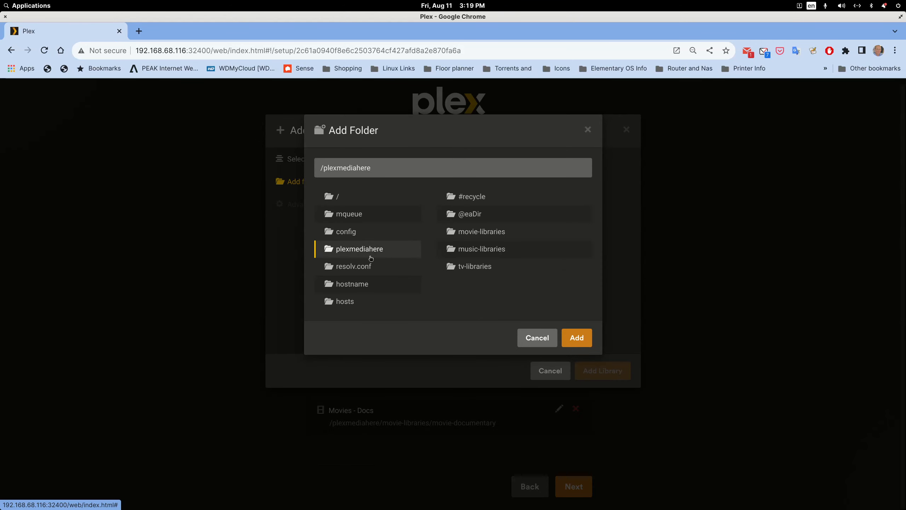
left_click(480, 268)
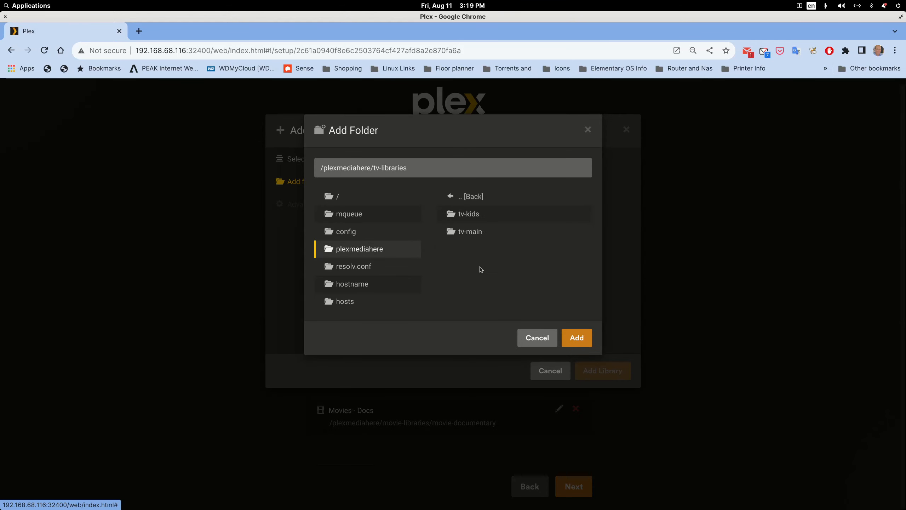
left_click(472, 231)
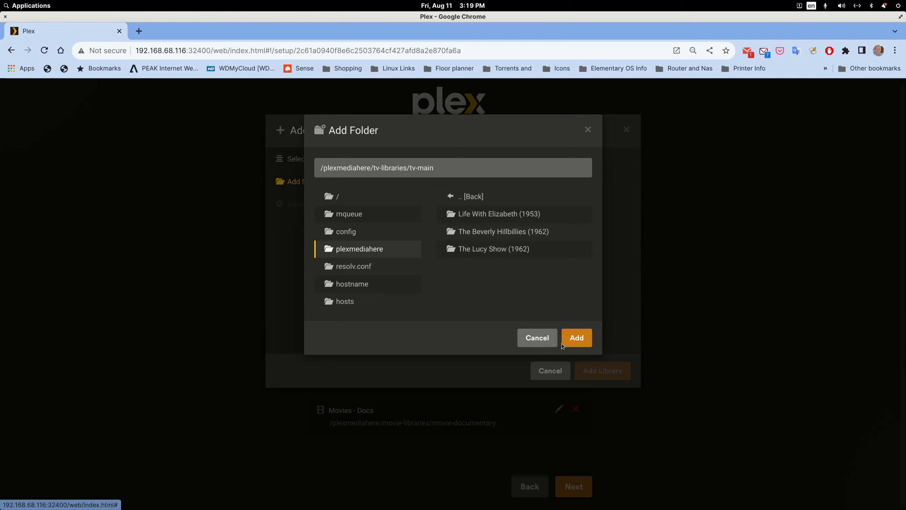
left_click(574, 338)
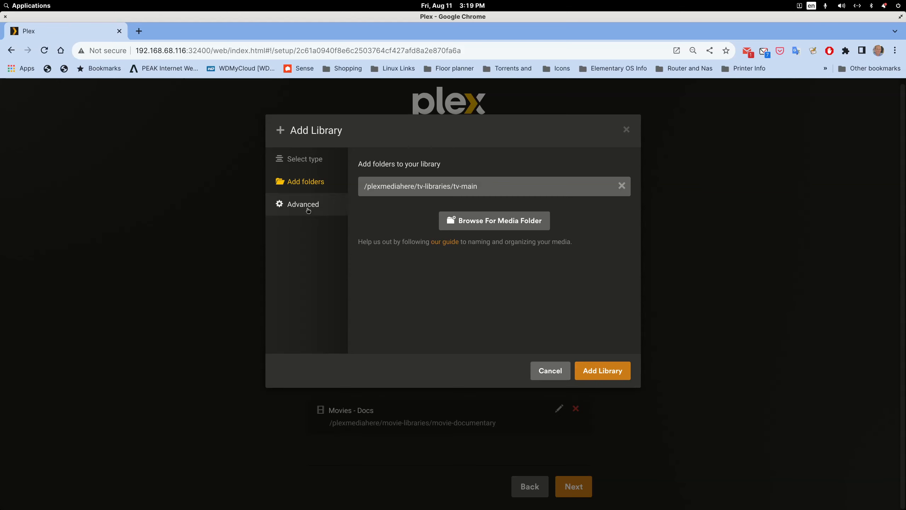
Set the TV Shows library's episode ordering to TheTVDB and finish adding the library
left_click(308, 209)
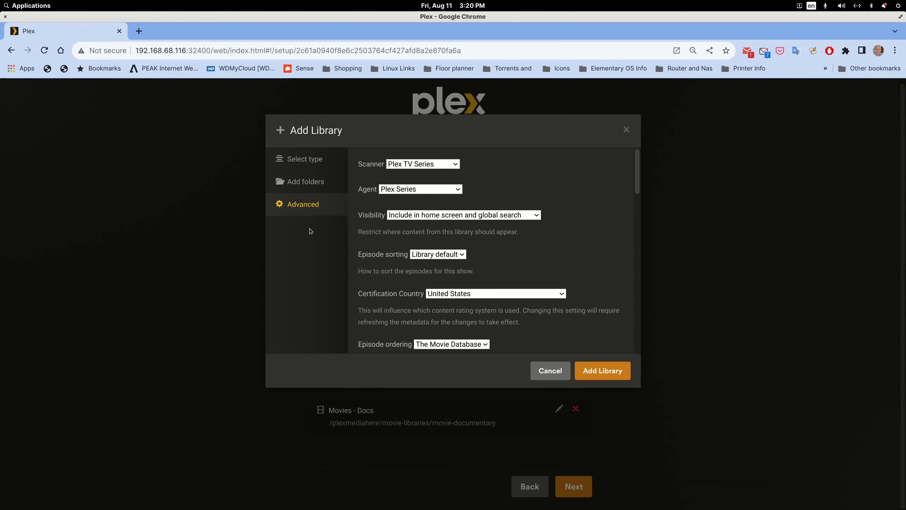
scroll(454, 297, "down", 2)
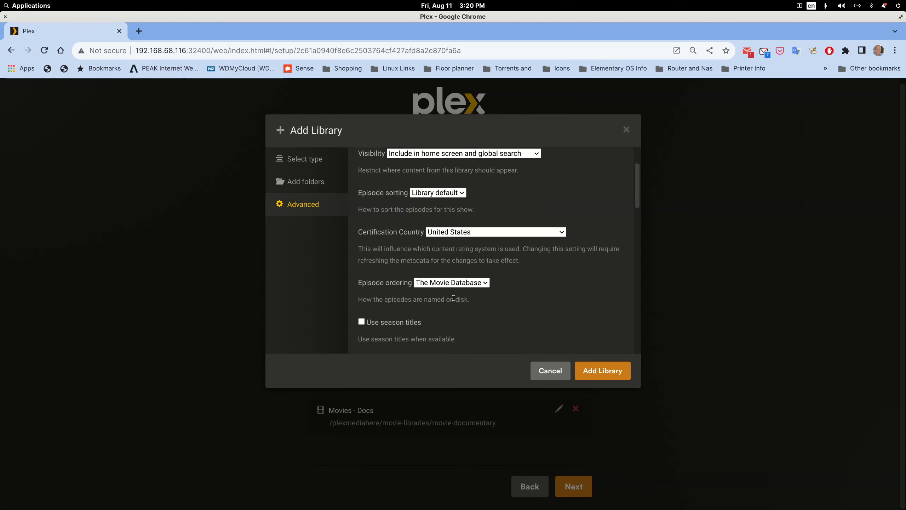
left_click(476, 283)
left_click(446, 298)
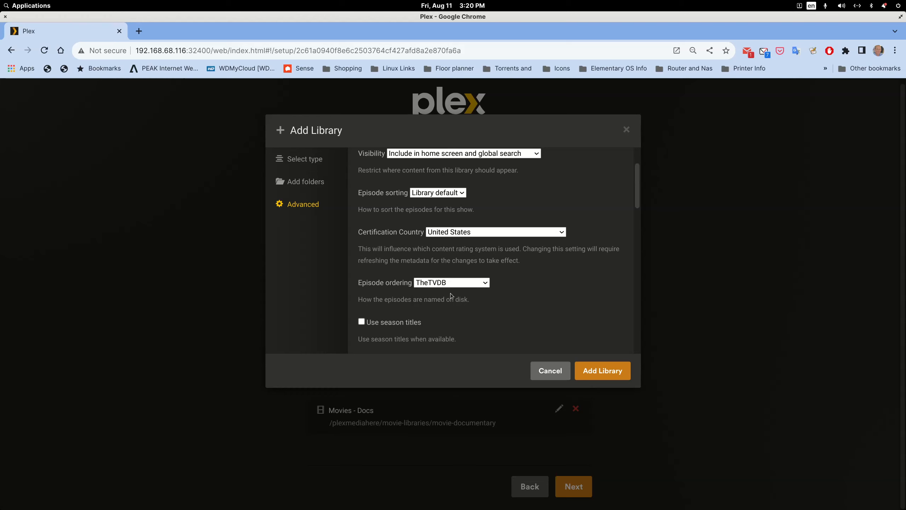
left_click(453, 285)
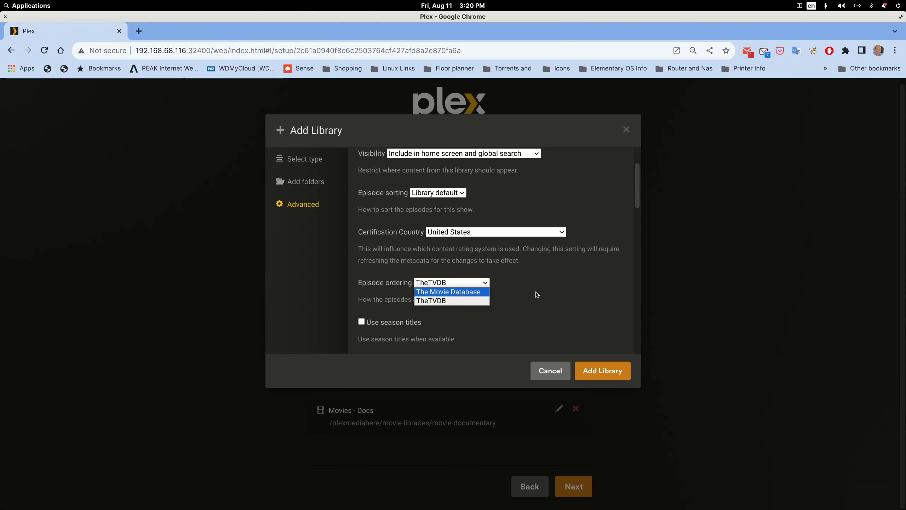
left_click(477, 298)
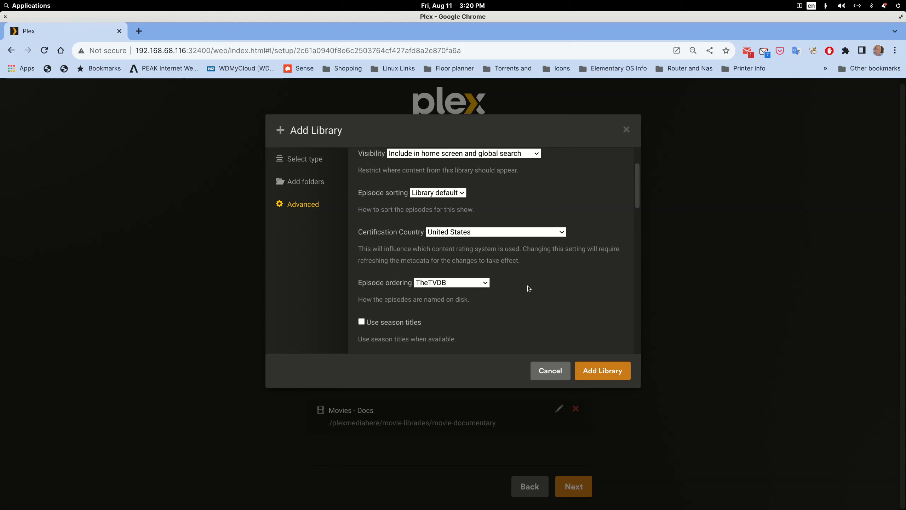
left_click(486, 284)
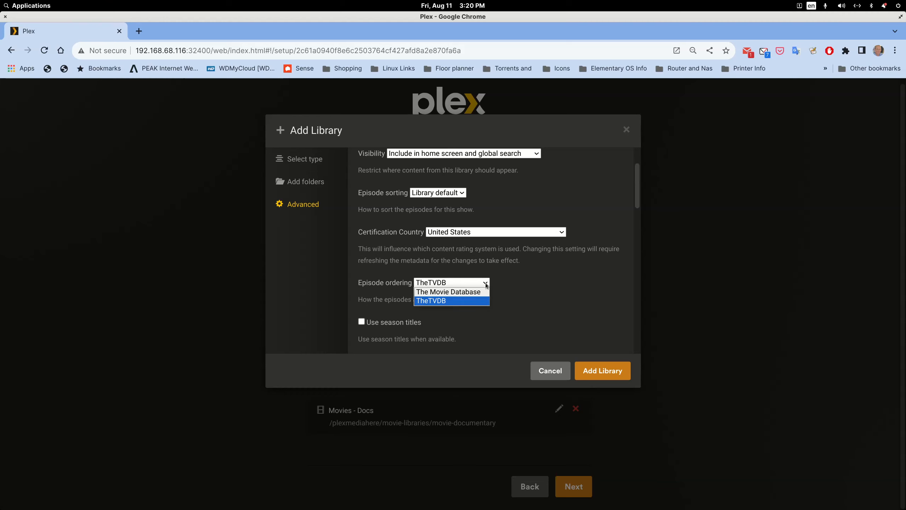
left_click(483, 302)
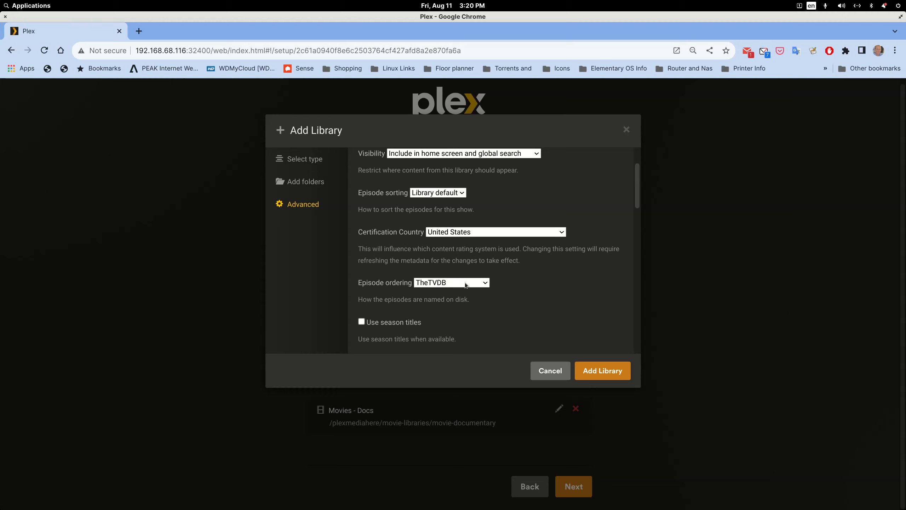
left_click(603, 371)
Start another library of type TV Shows, name it "TV Shows - Kids" and continue to its folder selection
left_click(460, 292)
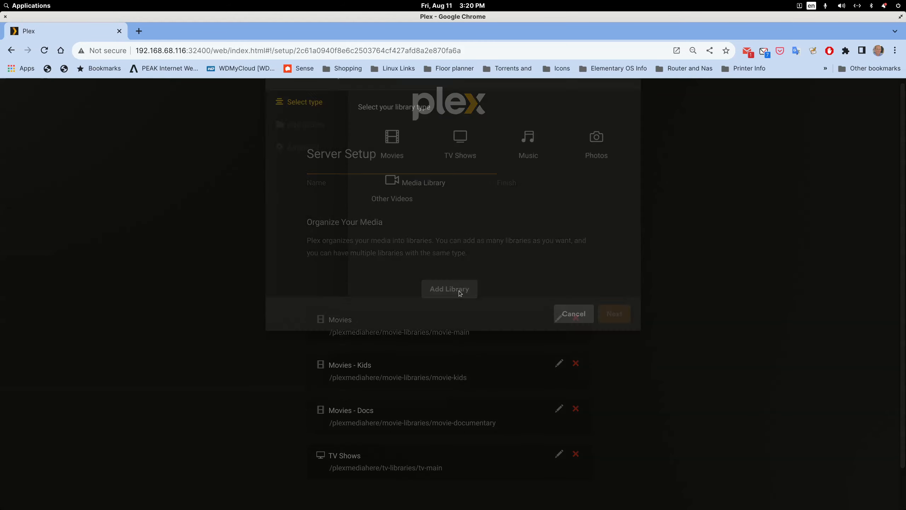
left_click(459, 199)
left_click(412, 304)
type("- Kids")
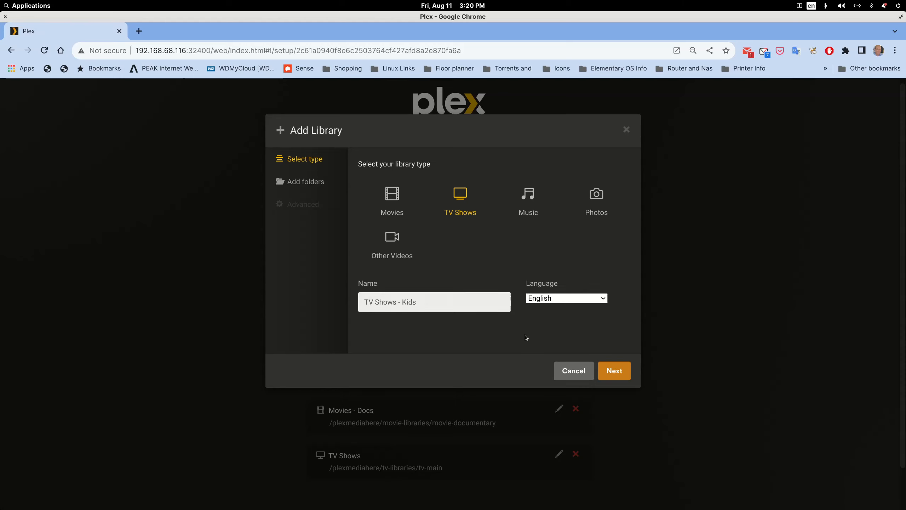
left_click(615, 372)
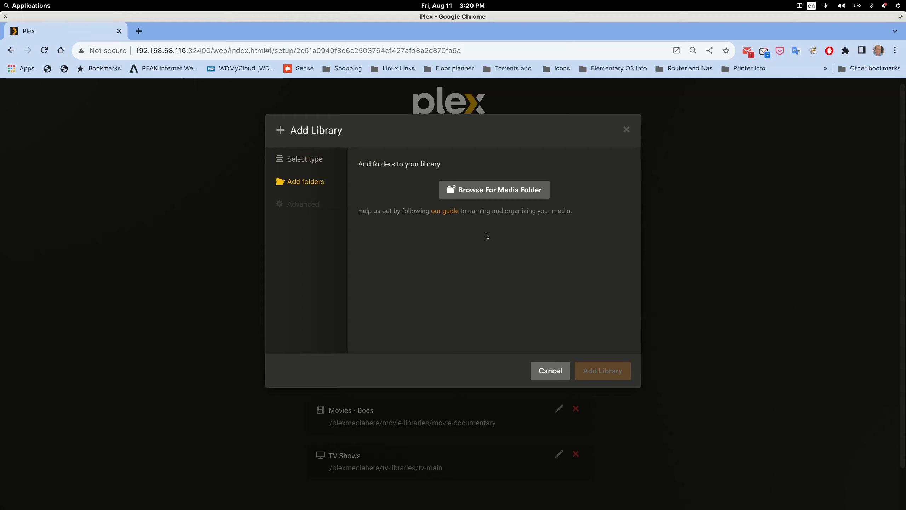
Add the folder /plexmediahere/tv-libraries/tv-kids to the TV Shows - Kids library
left_click(474, 190)
left_click(351, 250)
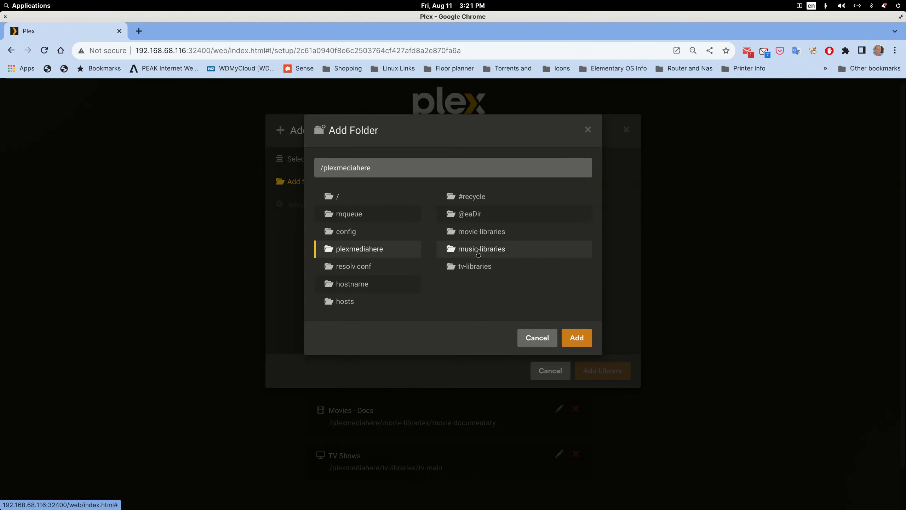
left_click(477, 265)
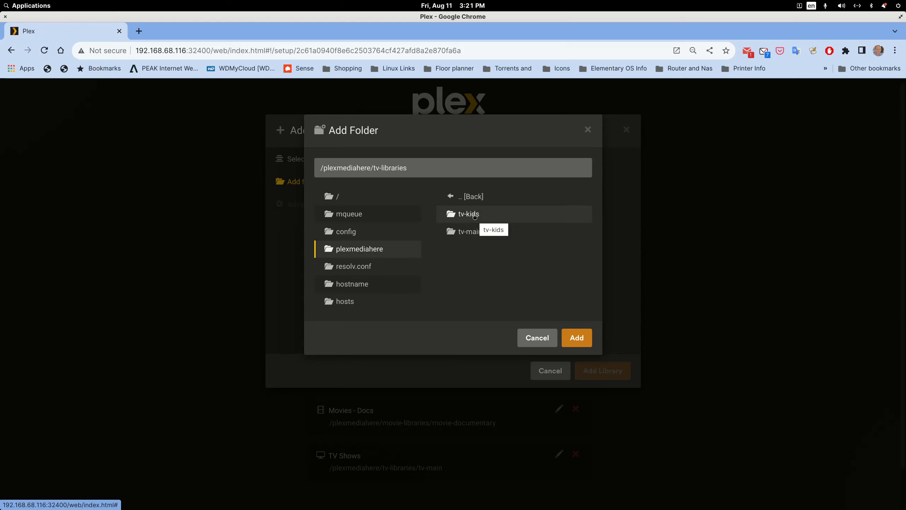
left_click(474, 214)
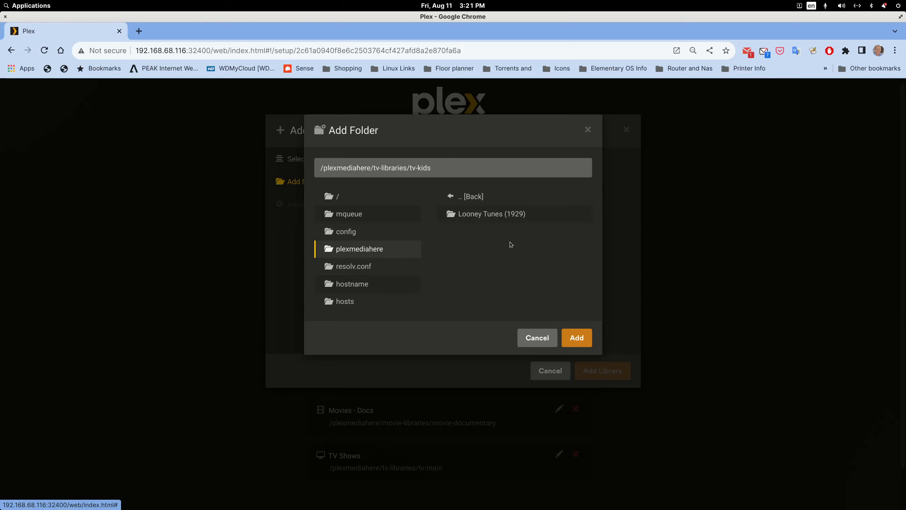
left_click(577, 338)
Set the TV Shows - Kids library's episode ordering to TheTVDB and finish adding the library
left_click(312, 207)
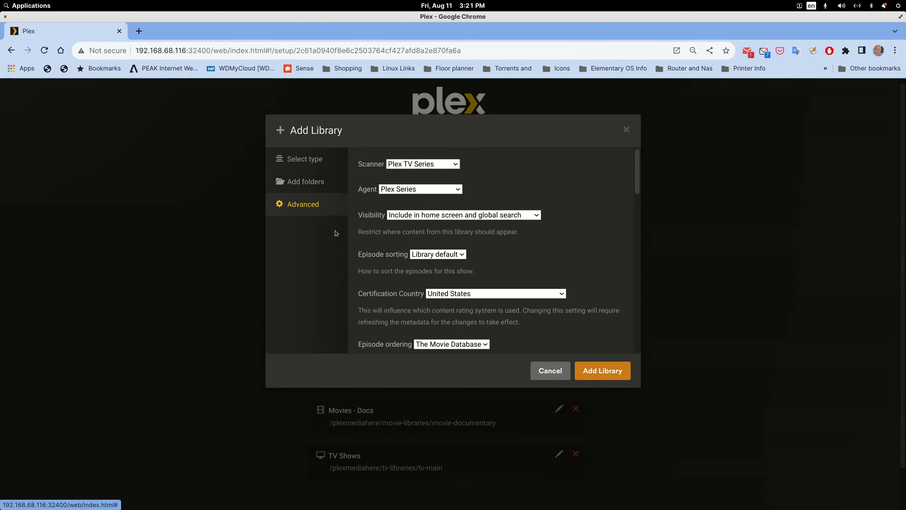
scroll(415, 291, "down", 3)
left_click(464, 221)
left_click(451, 238)
left_click(589, 373)
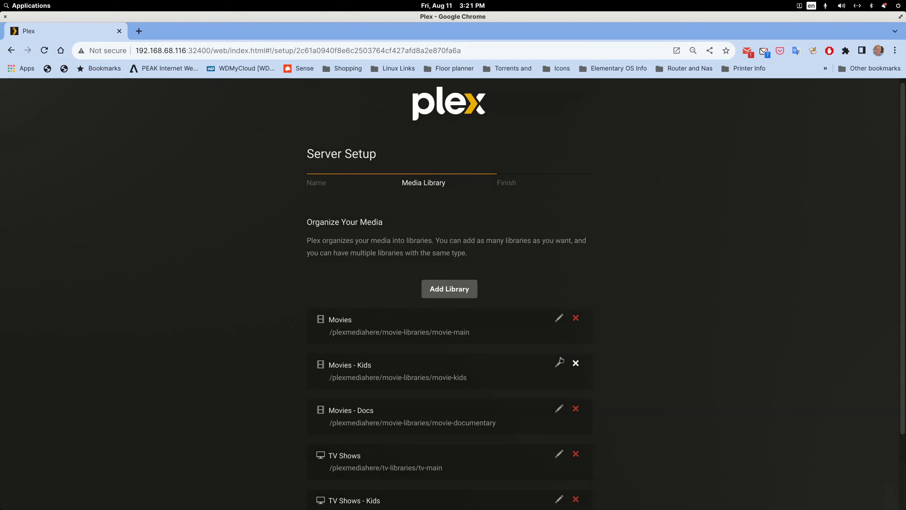
Start a library of type Music, keeping its default name, and continue to its folder selection
left_click(443, 290)
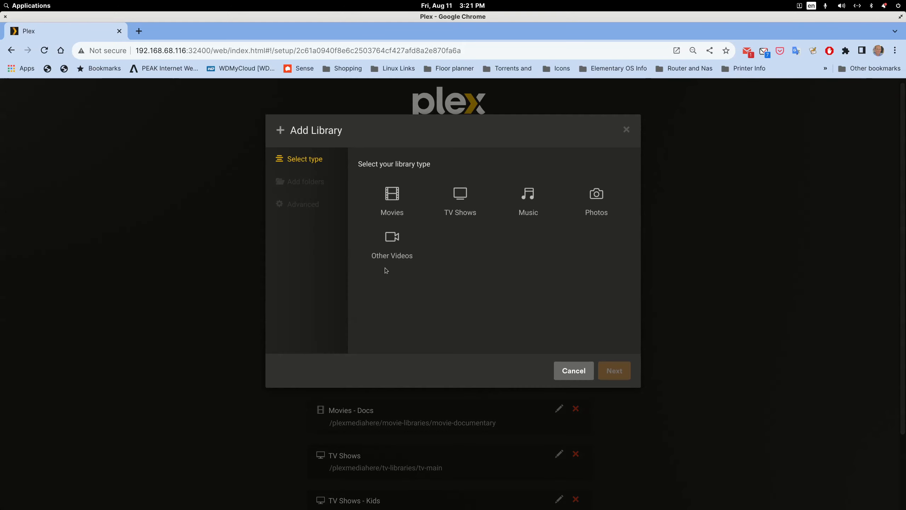
left_click(528, 200)
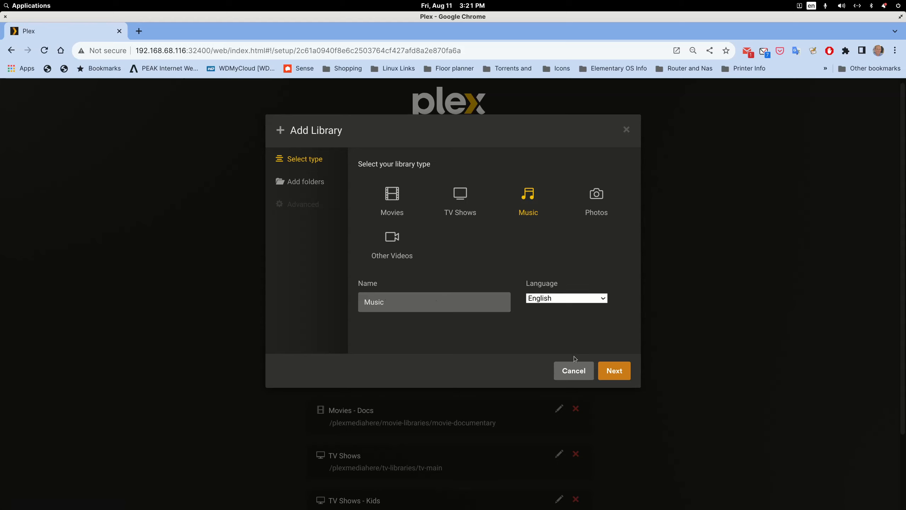
left_click(613, 371)
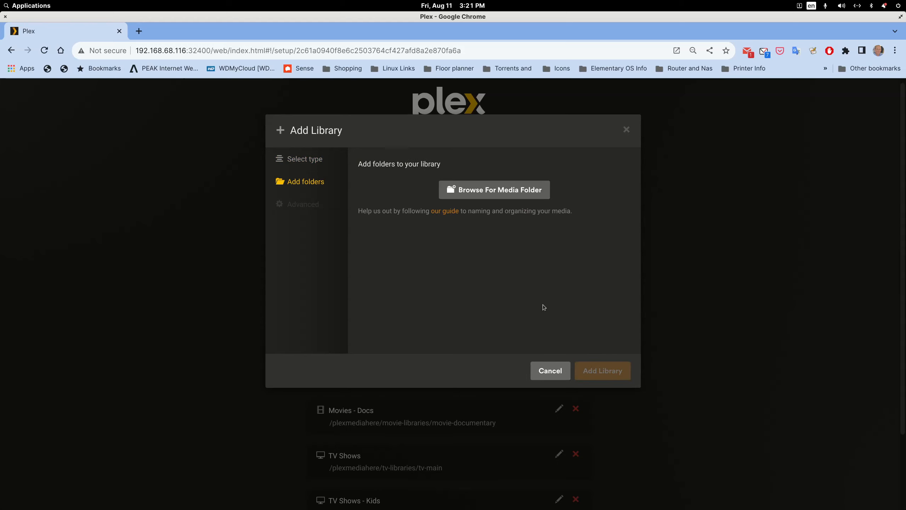
Add the folder /plexmediahere/music-libraries/music-main to the Music library
left_click(496, 190)
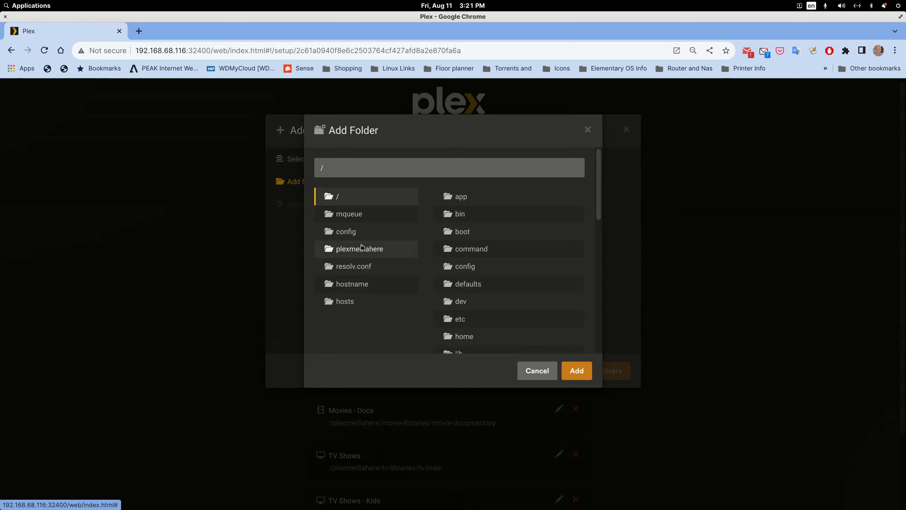
left_click(362, 246)
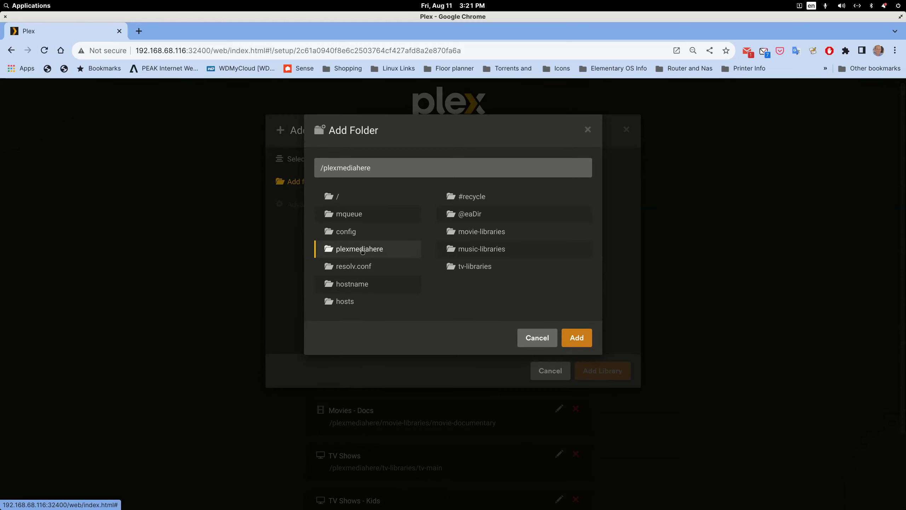
left_click(484, 249)
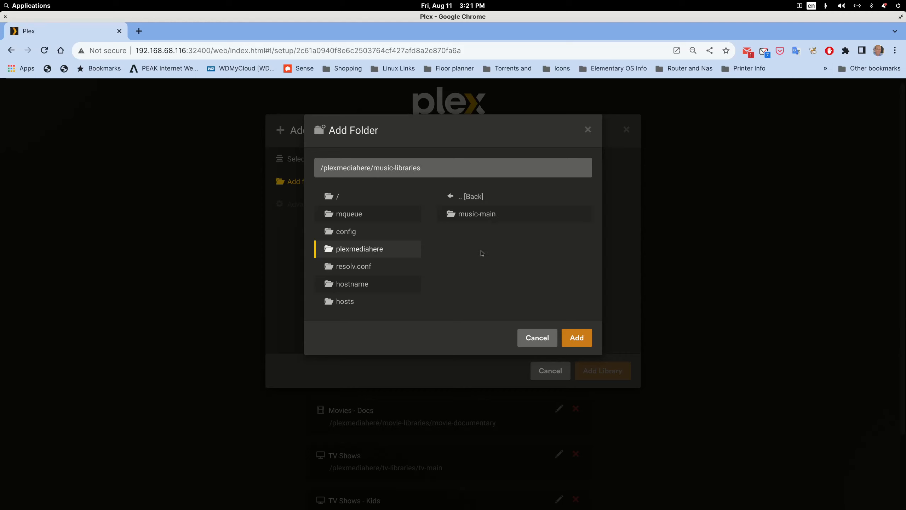
left_click(478, 214)
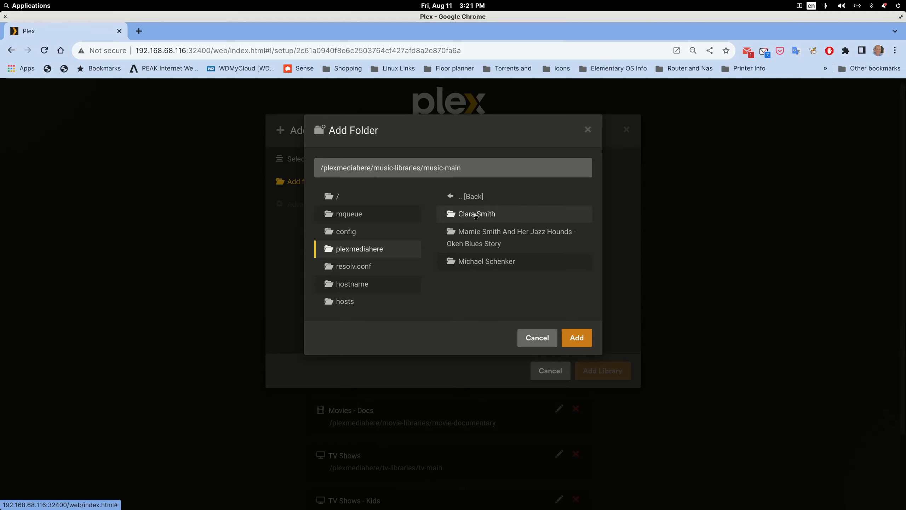
left_click(578, 338)
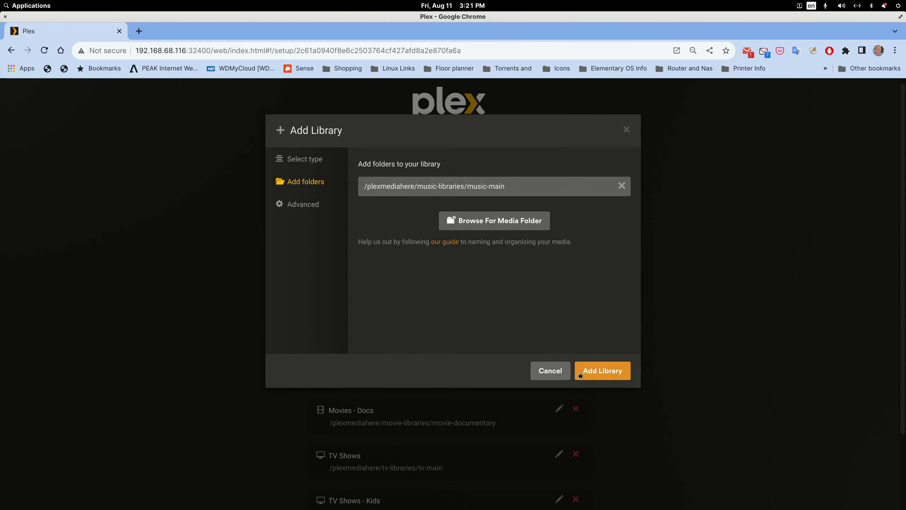
Review the Music library's advanced settings, leave them at their defaults and finish adding the library
left_click(307, 205)
scroll(442, 280, "down", 8)
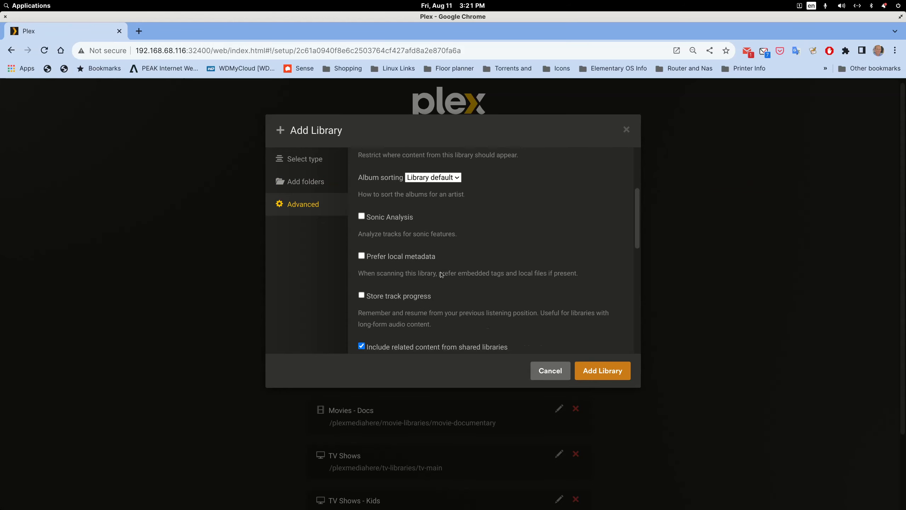
scroll(441, 283, "up", 10)
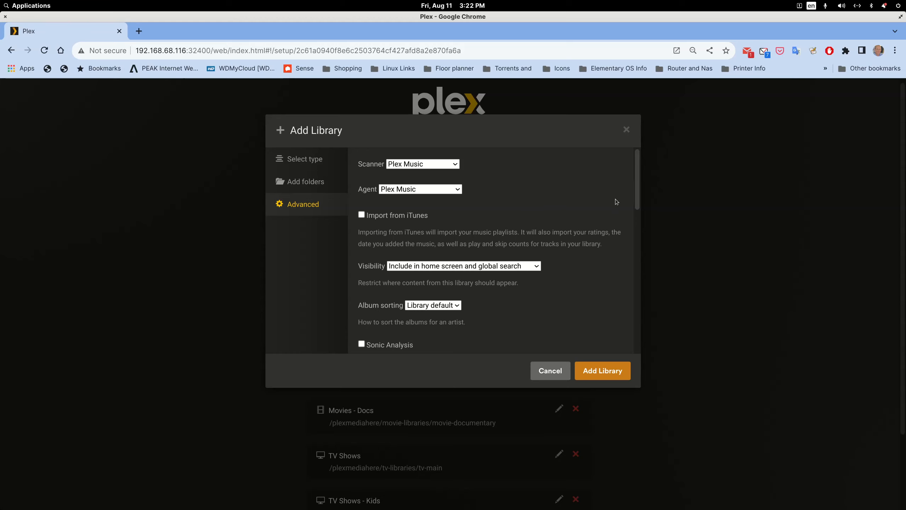
scroll(638, 204, "down", 2)
scroll(639, 185, "up", 2)
mouse_move(636, 187)
left_mouse_down()
mouse_move(640, 237)
mouse_move(637, 181)
left_mouse_up()
left_click(611, 368)
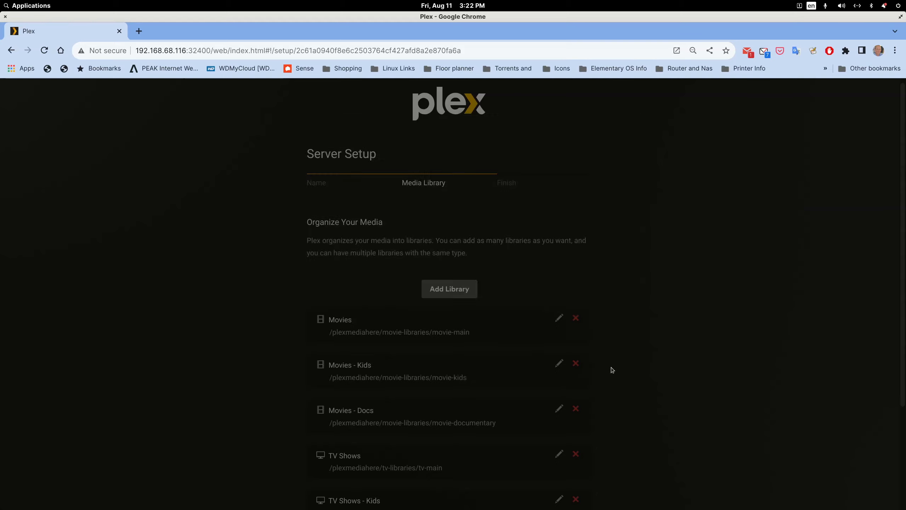
Continue past the media library stage and complete the server setup
scroll(625, 329, "down", 4)
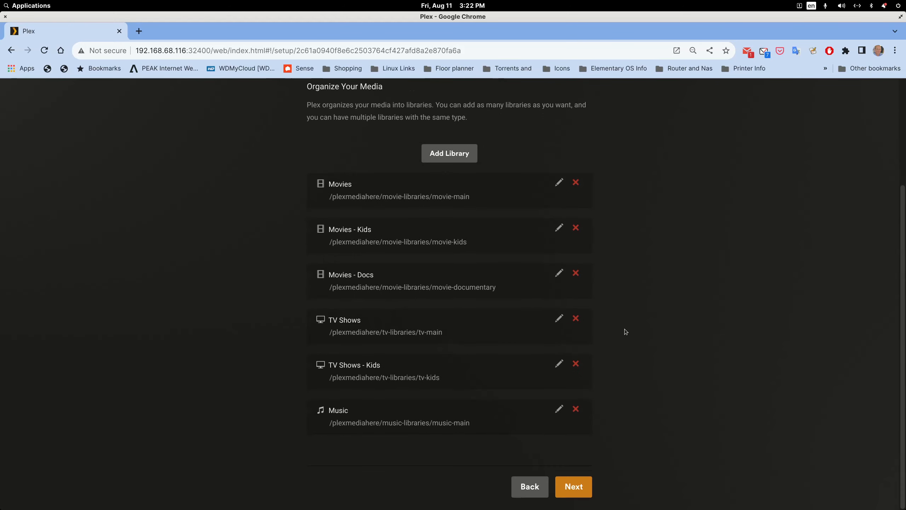
left_click(570, 485)
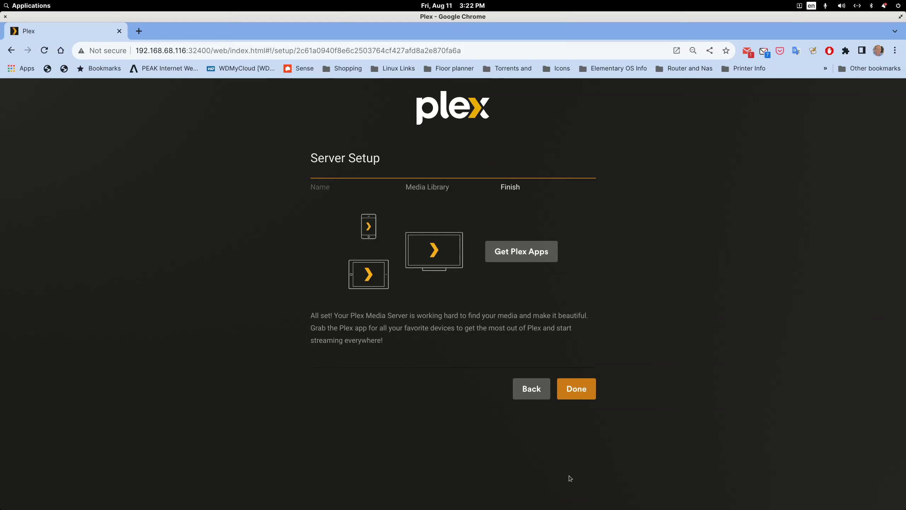
left_click(575, 390)
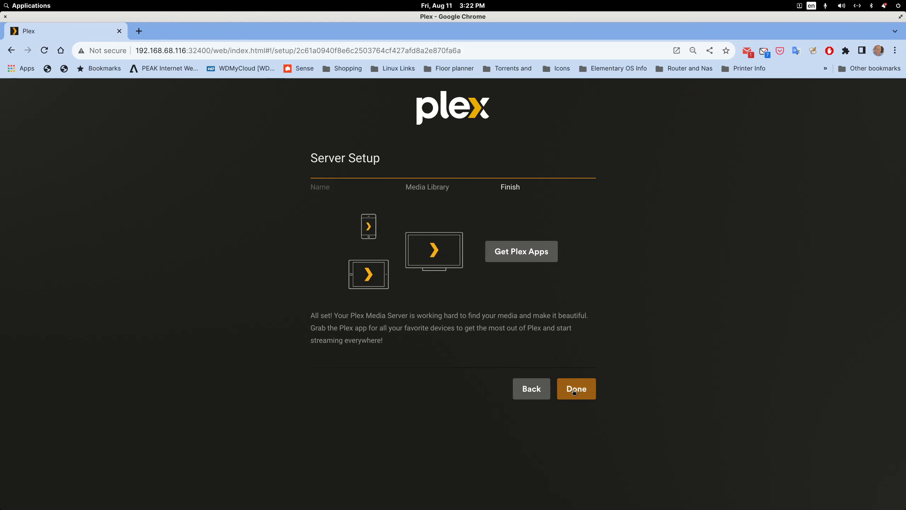
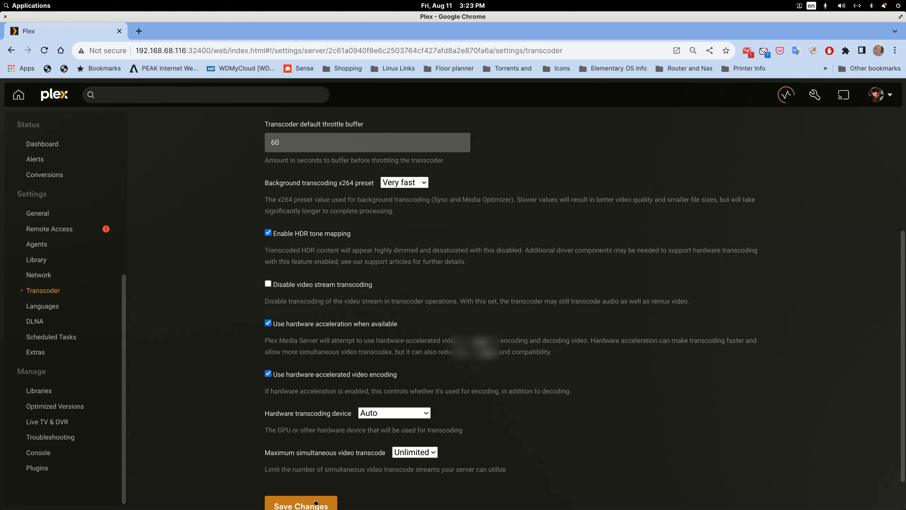
Check the available hardware transcoding devices, keep Auto selected and save the transcoder settings
left_click(426, 413)
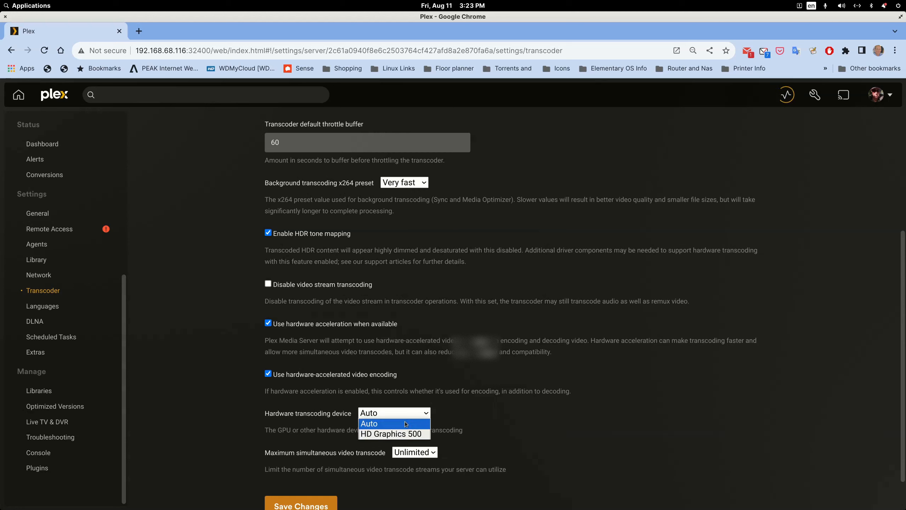
left_click(449, 410)
left_click(290, 502)
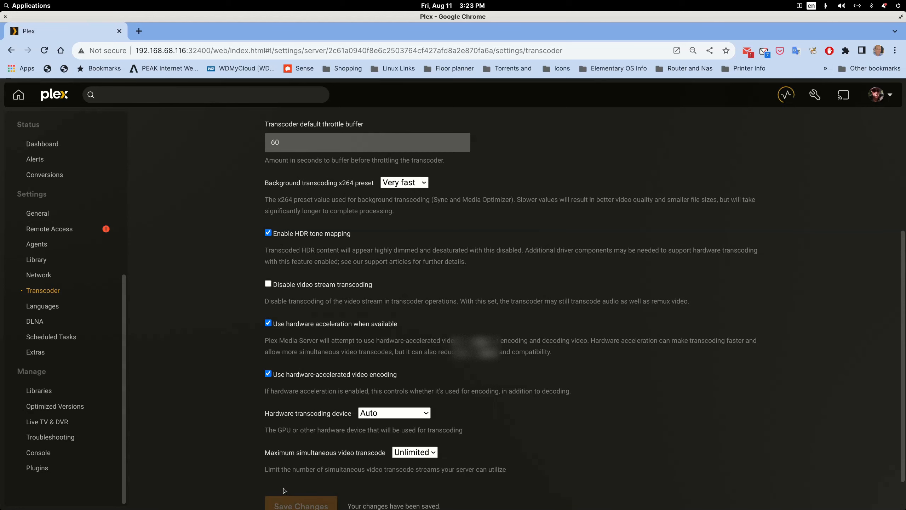
scroll(197, 380, "down", 1)
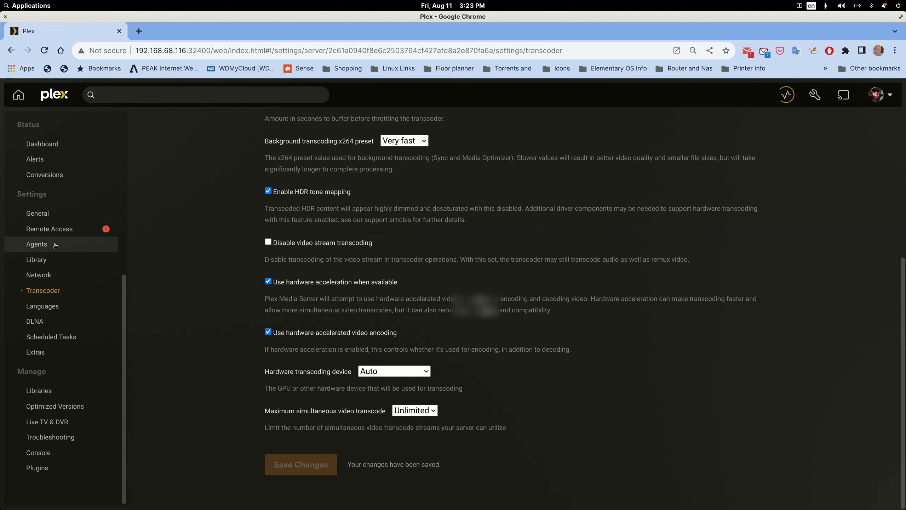
Manually specify public port 32300 in the server's Remote Access settings and retry the connection
left_click(50, 228)
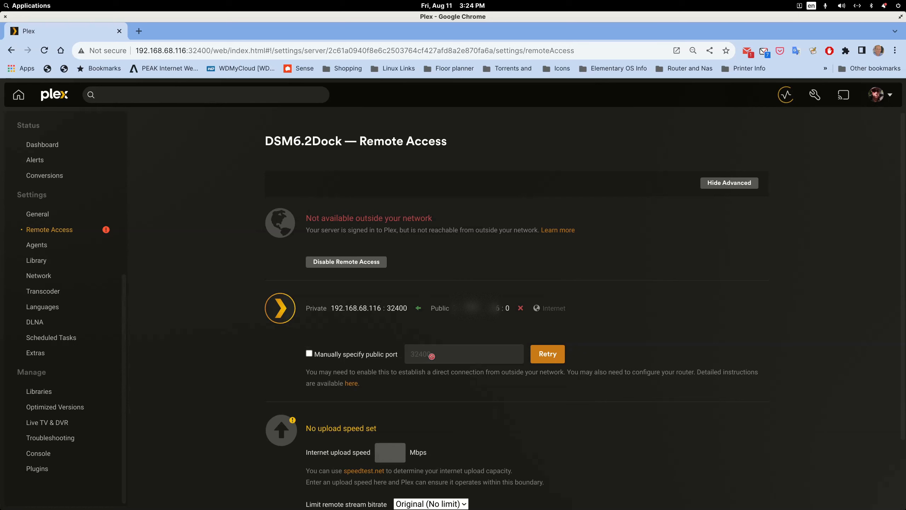
left_click(309, 354)
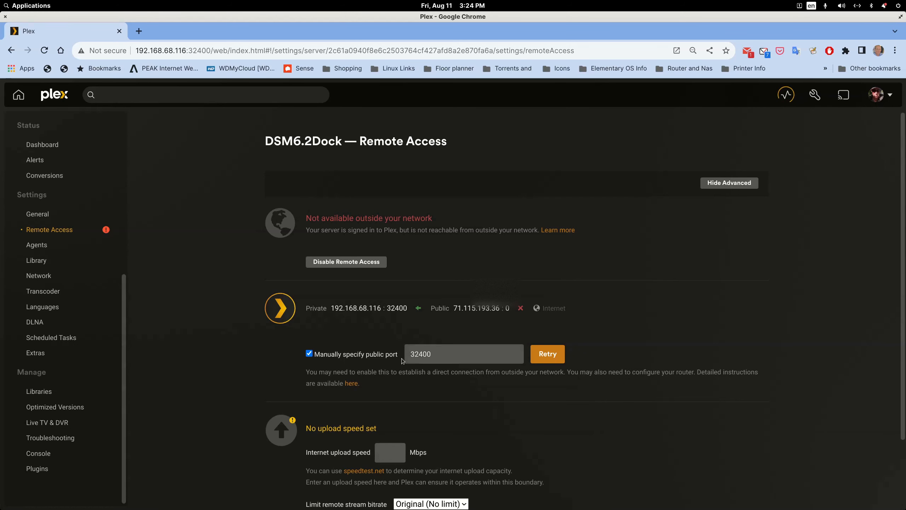
left_click_drag(432, 354, 419, 357)
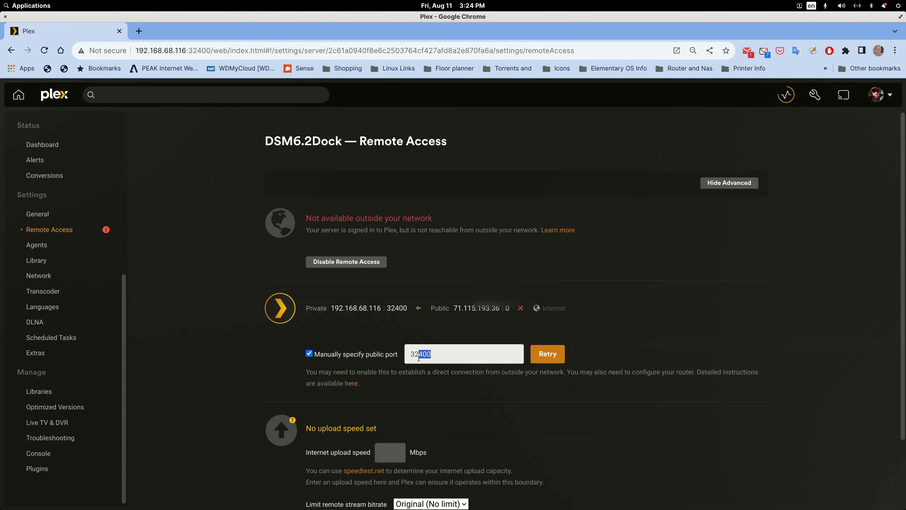
key("BackSpace")
key("BackSpace")
type("300")
left_click(544, 359)
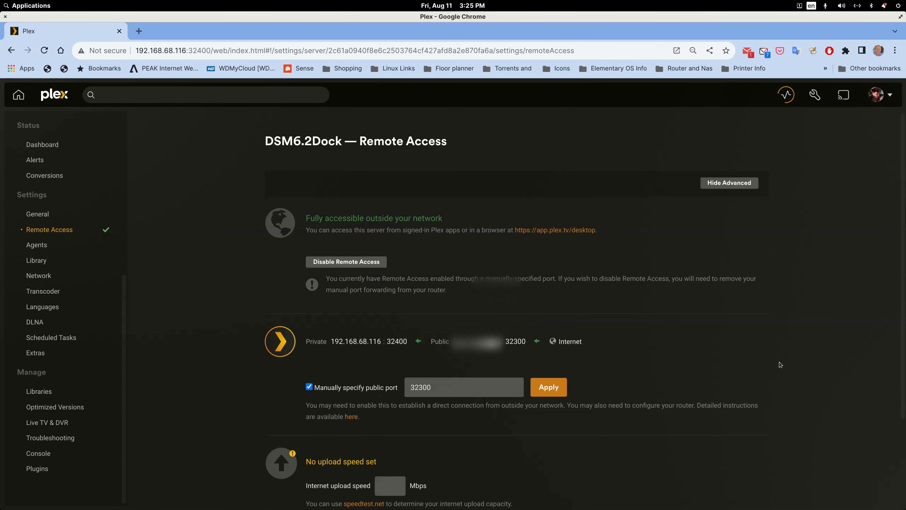
View the list of servers available beside DSM6.2Dock, keeping DSM6.2Dock selected
scroll(80, 257, "up", 3)
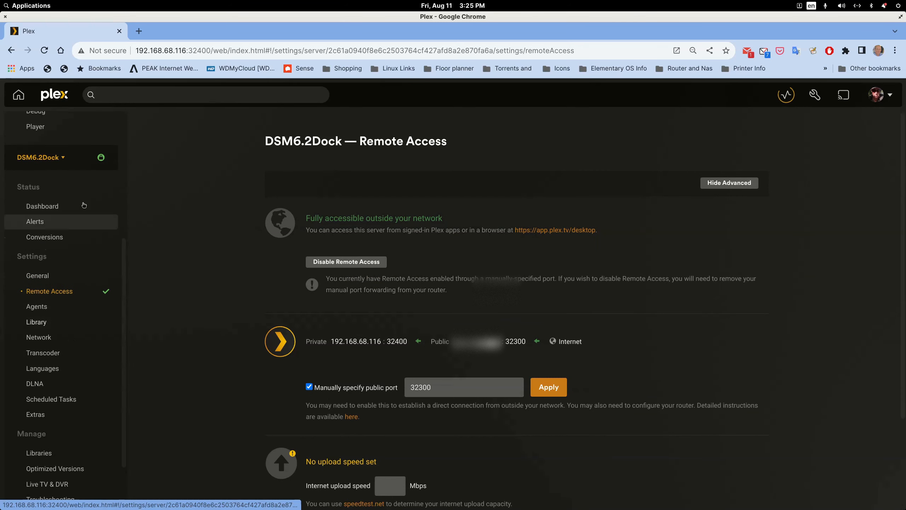
left_click(63, 158)
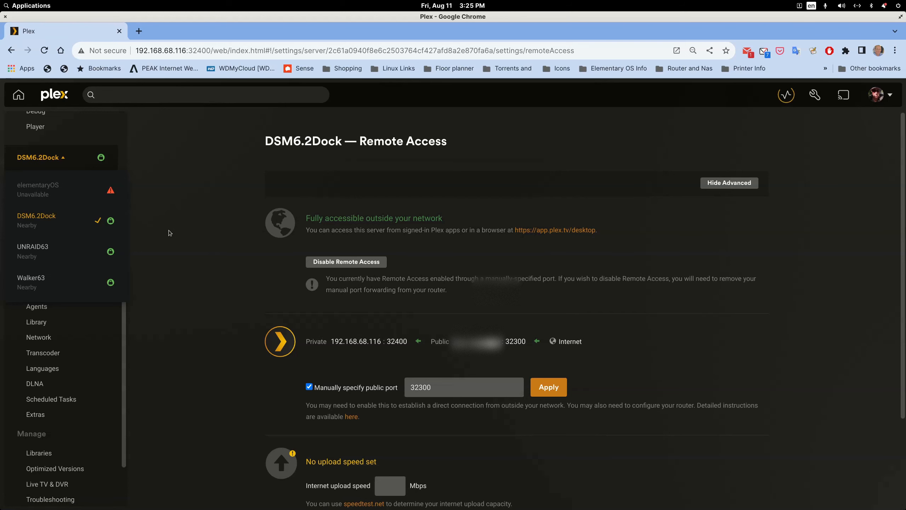
left_click(193, 226)
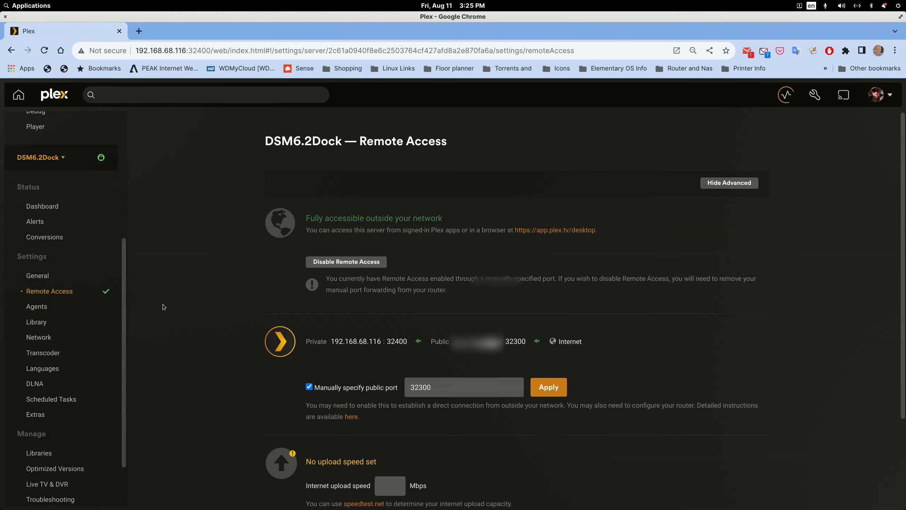
Open the server's library management and expand the recommendation settings of the Movies and TV Shows libraries
scroll(163, 304, "down", 3)
scroll(107, 413, "down", 2)
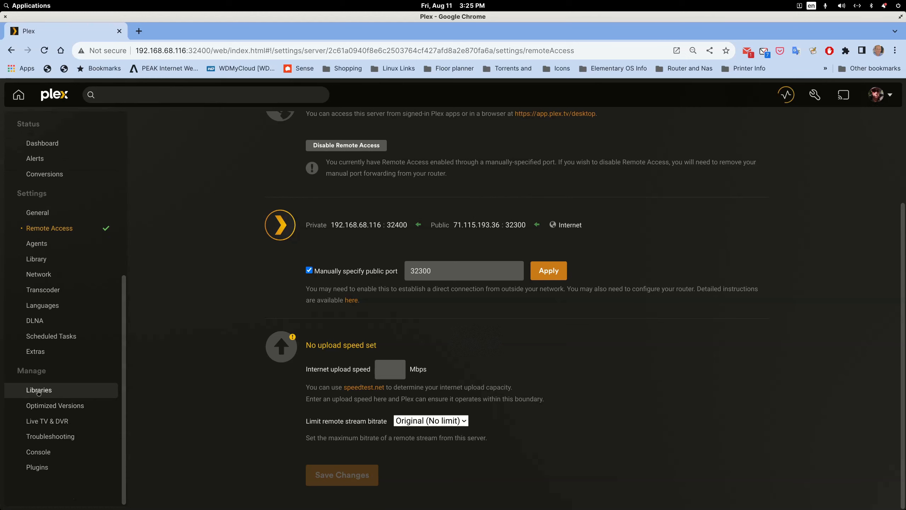
left_click(39, 391)
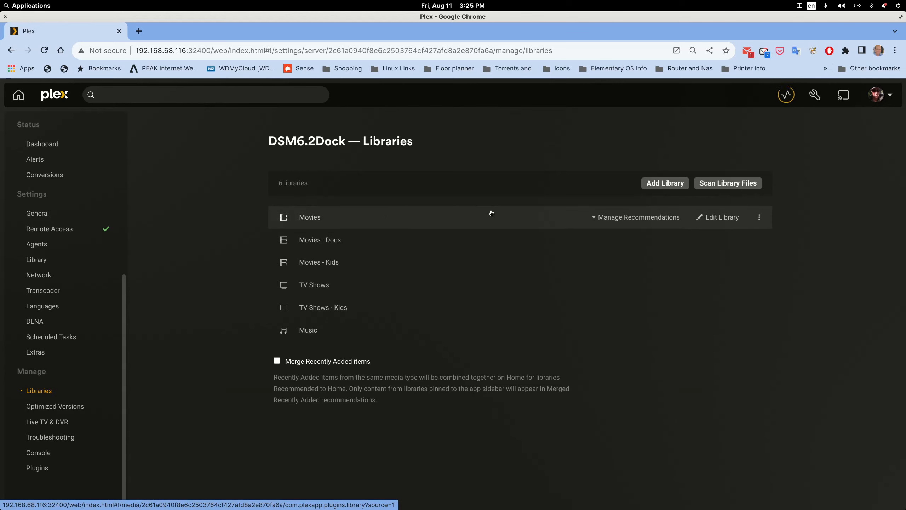
left_click(594, 217)
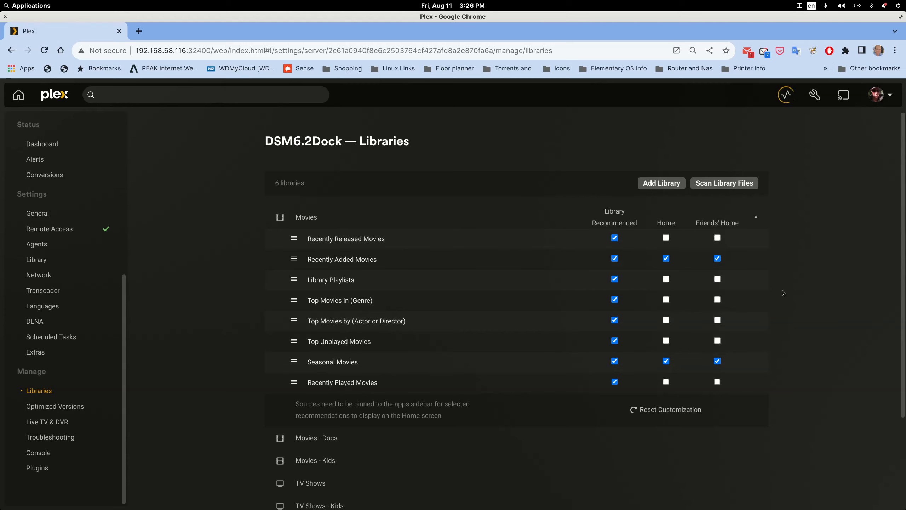
scroll(321, 382, "down", 3)
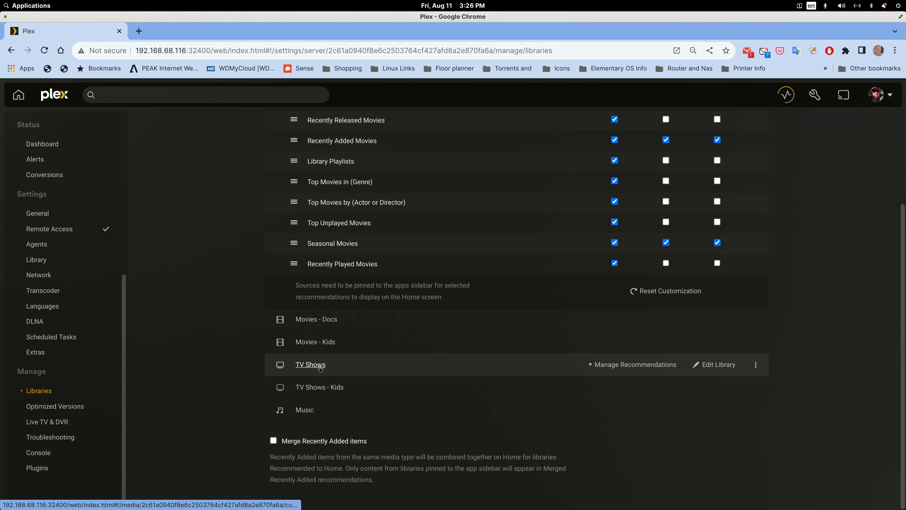
left_click(636, 367)
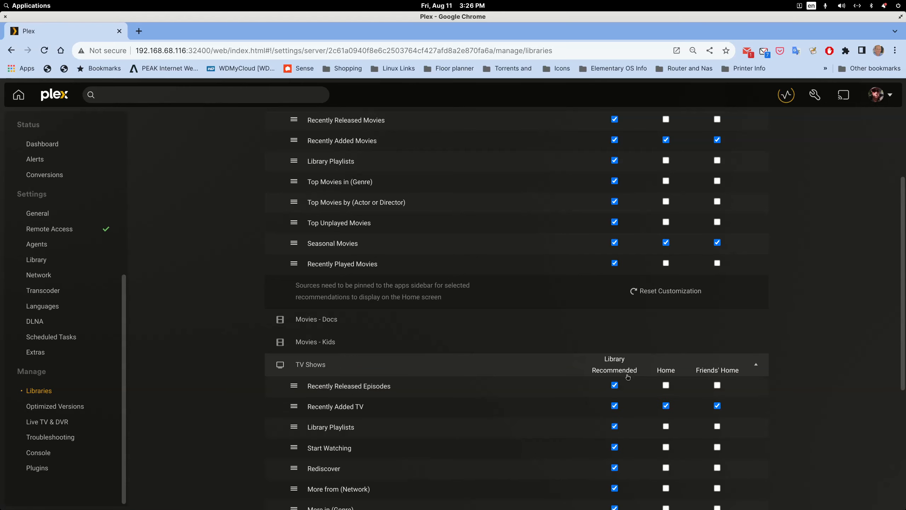
Review the Movies and TV Shows recommendation settings, and check the Movies library's recommended and full title views before returning to the libraries list
scroll(618, 390, "down", 5)
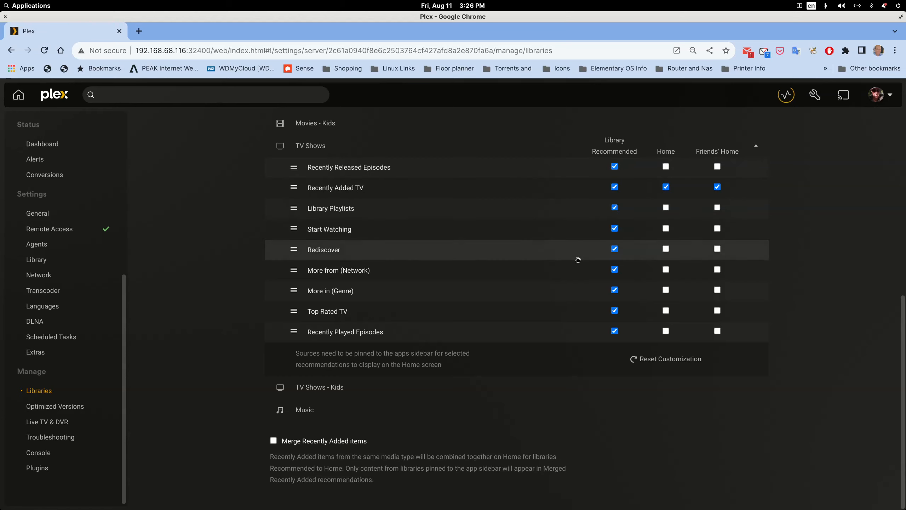
scroll(572, 264, "up", 5)
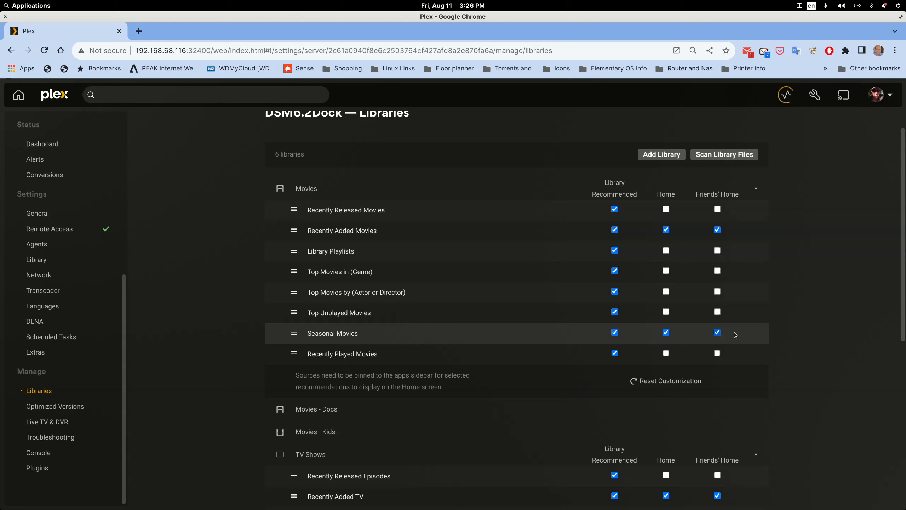
left_click(306, 189)
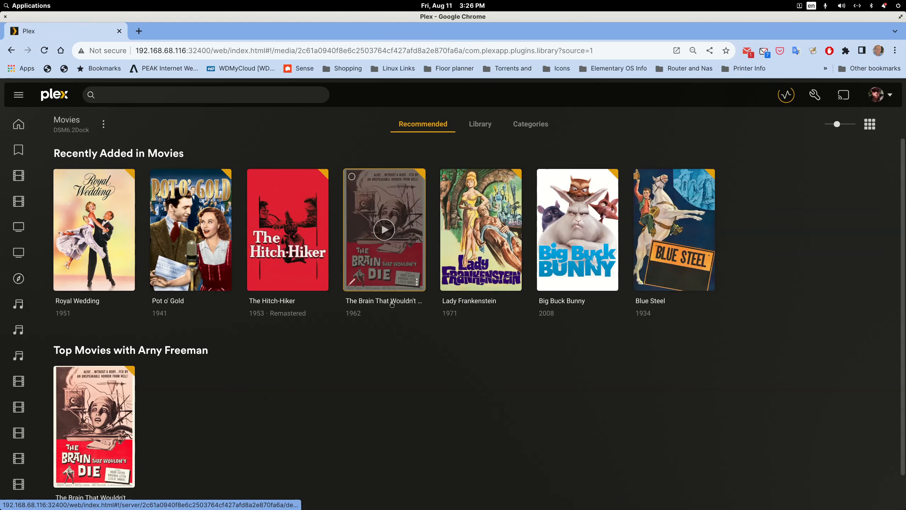
left_click(484, 128)
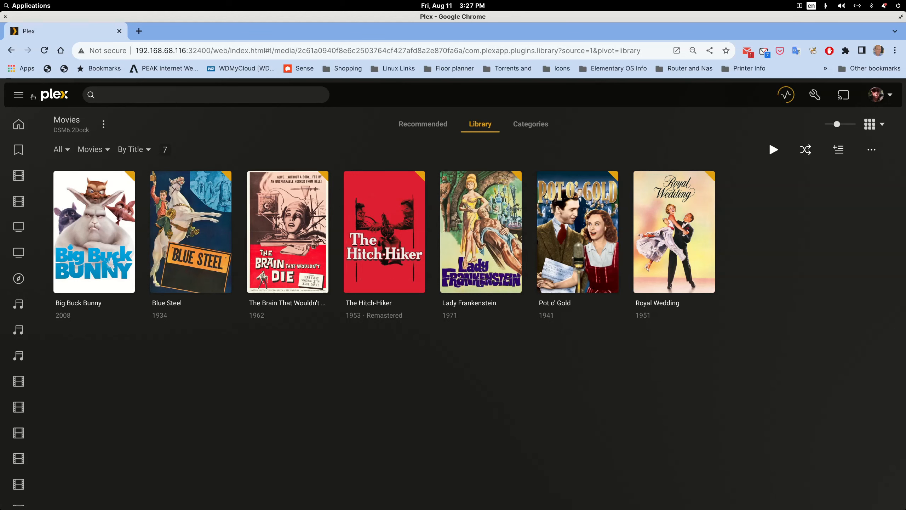
left_click(11, 51)
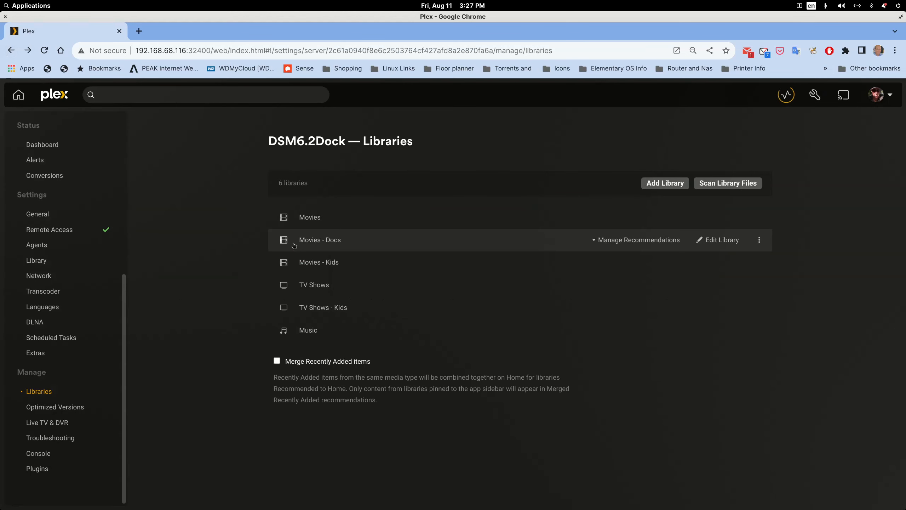
View the recommended and full title listings of the Movies - Docs library, and return to the libraries list
left_click(317, 241)
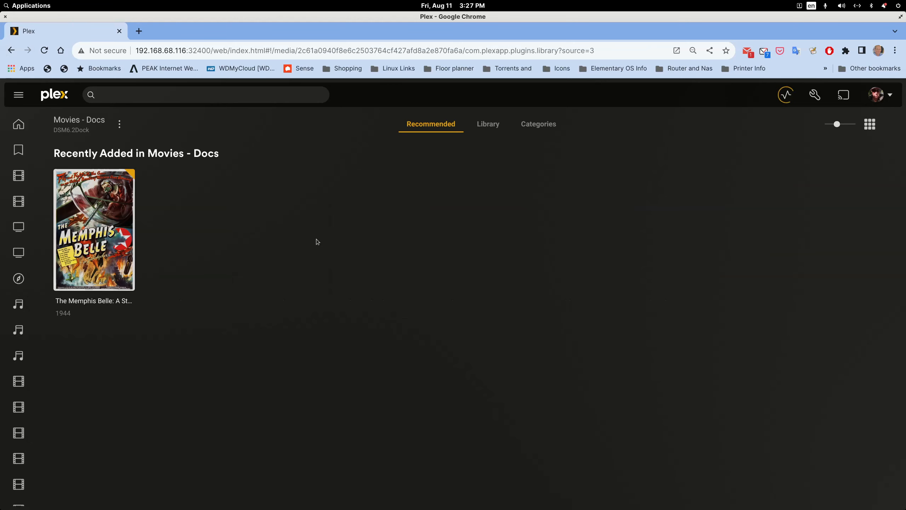
left_click(494, 126)
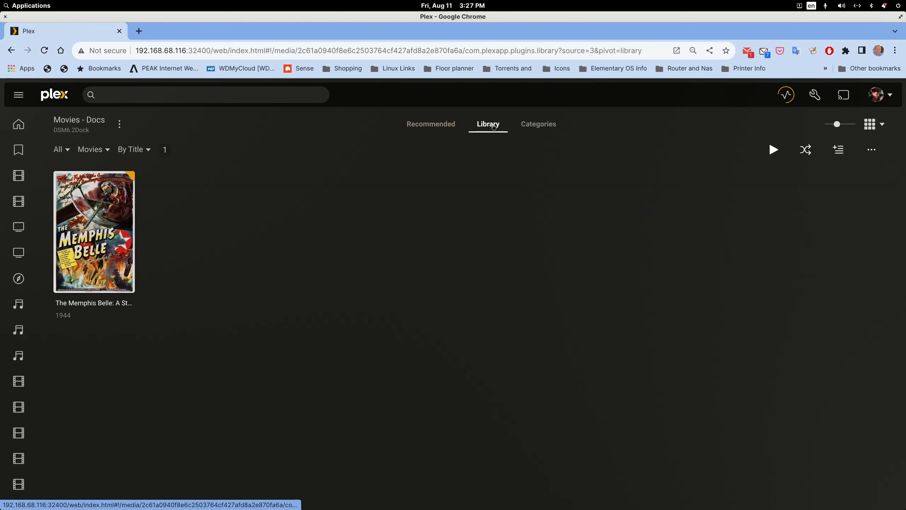
left_click(431, 124)
left_click(6, 50)
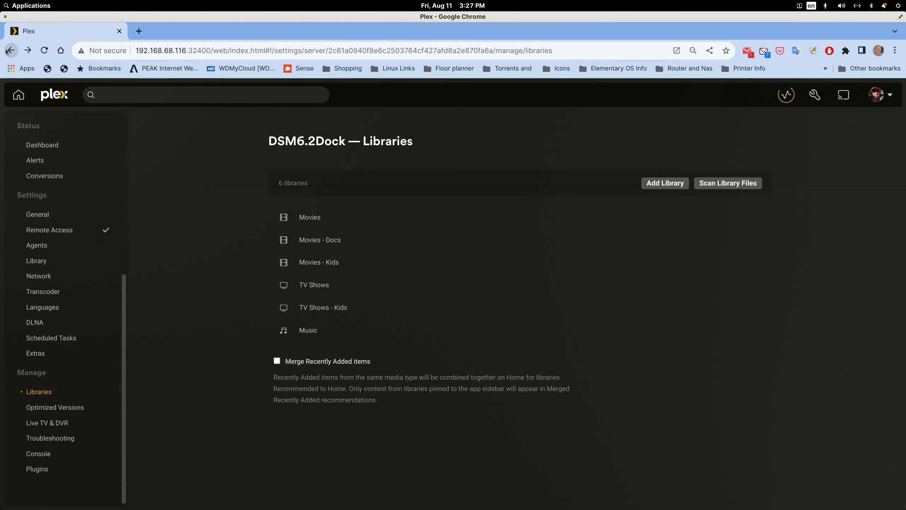
Compare the recommended and full views of Movies - Kids, recheck the Movies library's titles, and return to the libraries list
left_click(310, 264)
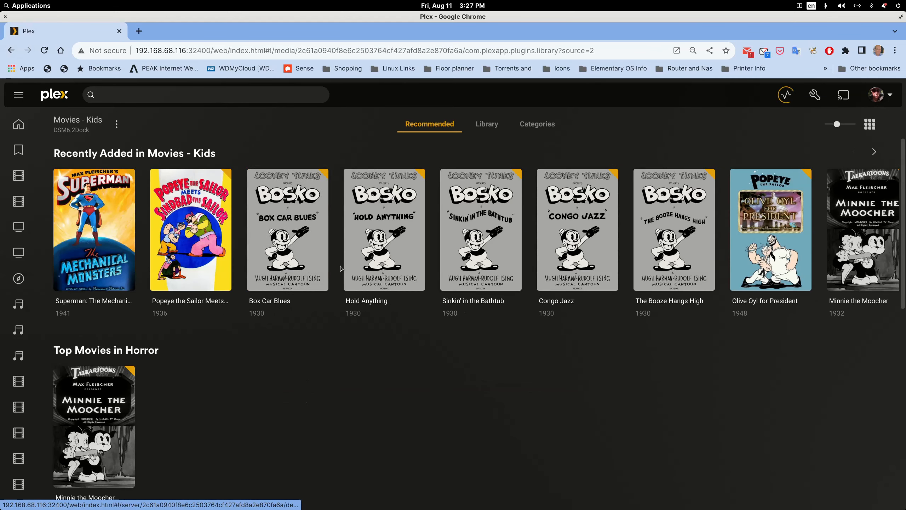
left_click(491, 126)
left_click(434, 124)
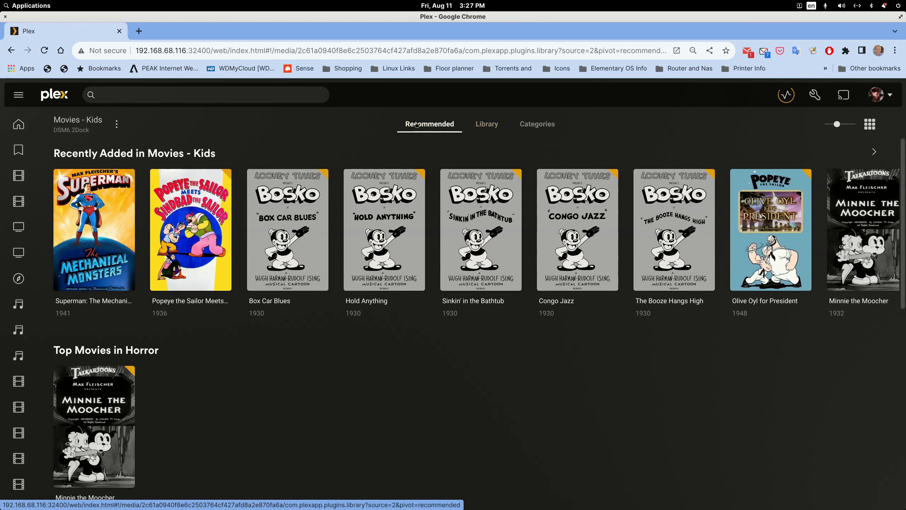
left_click(11, 50)
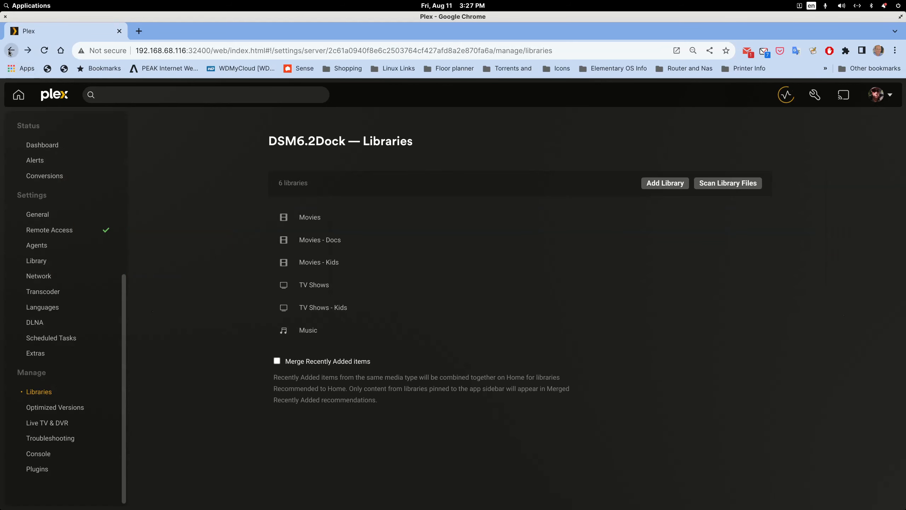
left_click(310, 217)
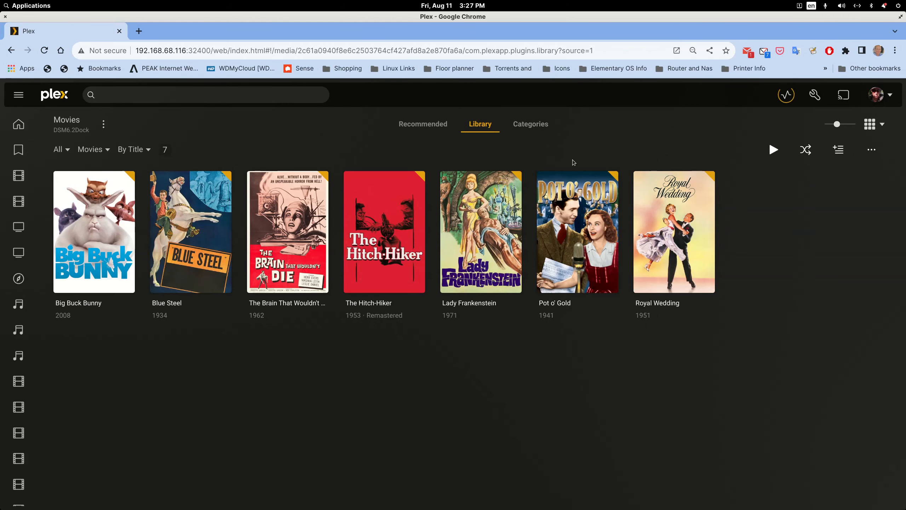
left_click(10, 51)
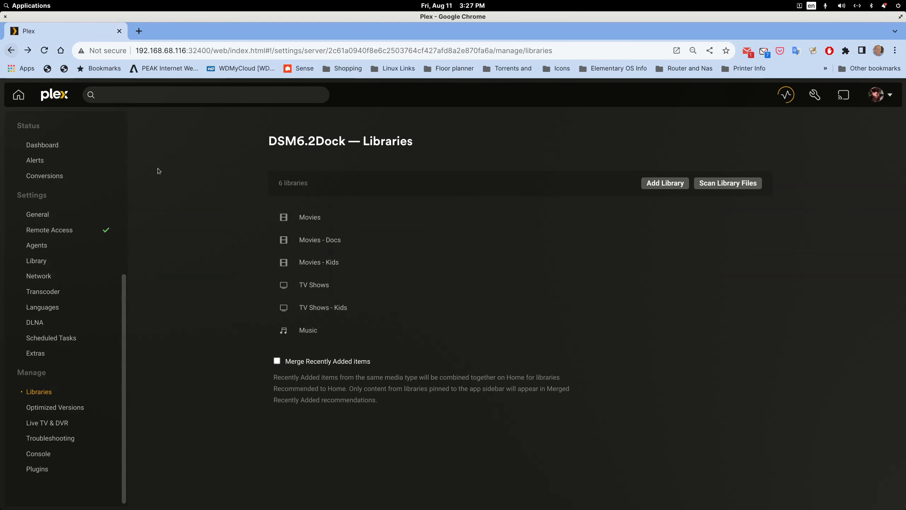
Check the TV Shows library's full listing and the details of The Beverly Hillbillies, and return to the libraries list
left_click(319, 285)
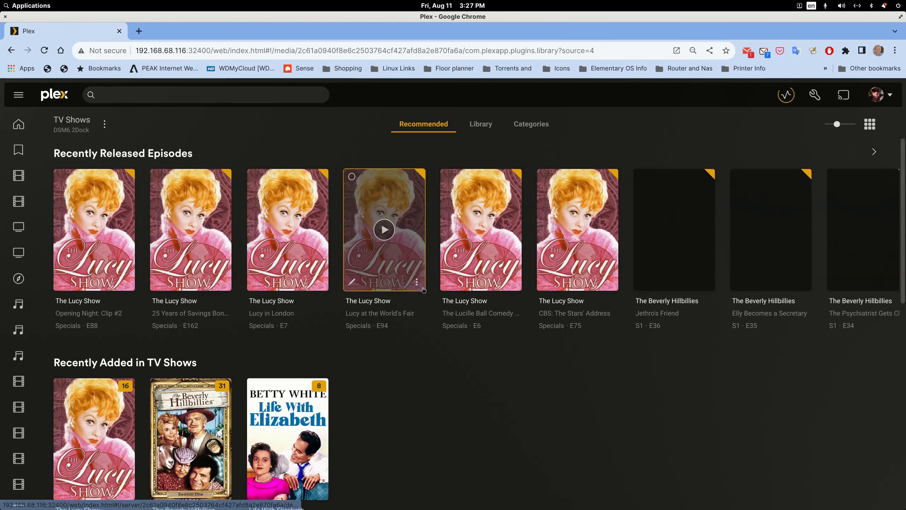
left_click(484, 125)
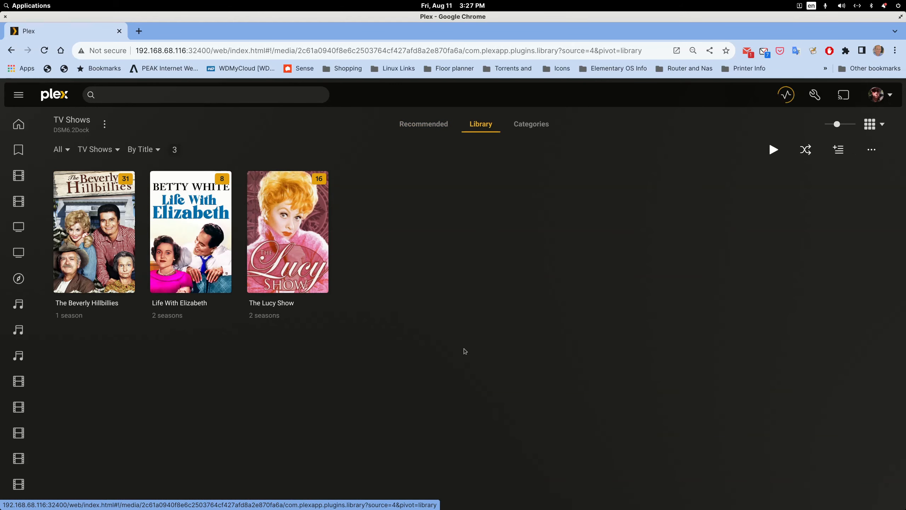
left_click(121, 247)
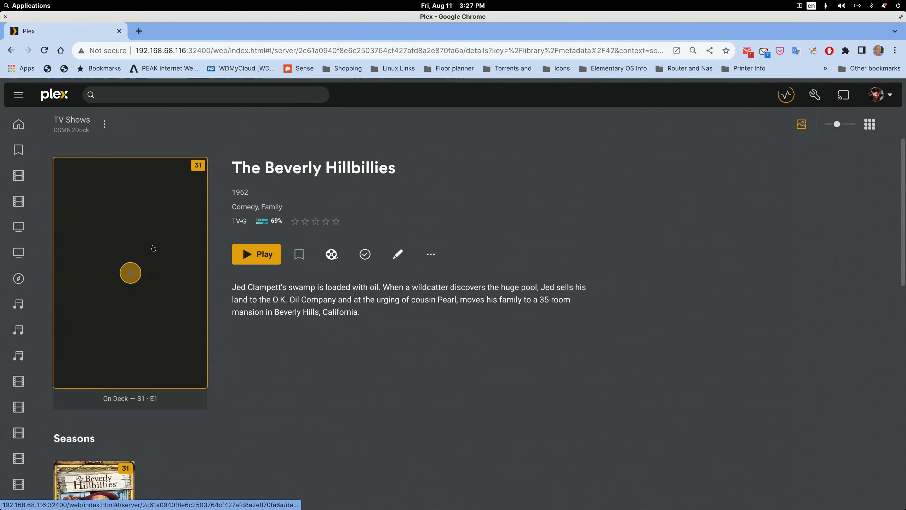
left_click(12, 51)
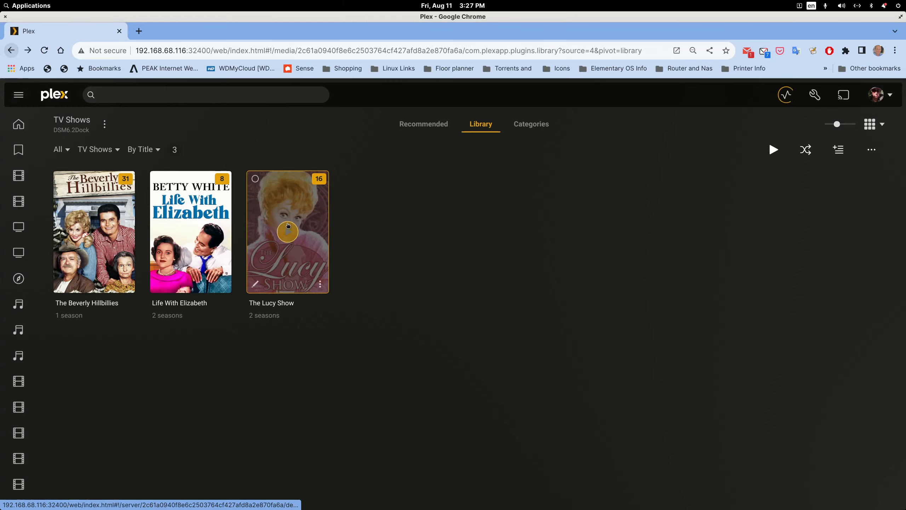
left_click(12, 51)
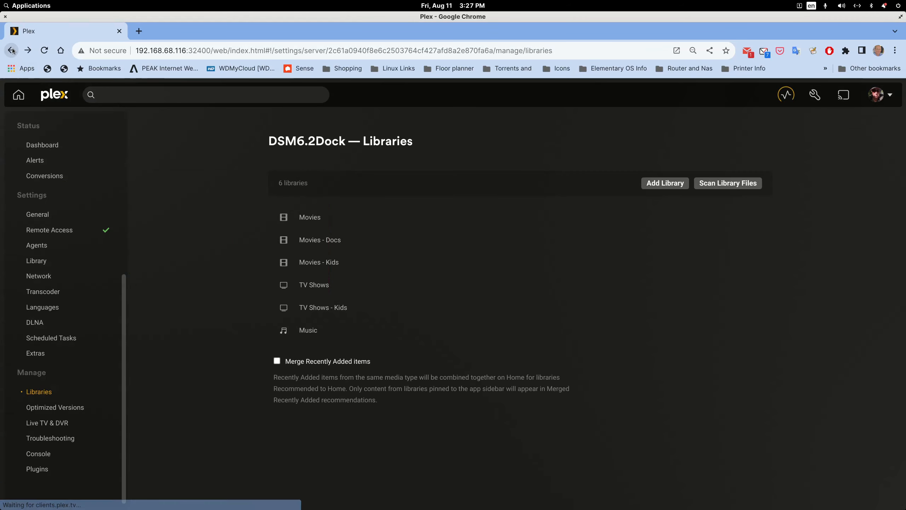
Open Looney Tunes from the full TV Shows - Kids listing and examine its description, seasons and cast
left_click(317, 308)
left_click(496, 127)
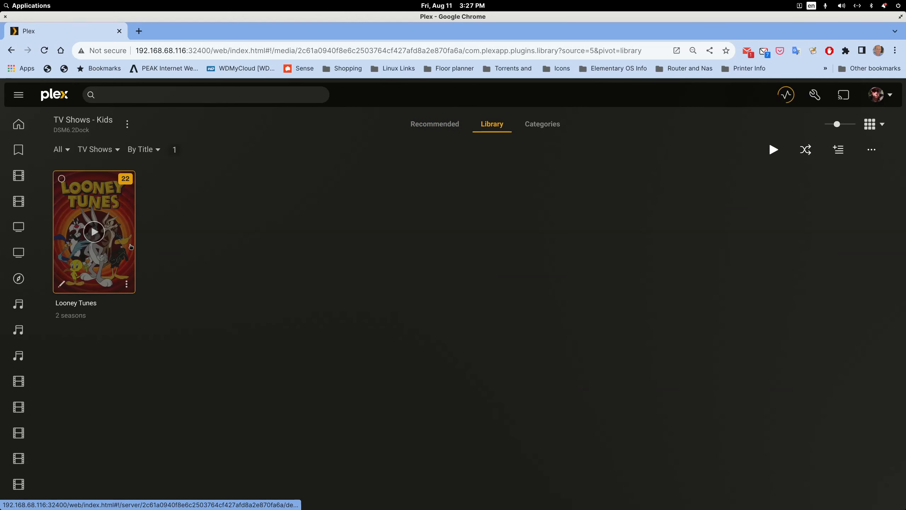
left_click(131, 247)
scroll(390, 380, "down", 5)
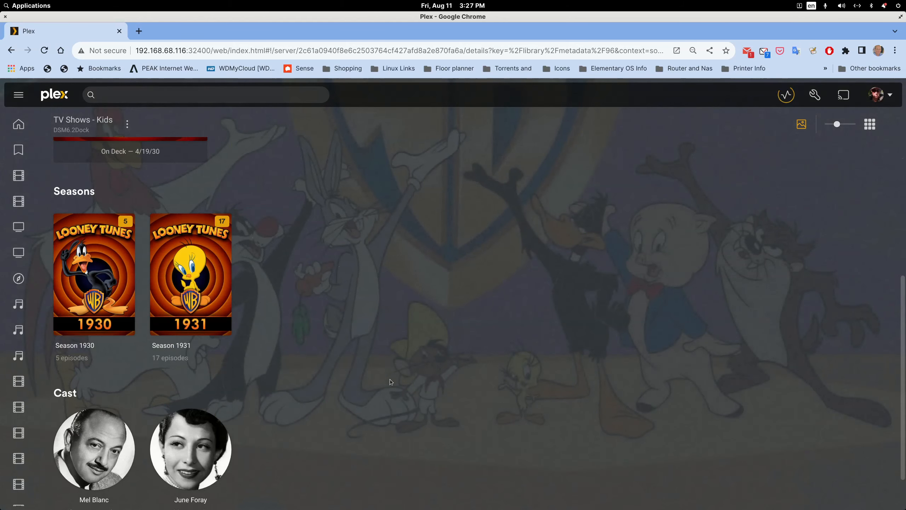
scroll(390, 378, "up", 5)
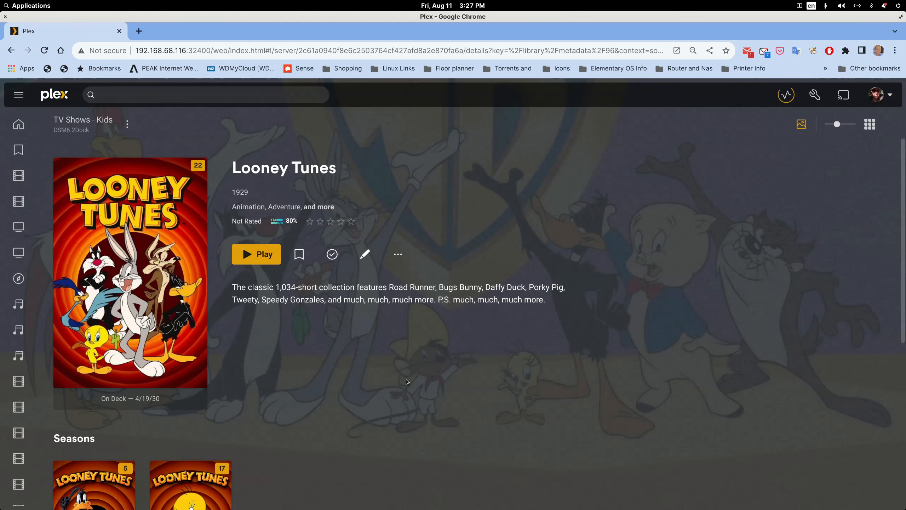
scroll(232, 376, "down", 6)
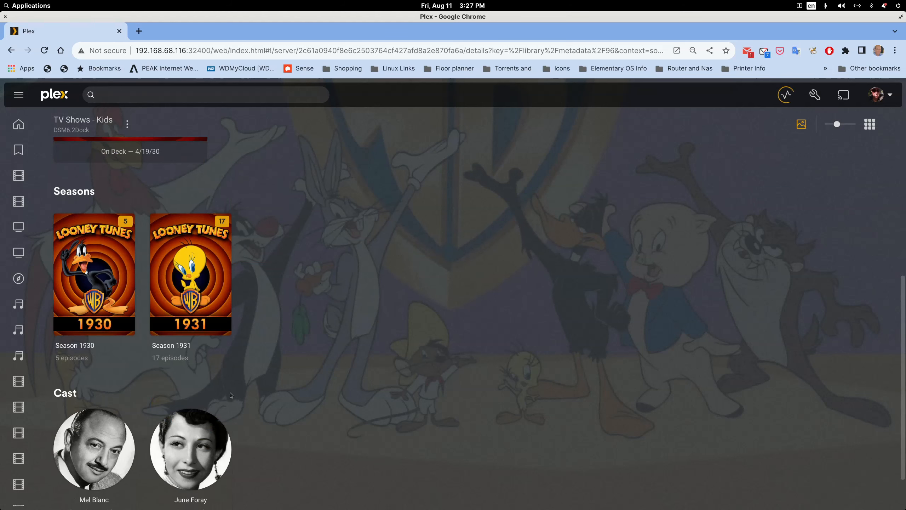
Examine the episodes of Looney Tunes Season 1930, and return to the server's libraries list
left_click(94, 275)
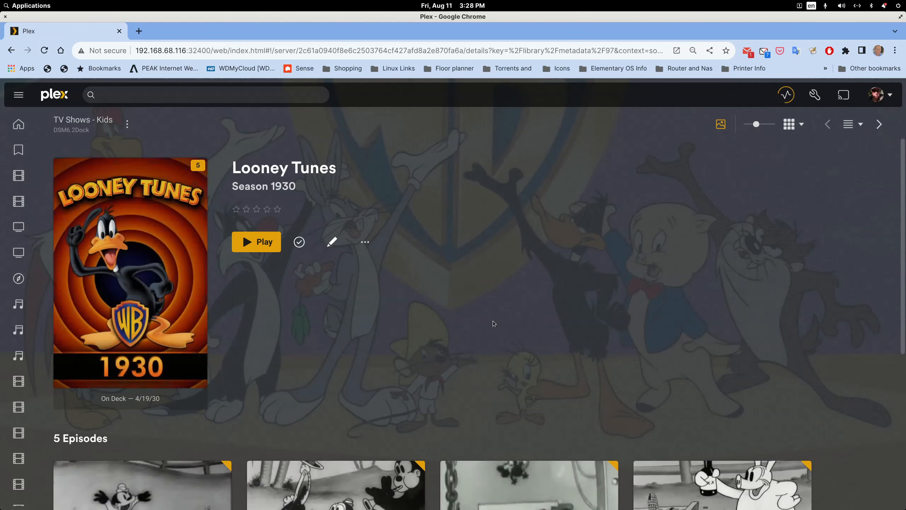
scroll(493, 321, "down", 3)
scroll(500, 322, "up", 2)
scroll(509, 323, "down", 1)
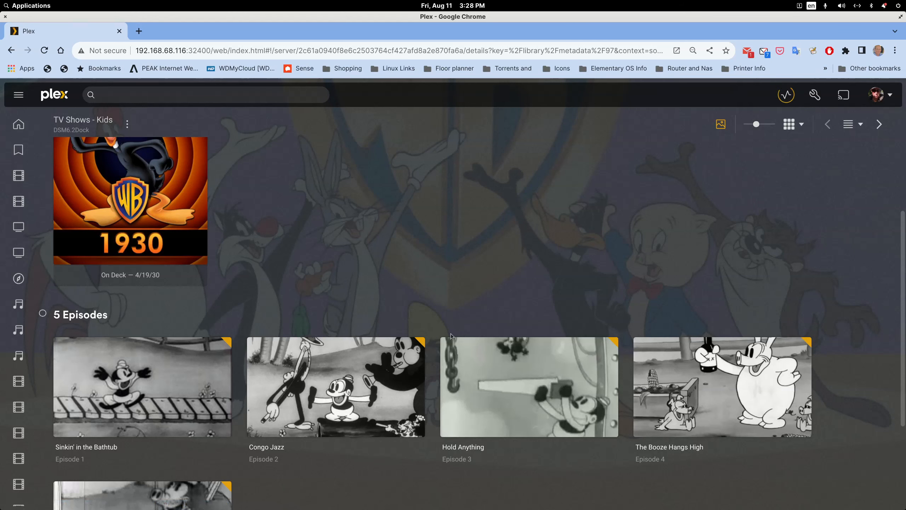
scroll(450, 336, "up", 3)
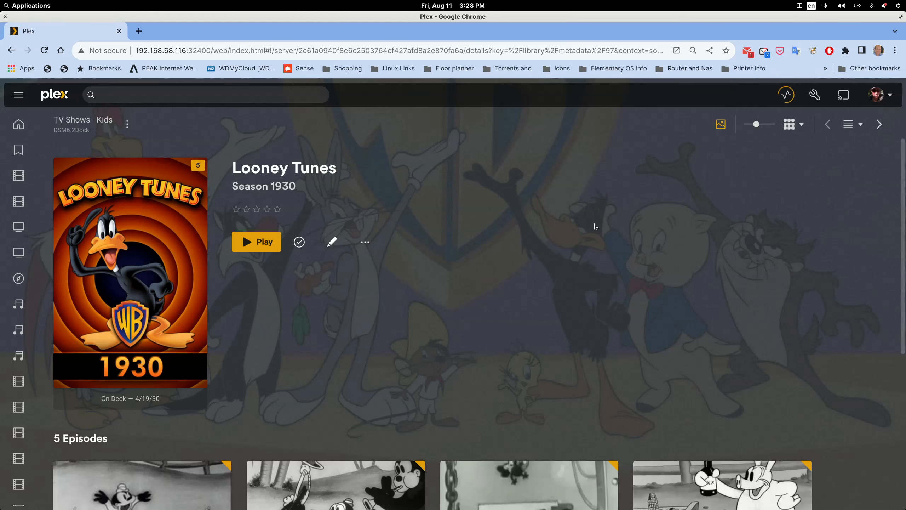
scroll(536, 306, "down", 3)
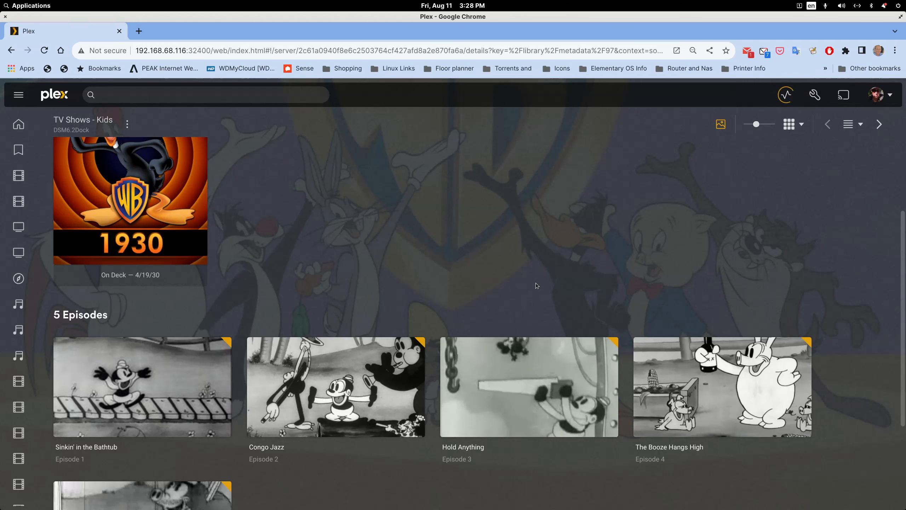
scroll(537, 285, "up", 3)
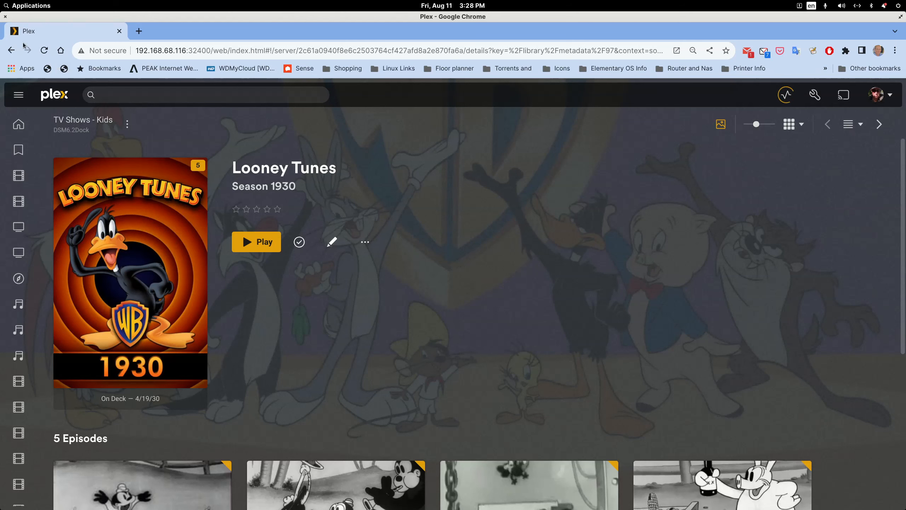
left_click(11, 51)
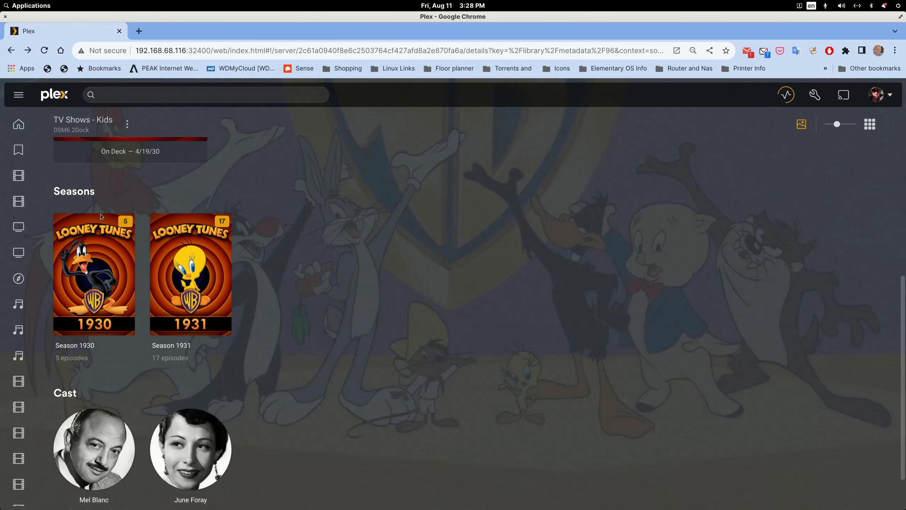
left_click(11, 51)
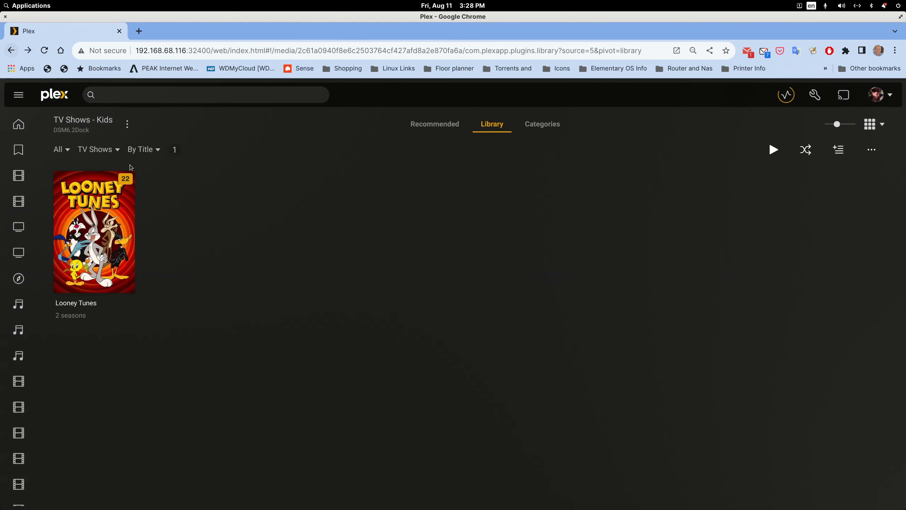
left_click(10, 51)
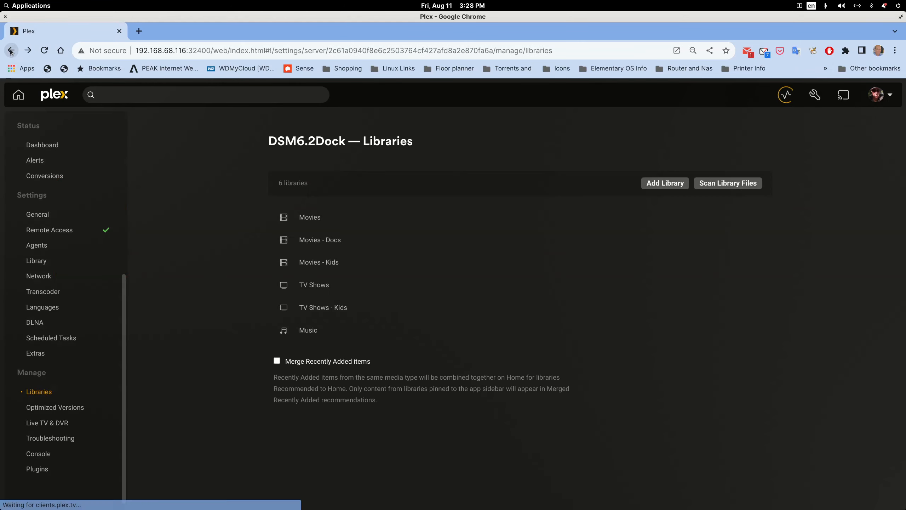
Open the Music library, examine Clara Smith's artist biography and compilations, and return to the music recommendations
left_click(308, 331)
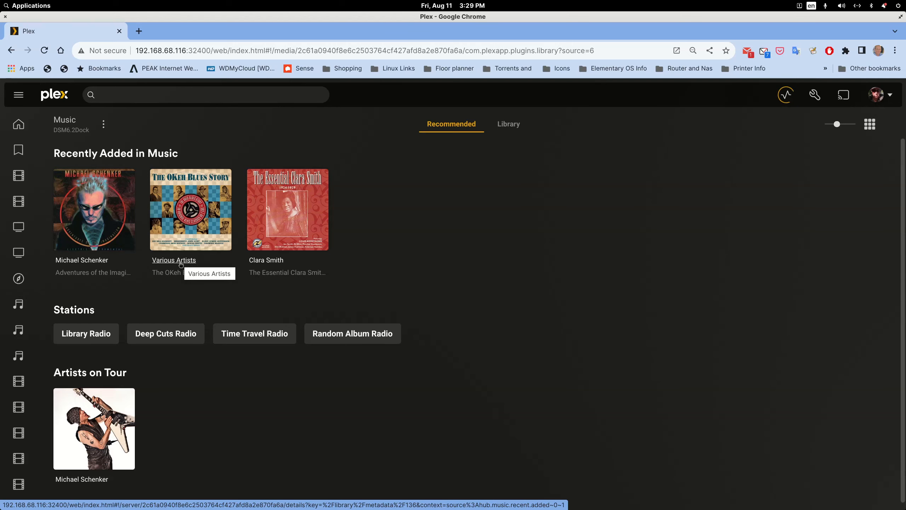
left_click(267, 261)
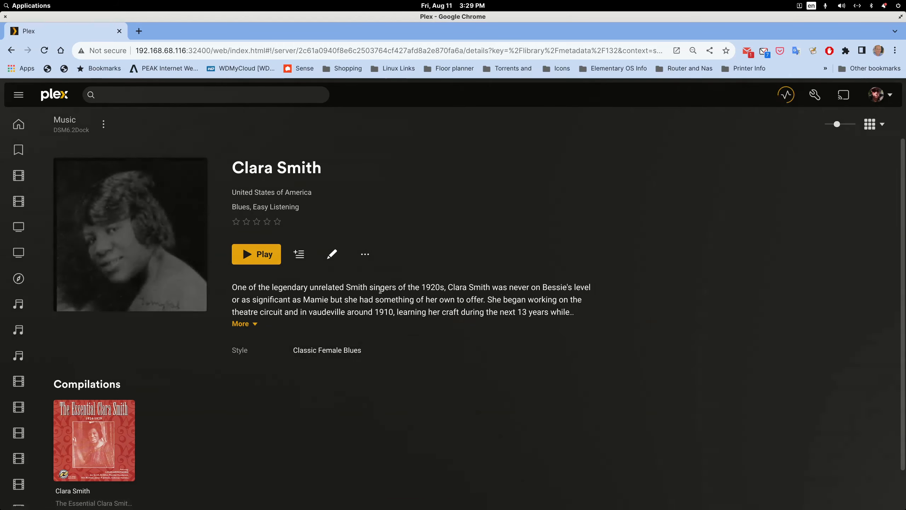
scroll(350, 371, "down", 1)
scroll(350, 371, "up", 1)
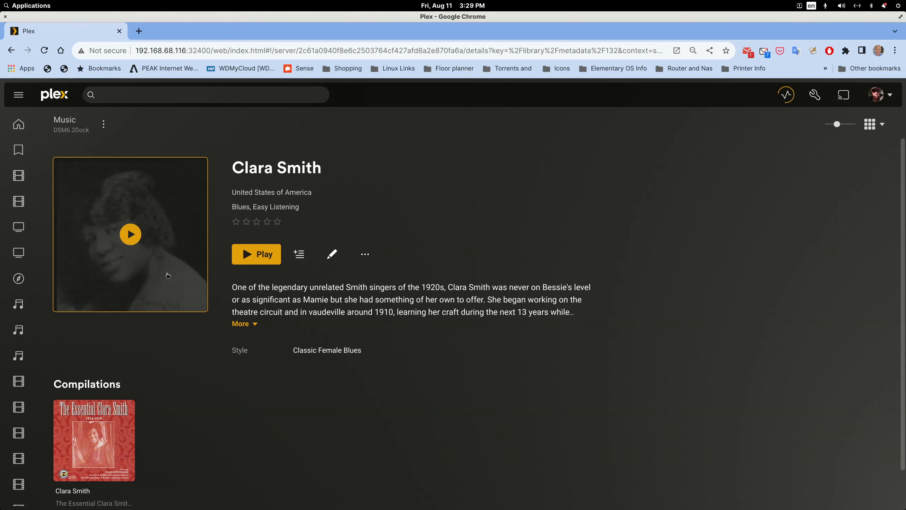
scroll(238, 432, "down", 1)
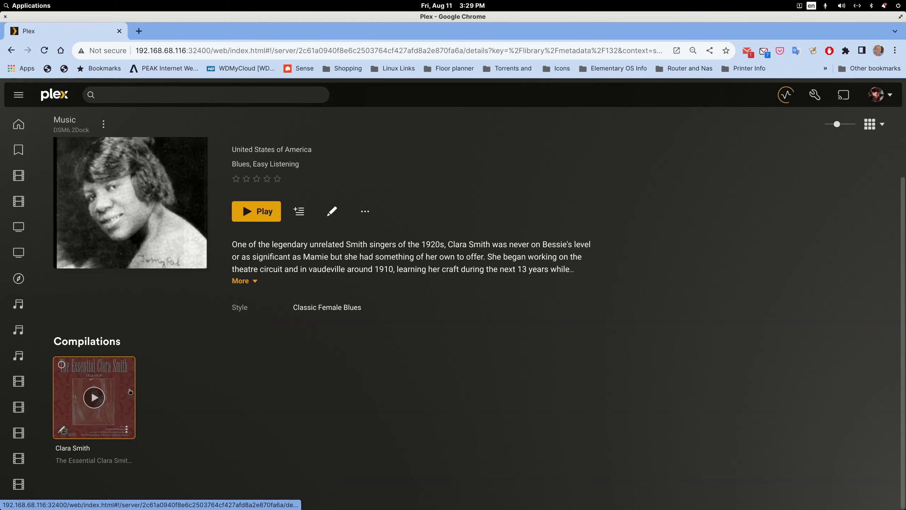
left_click(11, 50)
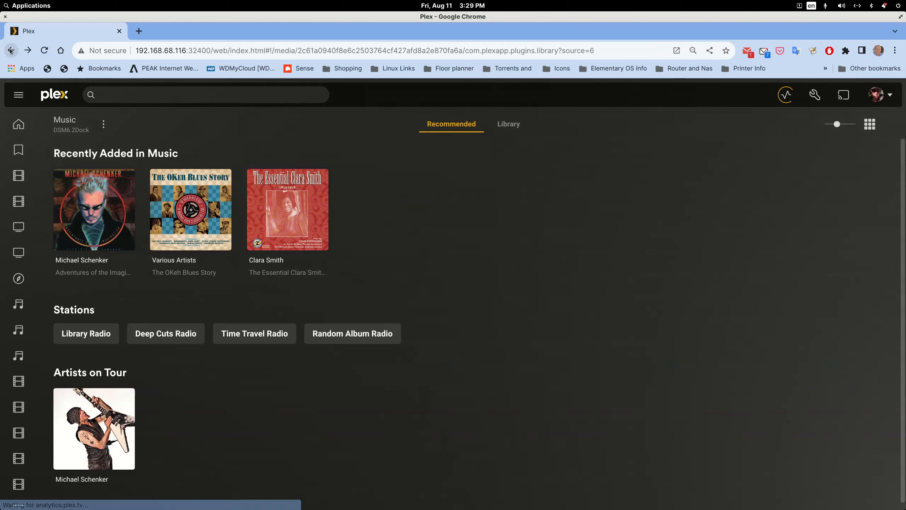
Open The OKeh Blues Story from the recently added music, check its track list, and return to the music recommendations
left_click(209, 191)
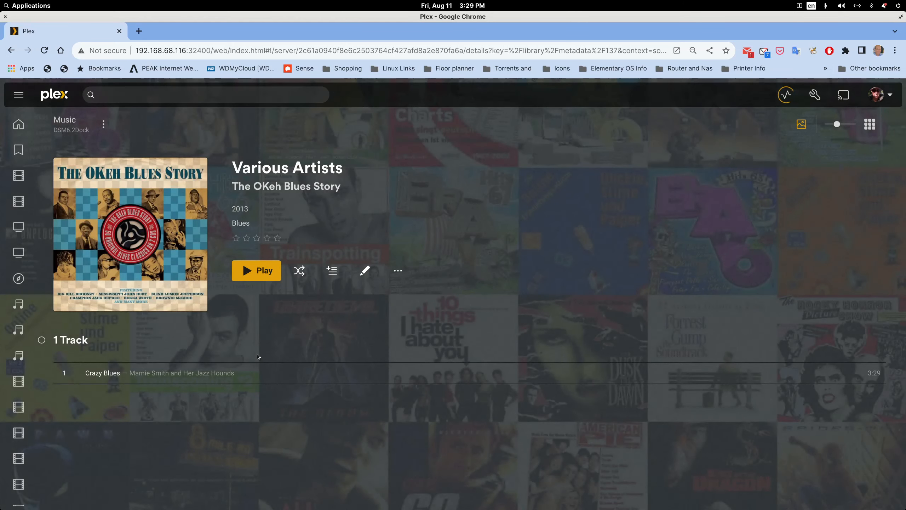
mouse_move(163, 201)
left_click(12, 51)
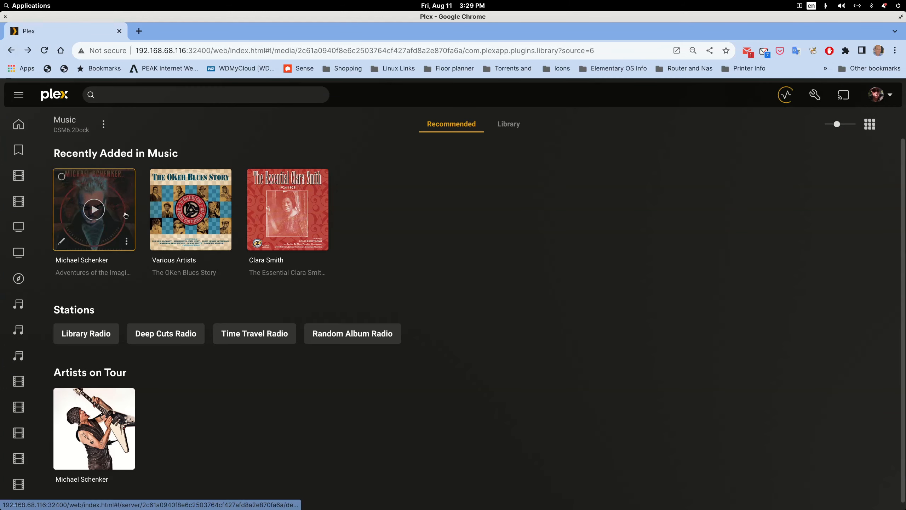
Open Michael Schenker's Adventures of the Imagination, examine its description and tracks, and return to the music recommendations
left_click(125, 175)
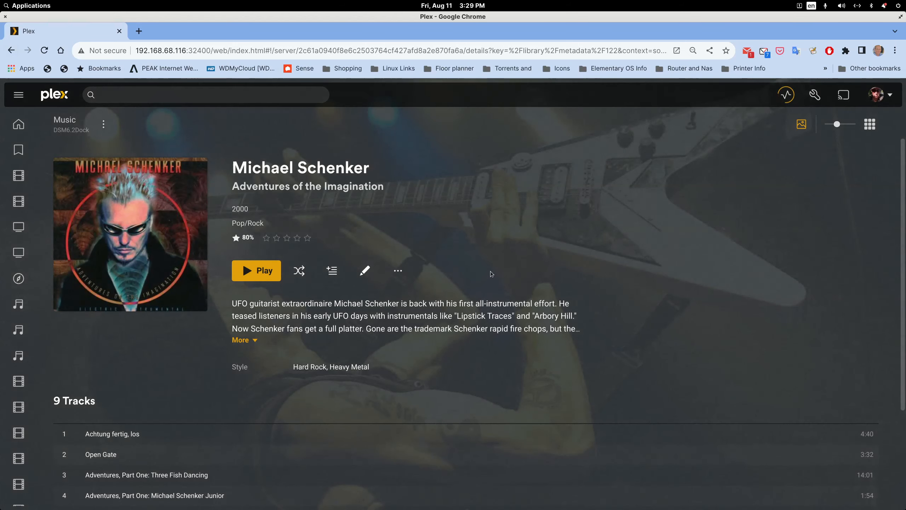
scroll(492, 271, "down", 3)
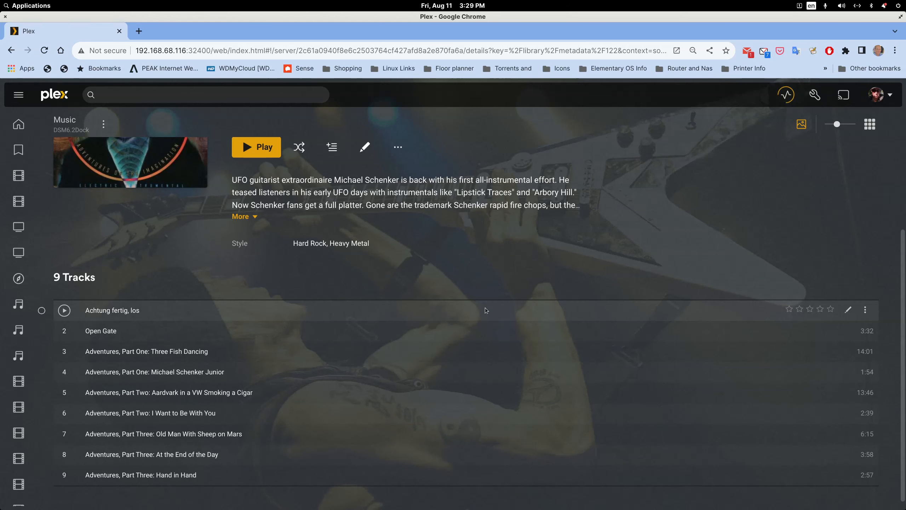
scroll(486, 309, "up", 3)
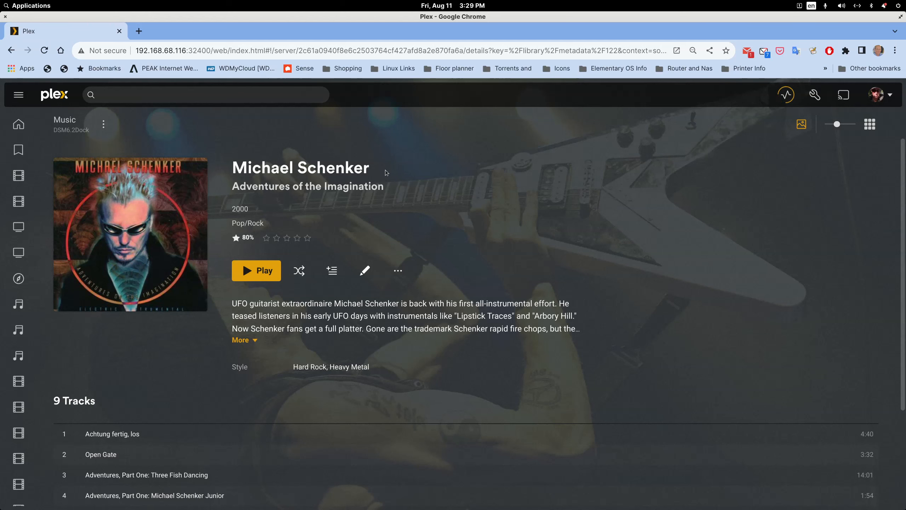
scroll(374, 216, "down", 4)
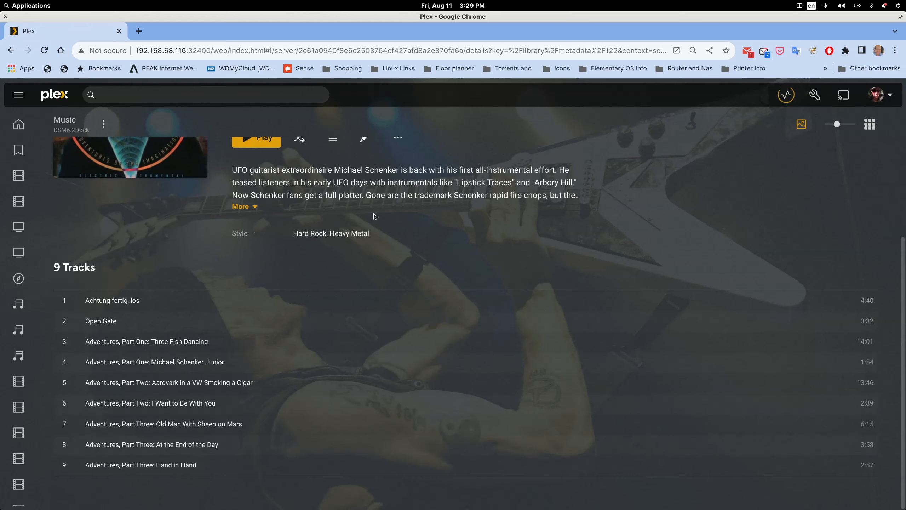
scroll(374, 216, "up", 4)
left_click(15, 54)
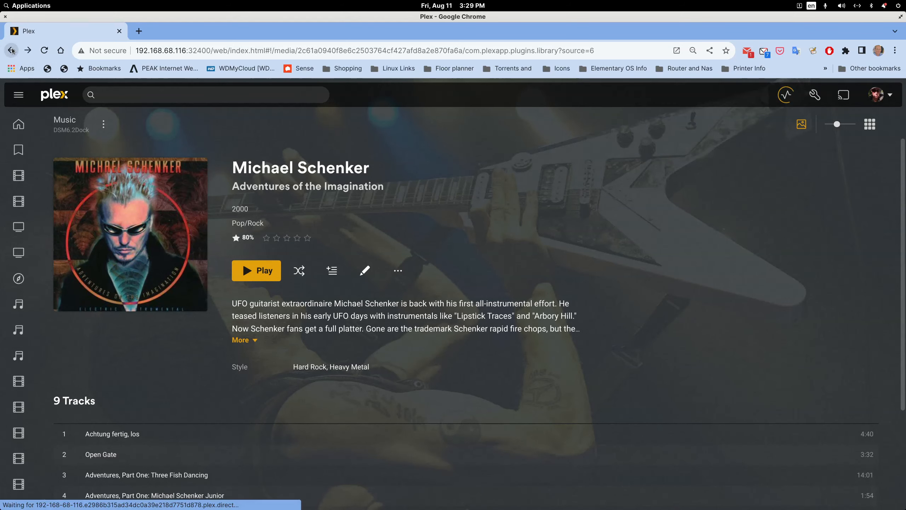
Open the Various Artists page from the Music library's full artist listing, view its compilations, and return to the listing
left_click(514, 123)
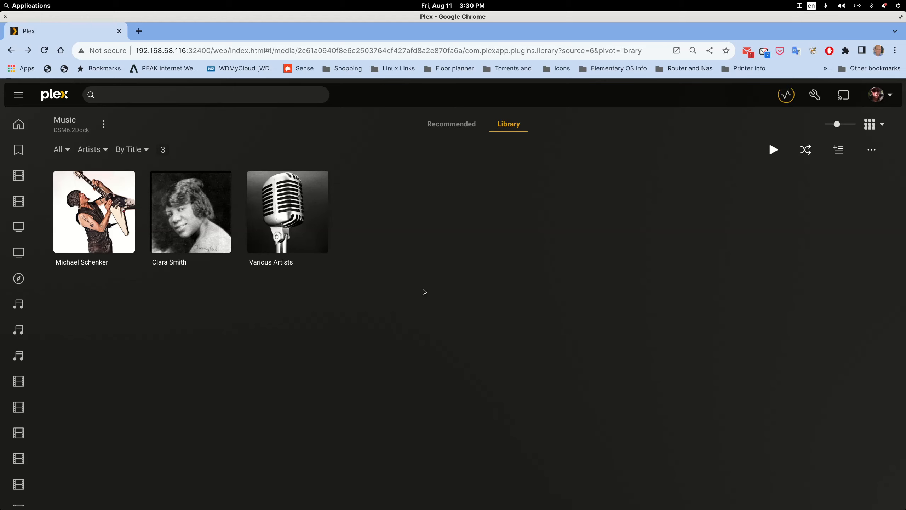
left_click(319, 212)
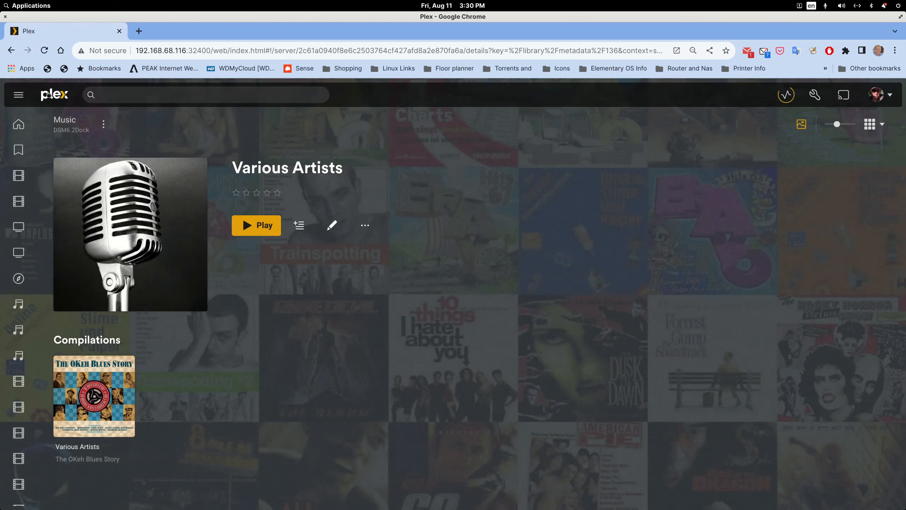
left_click(10, 50)
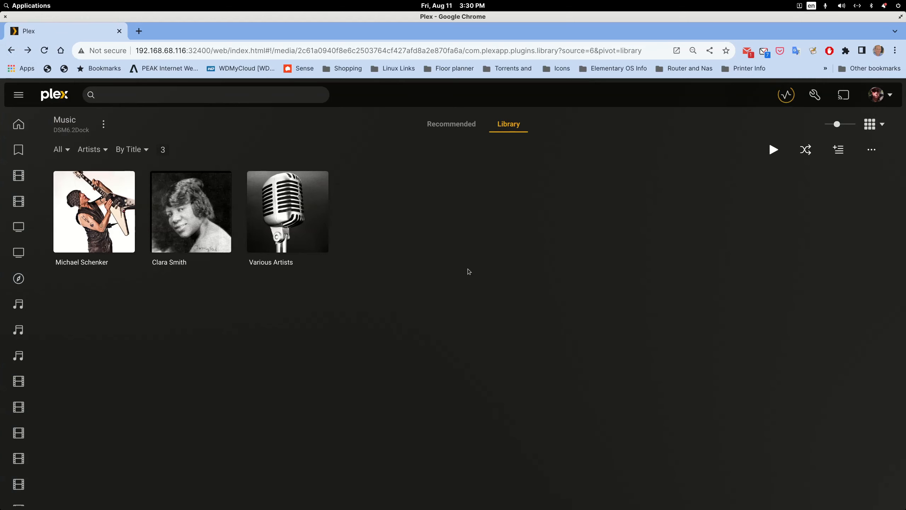
Switch to the maximized Synology DSM window and expand the docker shared folder in File Station
double_click(538, 18)
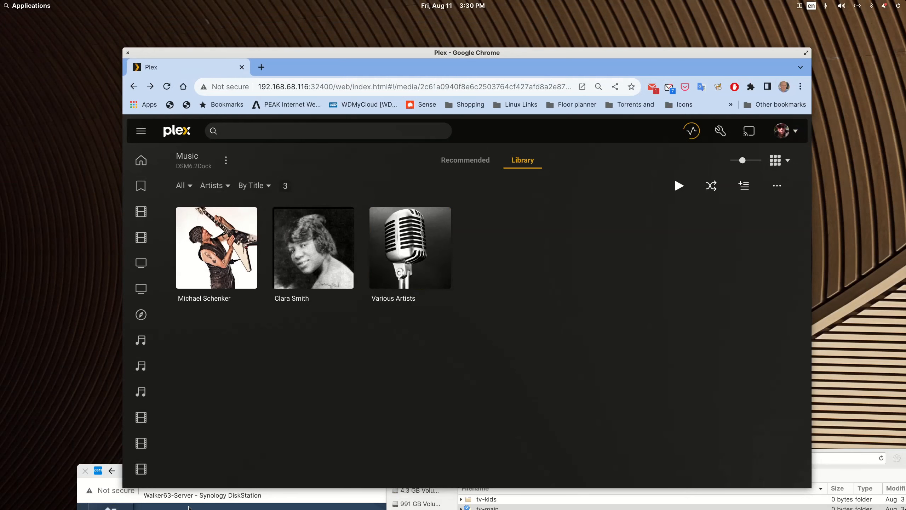
left_click(188, 506)
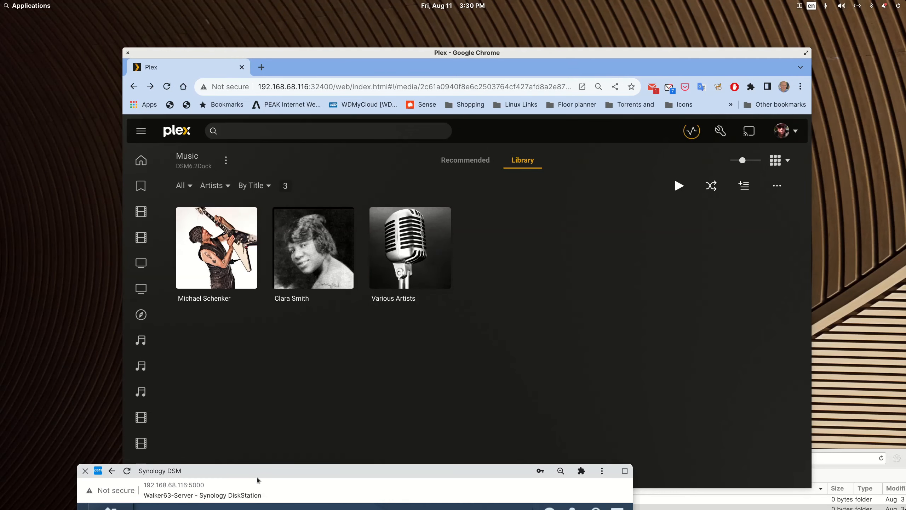
left_click_drag(257, 479, 316, 57)
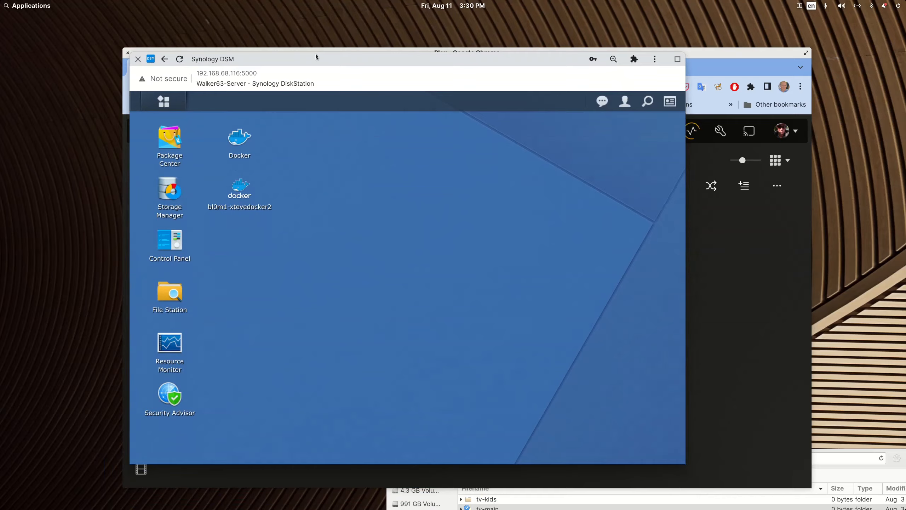
double_click(316, 56)
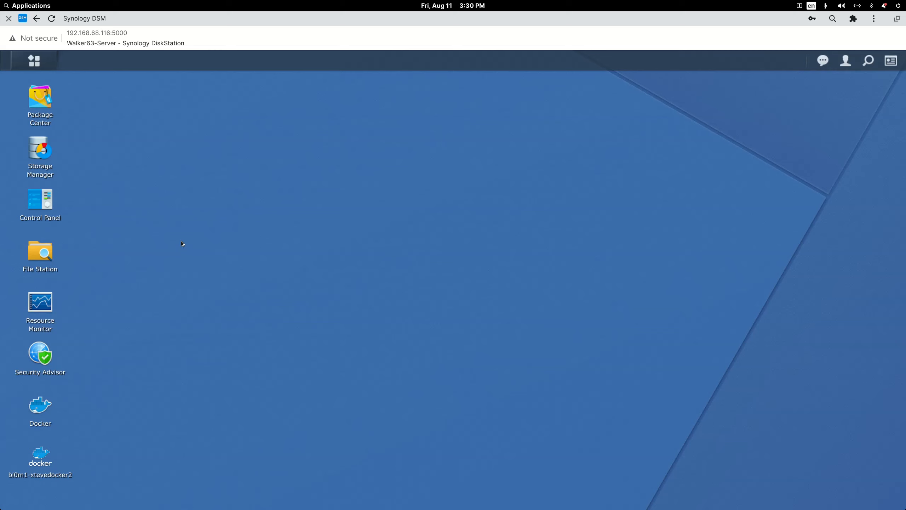
left_click(48, 250)
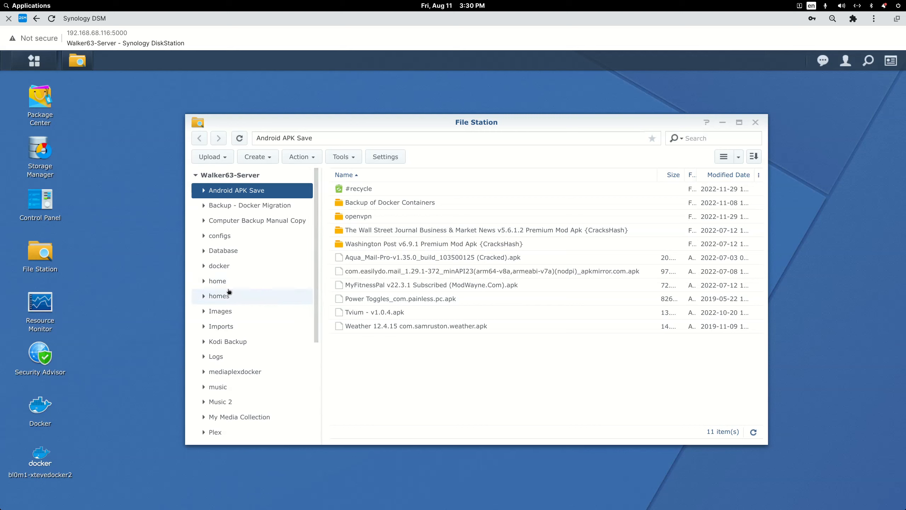
left_click(206, 267)
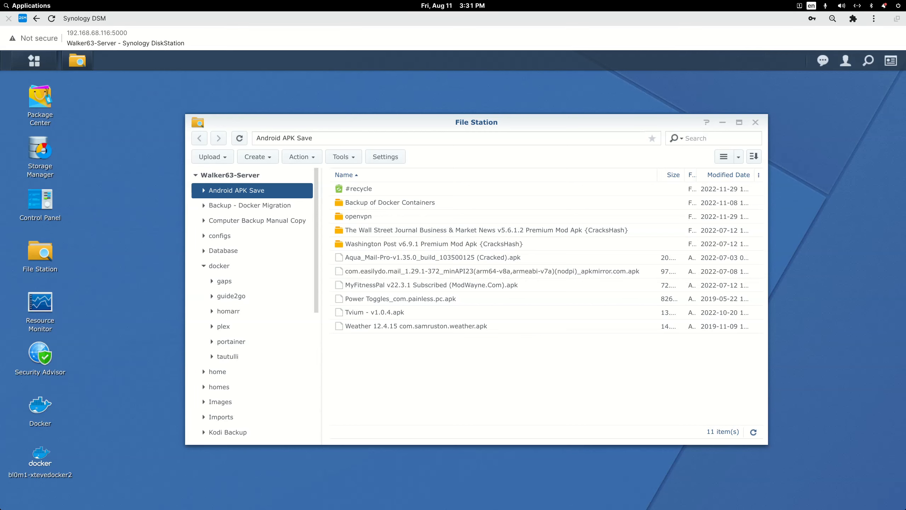
Switch to Portainer and examine the plex stack's media volume mapping, highlighting the /plexmediahere container path and the /volume1/mediaplexdocker host path
left_click_drag(905, 40, 433, 52)
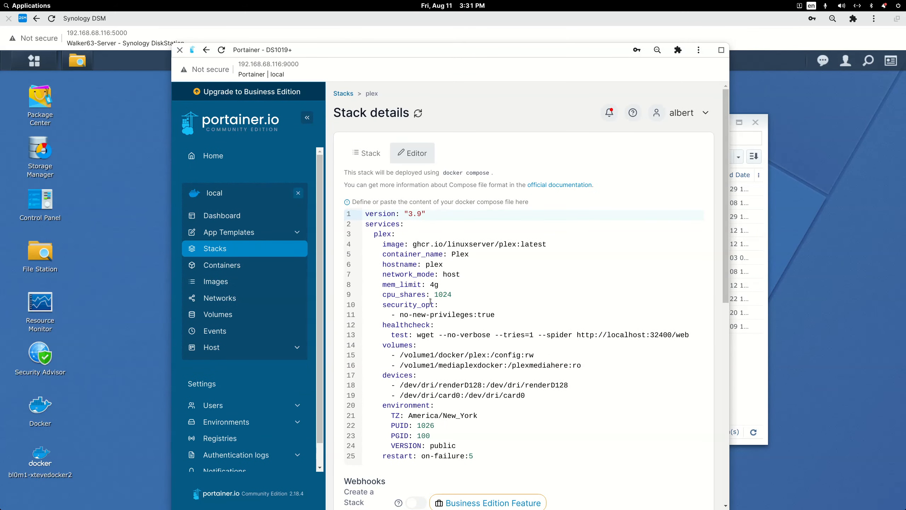
scroll(431, 300, "down", 3)
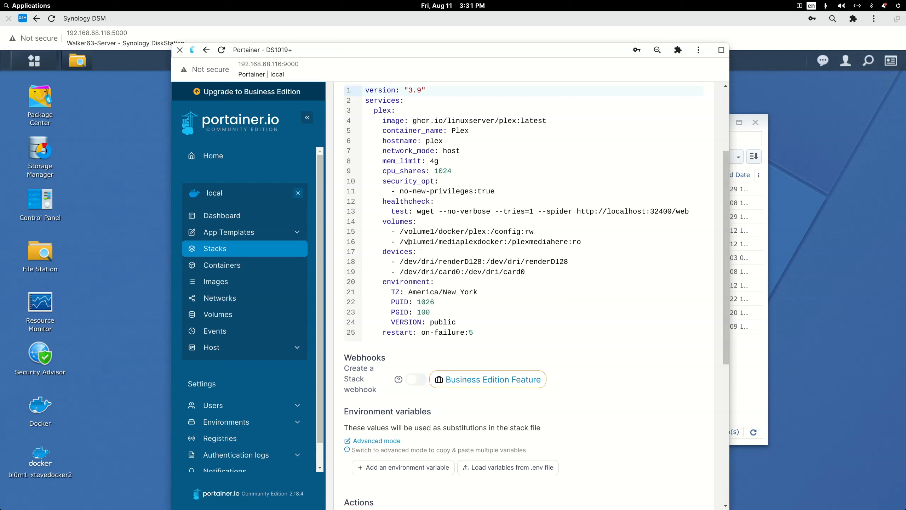
left_click_drag(405, 242, 573, 243)
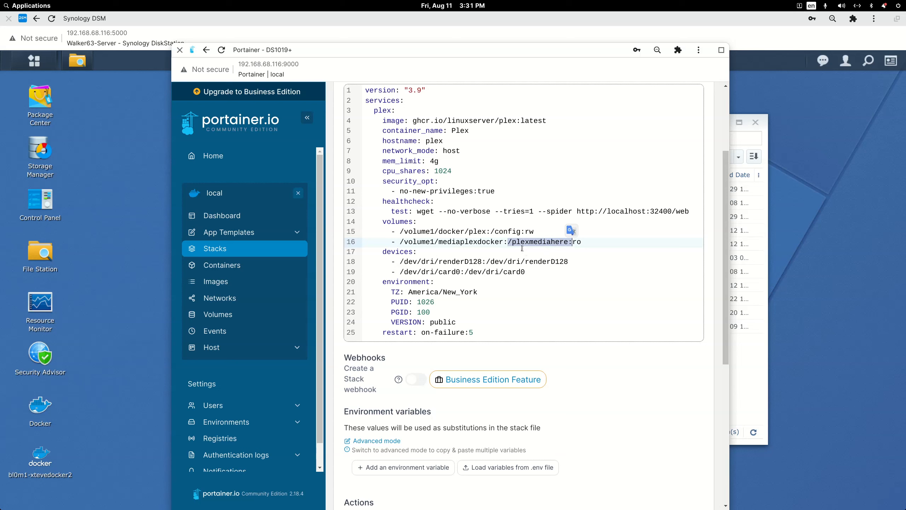
left_click_drag(504, 242, 396, 243)
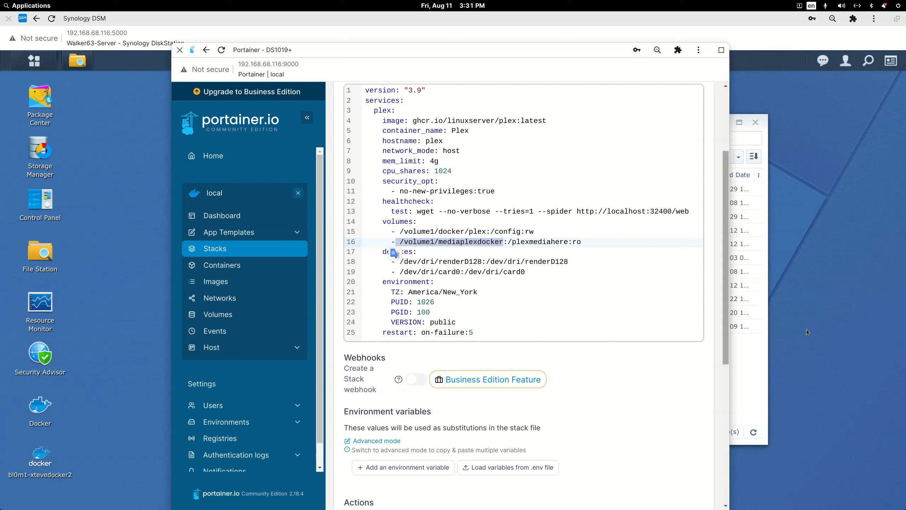
Move the DSM window out of the way, and stop the Plex container from its details in the maximized Portainer window
left_click(818, 331)
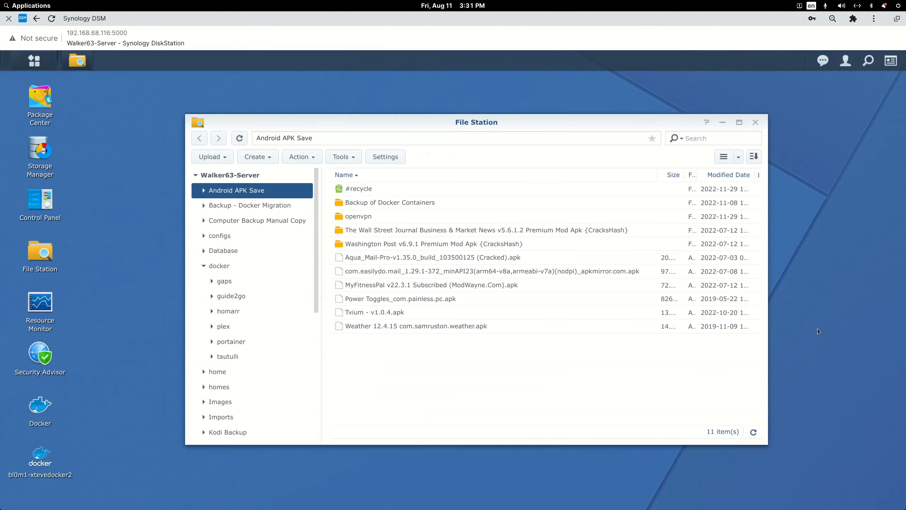
left_click_drag(405, 22, 885, 452)
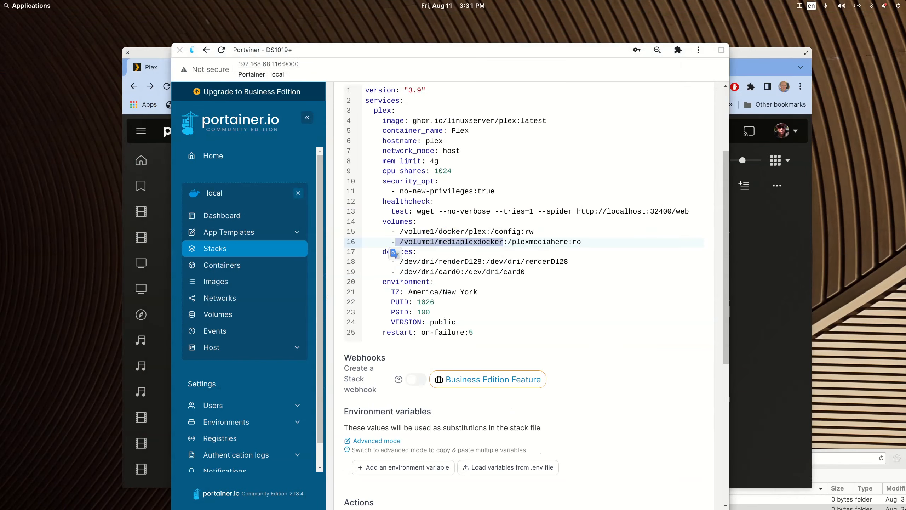
double_click(360, 49)
scroll(272, 110, "up", 4)
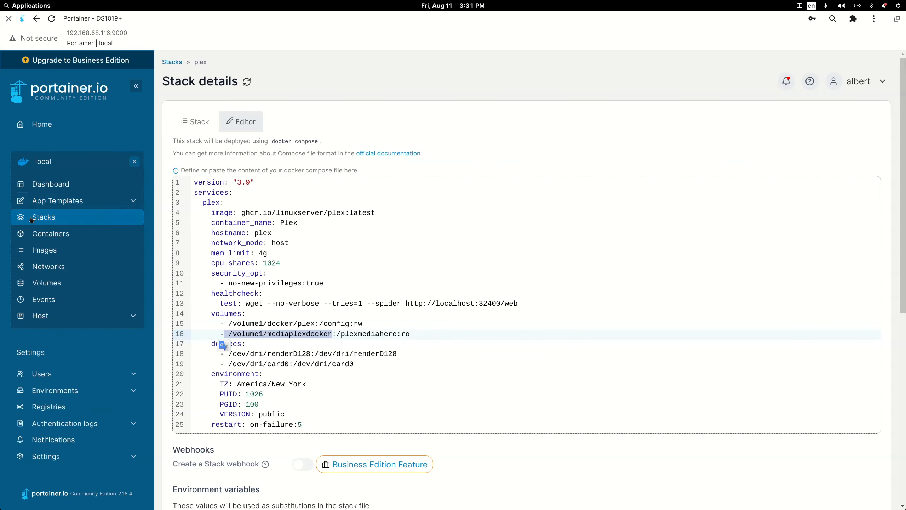
left_click(38, 236)
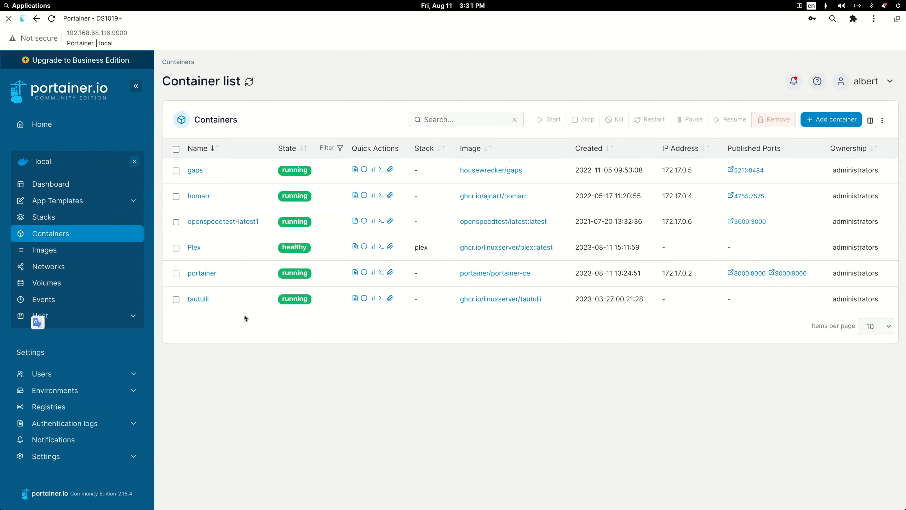
left_click(202, 273)
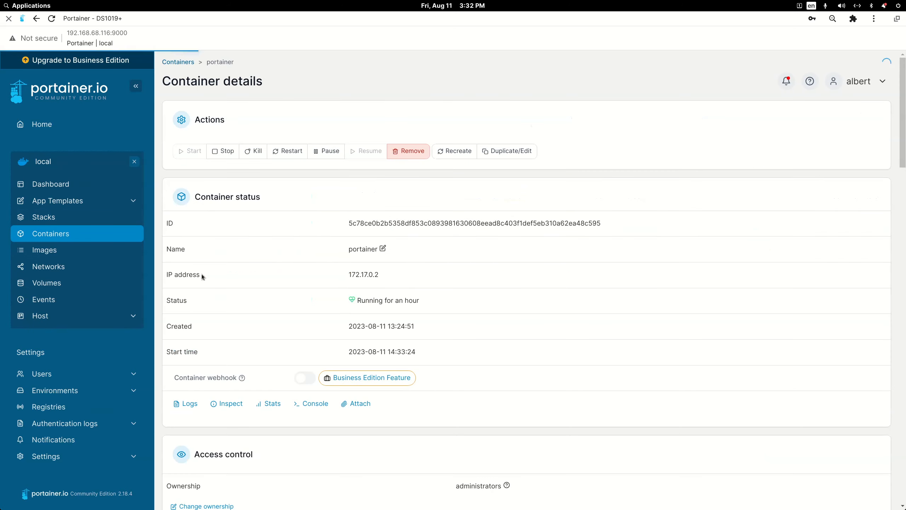
left_click(36, 18)
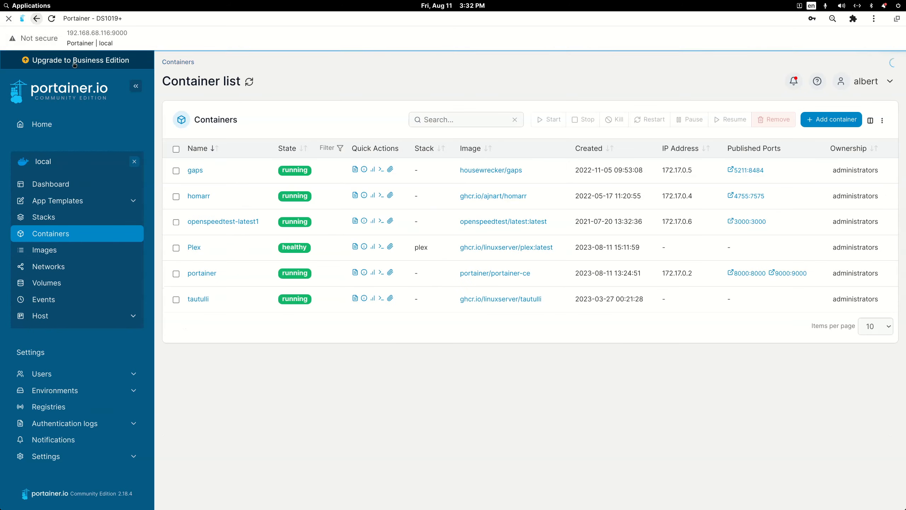
left_click(193, 248)
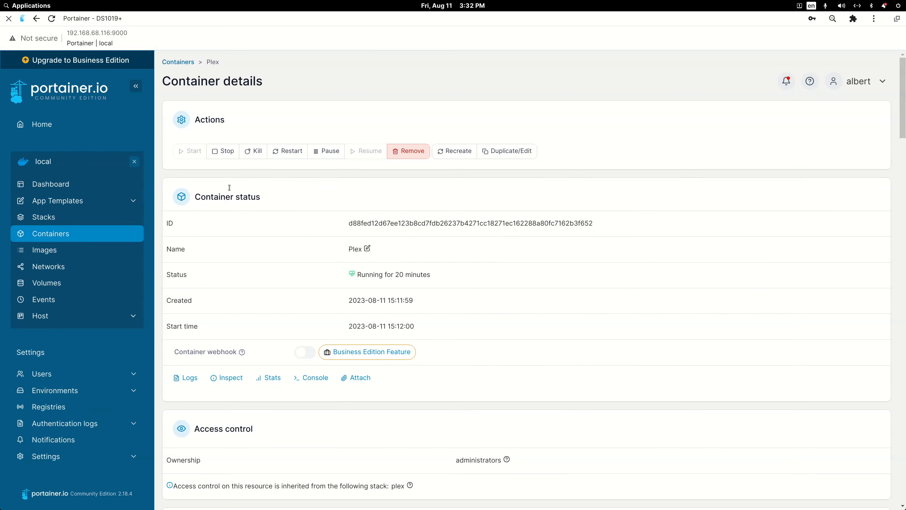
left_click(222, 152)
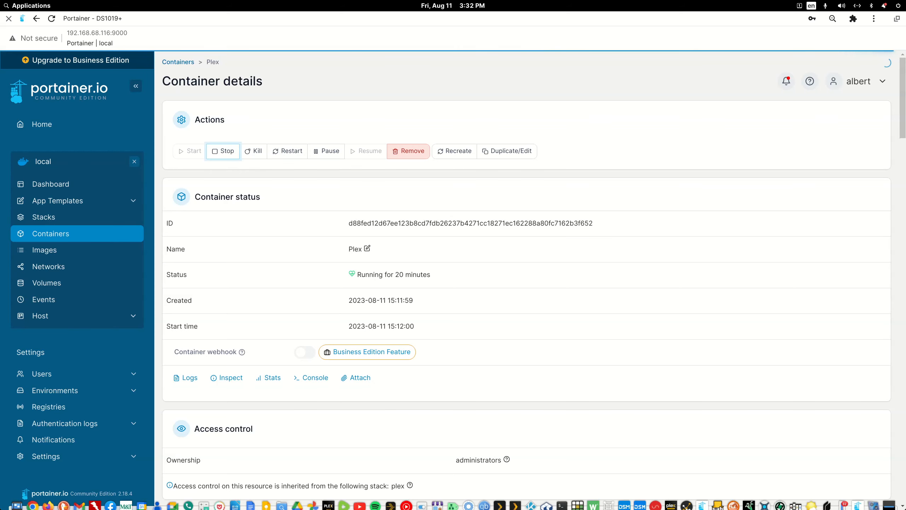
Check the DSM6.2Dock server's connection status in the Plex settings, and return to the Plex container's details in Portainer
double_click(636, 24)
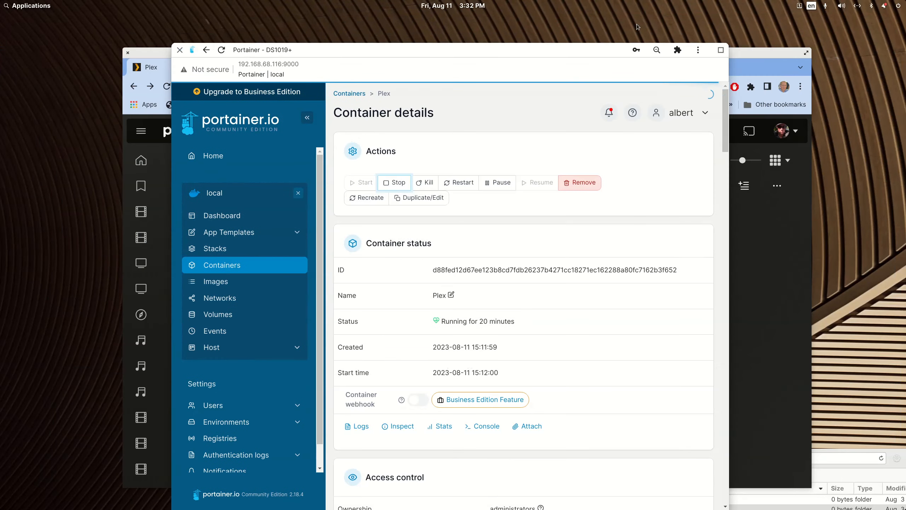
left_click(738, 54)
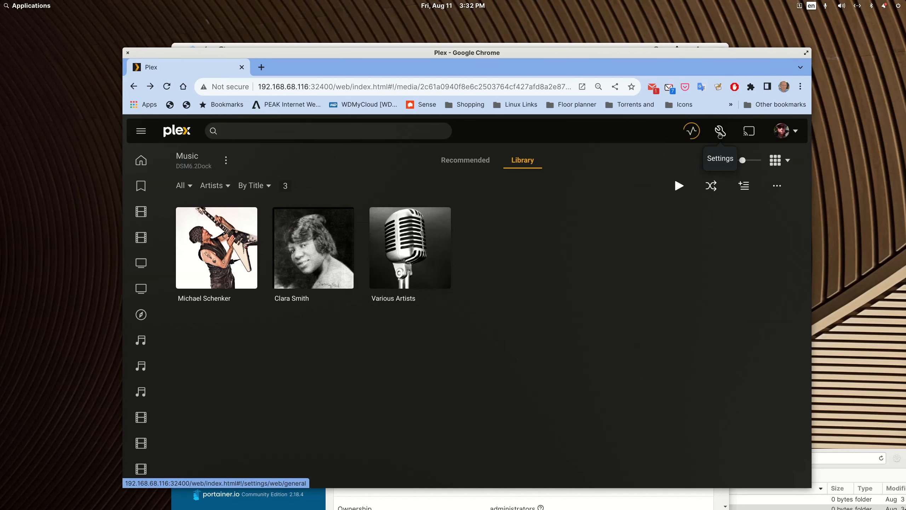
left_click(720, 132)
scroll(215, 288, "down", 3)
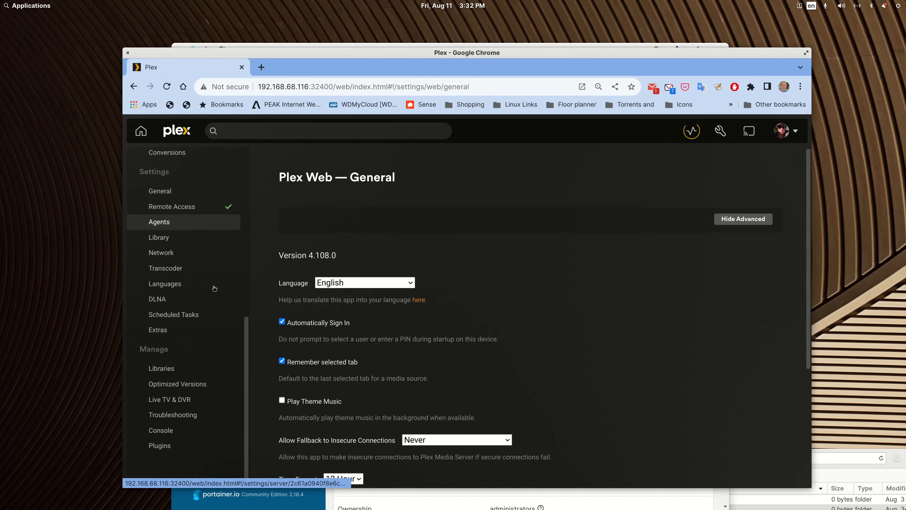
scroll(214, 289, "up", 7)
scroll(215, 289, "down", 5)
scroll(215, 288, "up", 5)
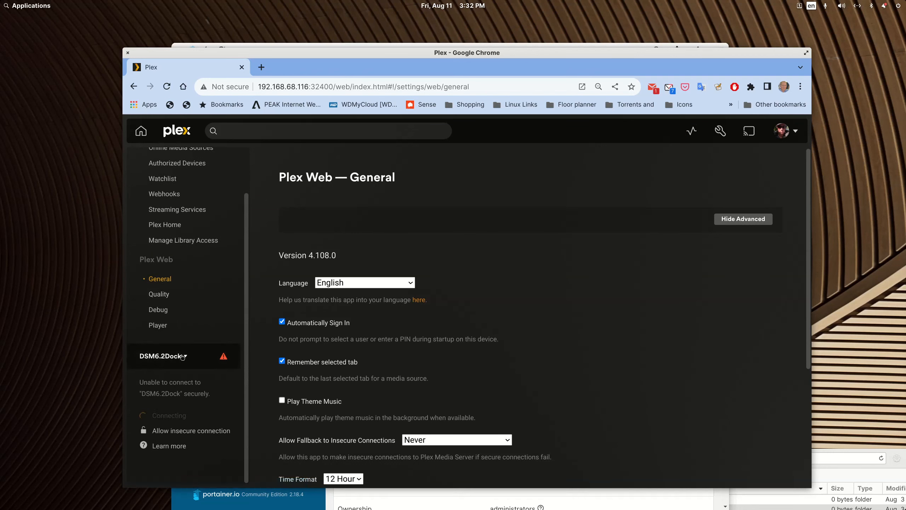
left_click(182, 357)
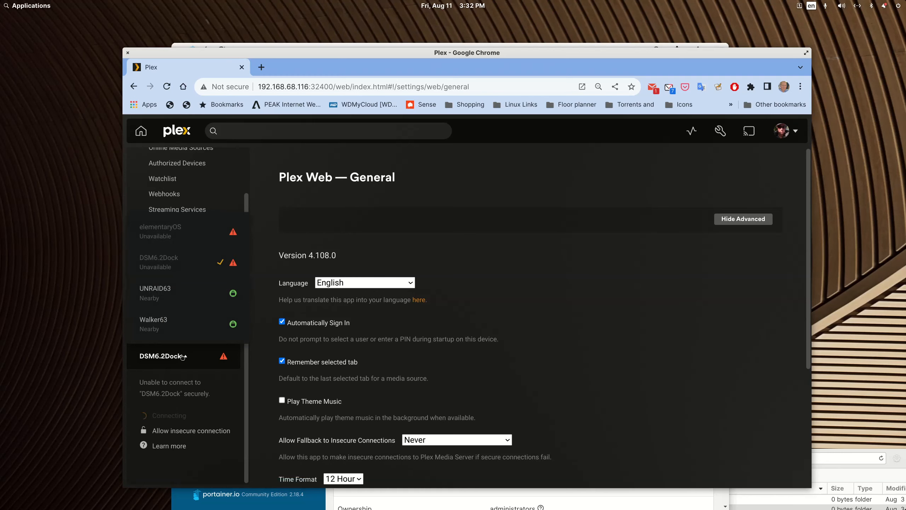
left_click(182, 357)
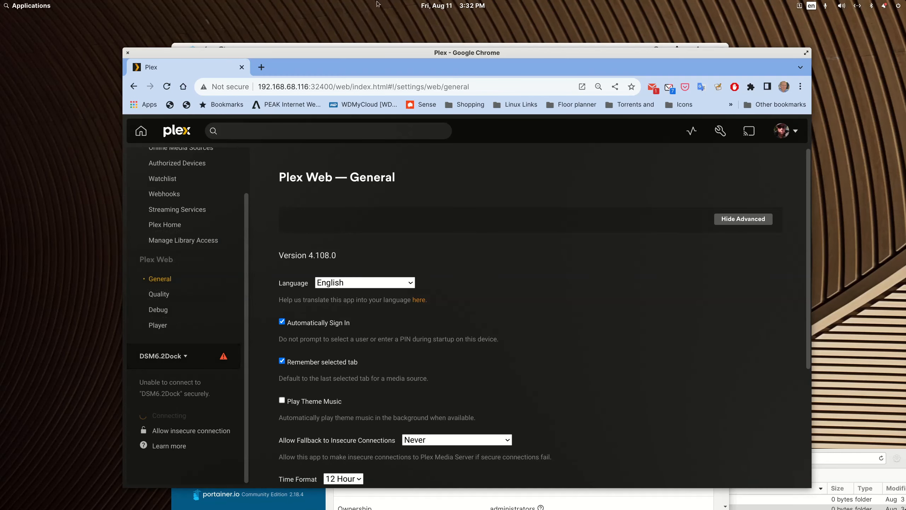
left_click_drag(365, 51, 354, 78)
double_click(366, 49)
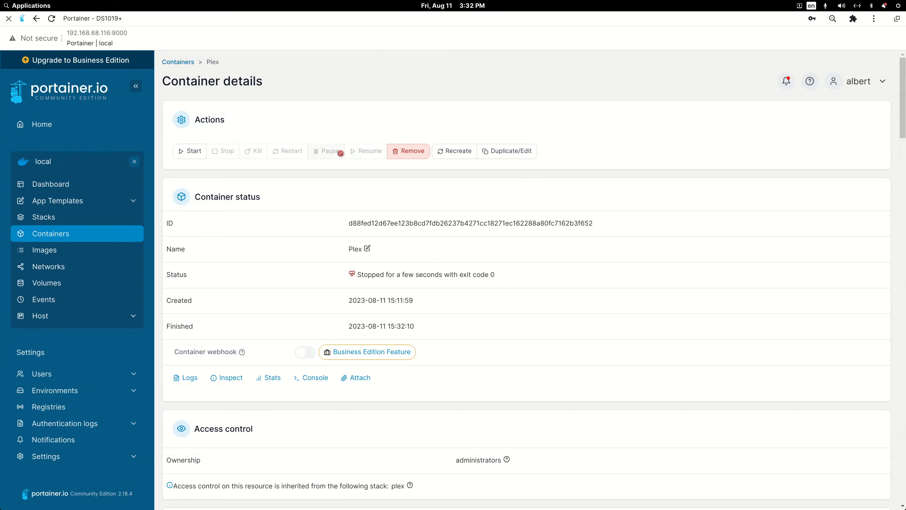
Recreate the Plex container with Re-pull image enabled, and reload the container list to check its state
left_click(456, 154)
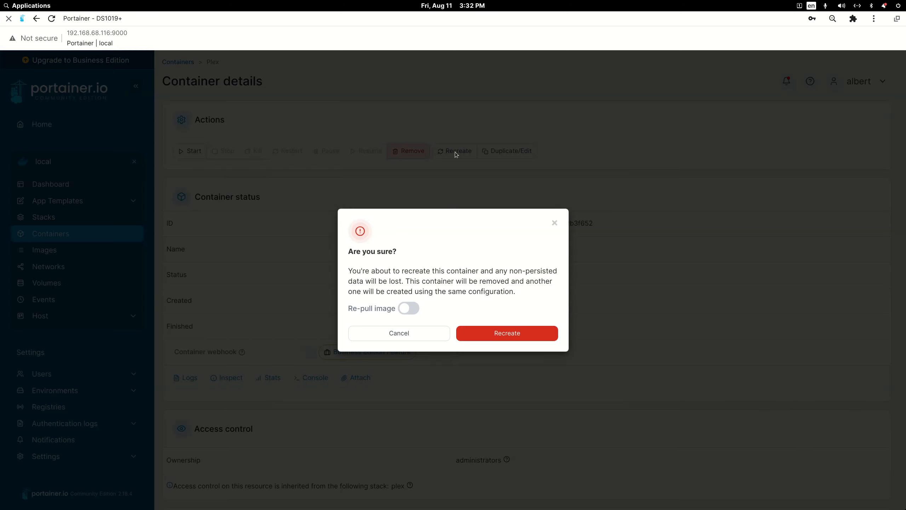
left_click(414, 308)
left_click(500, 338)
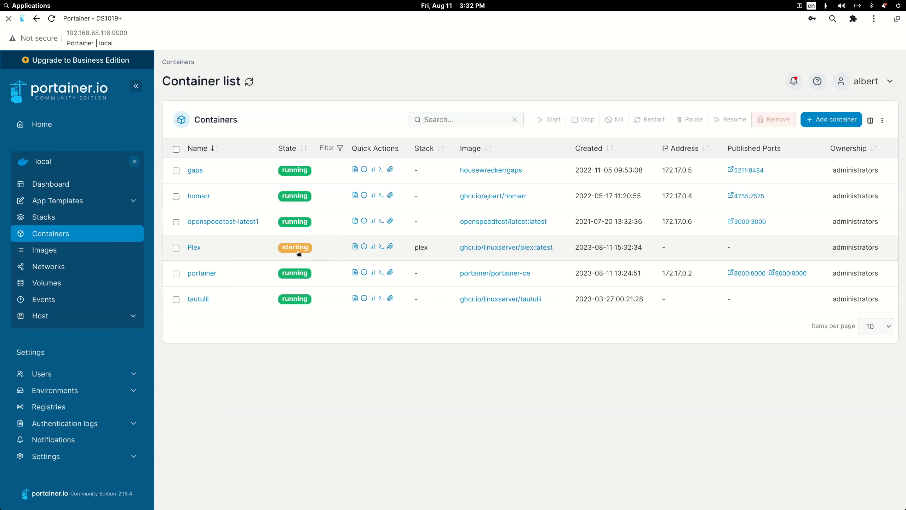
left_click(52, 20)
mouse_move(293, 253)
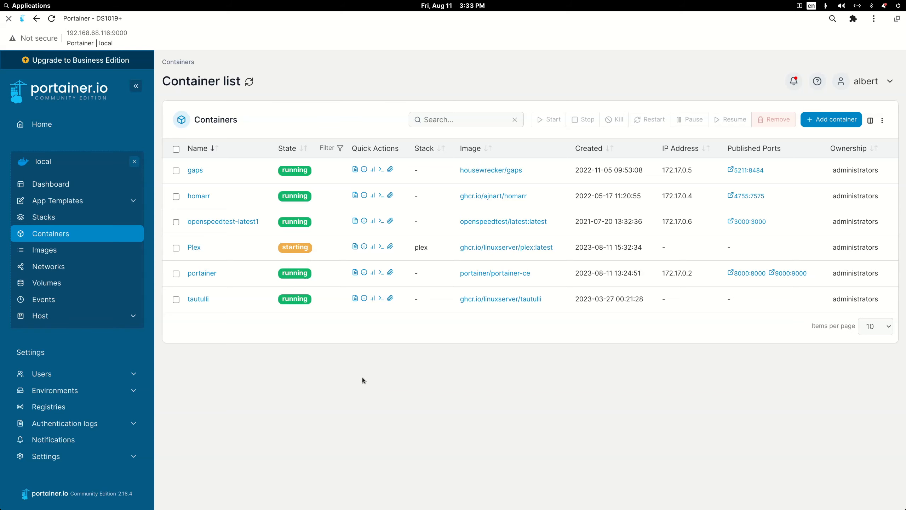
left_click(52, 18)
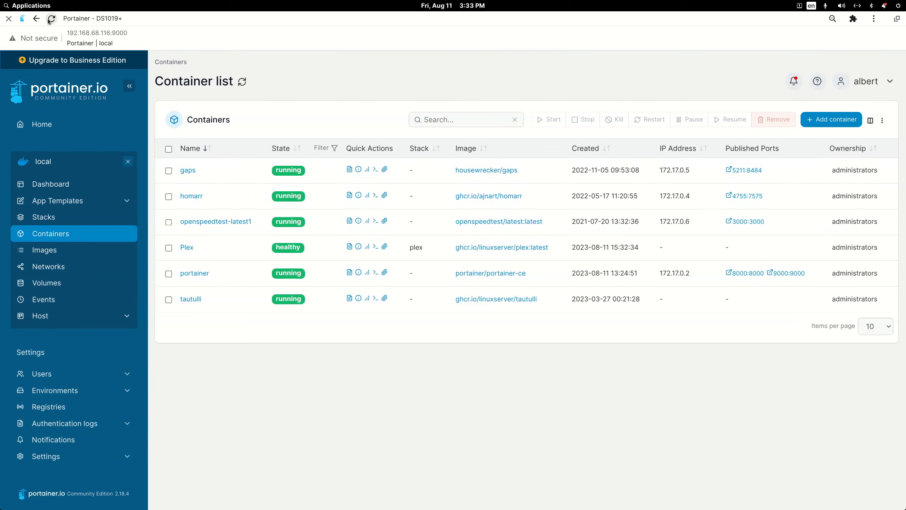
Move the Portainer window aside, maximize the Plex window, and check the DSM6.2Dock server's connection status in the settings
left_click_drag(286, 18, 291, 51)
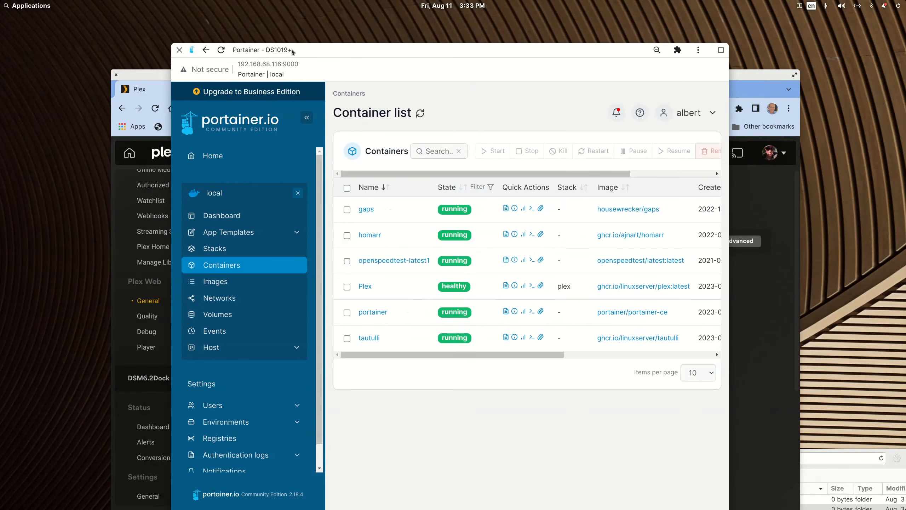
left_click_drag(412, 53, 905, 226)
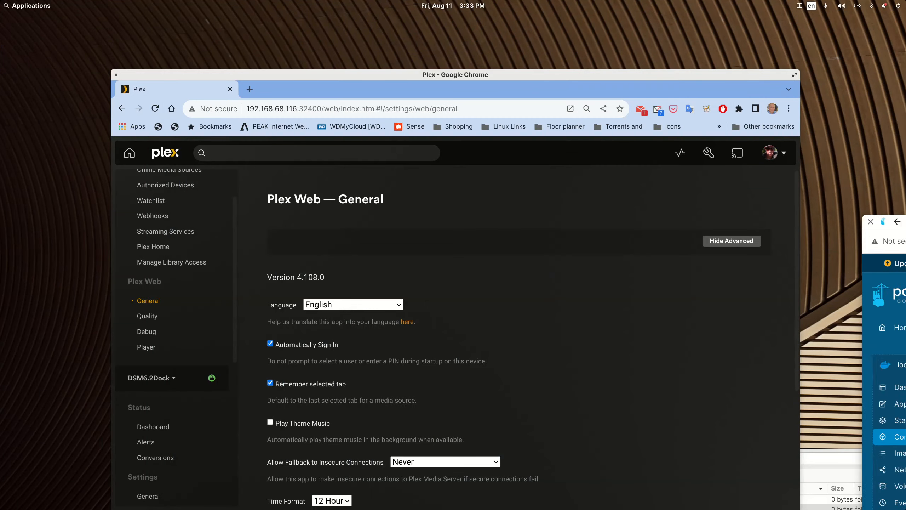
double_click(476, 75)
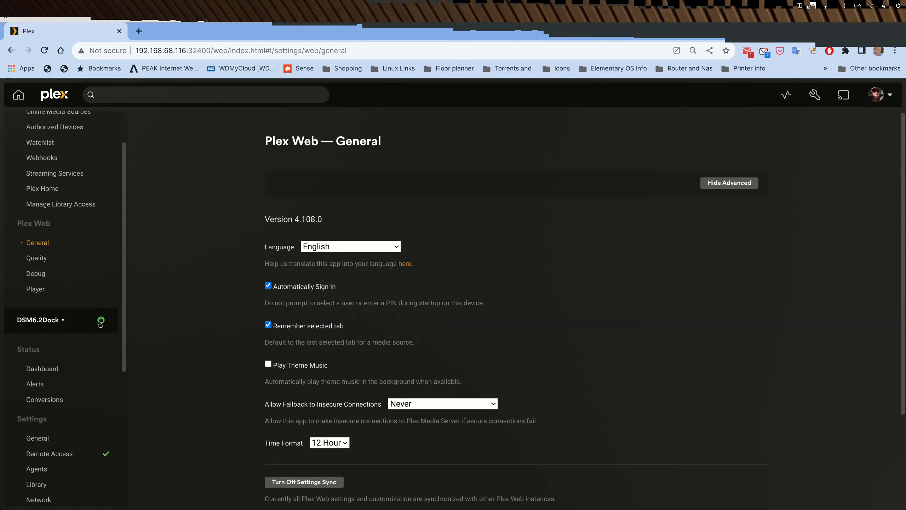
scroll(100, 323, "up", 2)
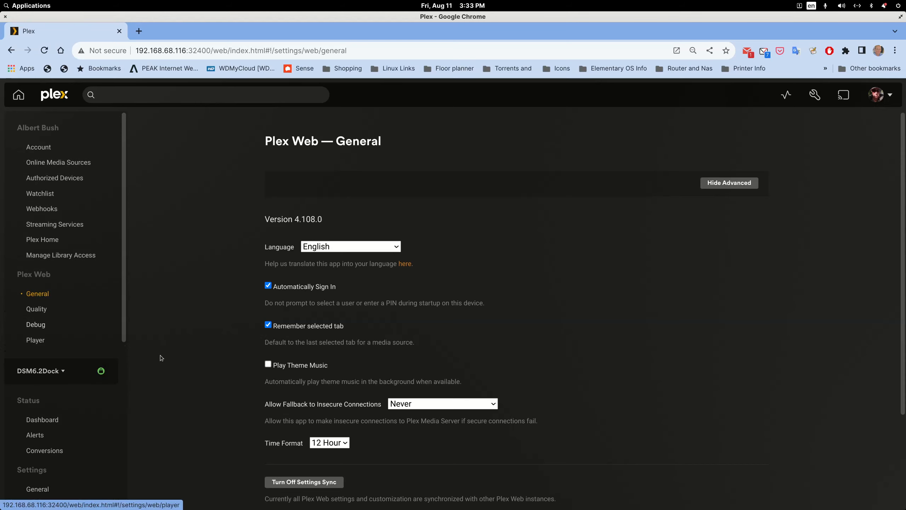
Restore the Plex window to its smaller size, and switch to the Unraid window and maximize it
mouse_move(502, 504)
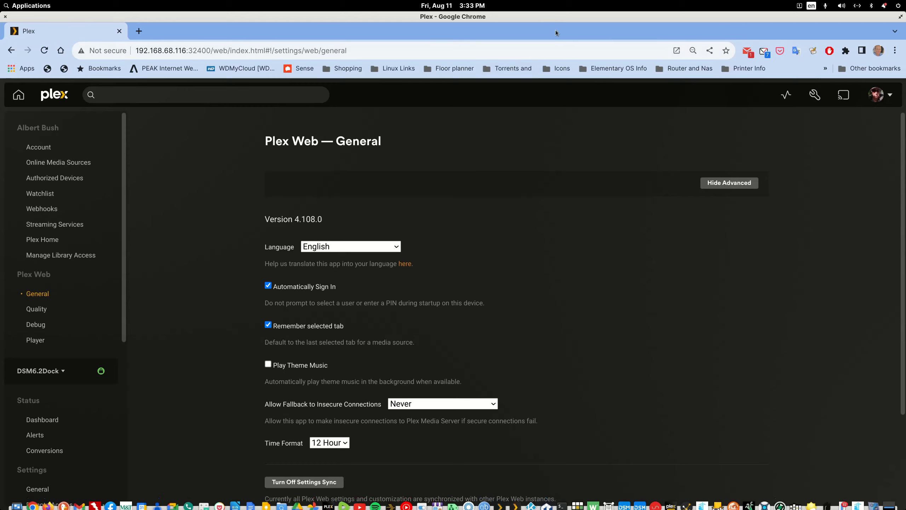
double_click(562, 18)
left_click_drag(548, 71, 553, 27)
left_click(655, 502)
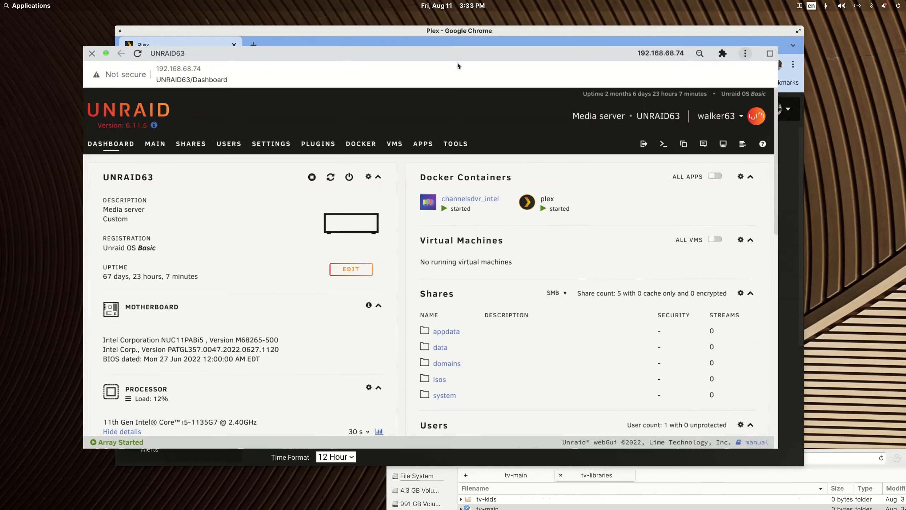
double_click(457, 62)
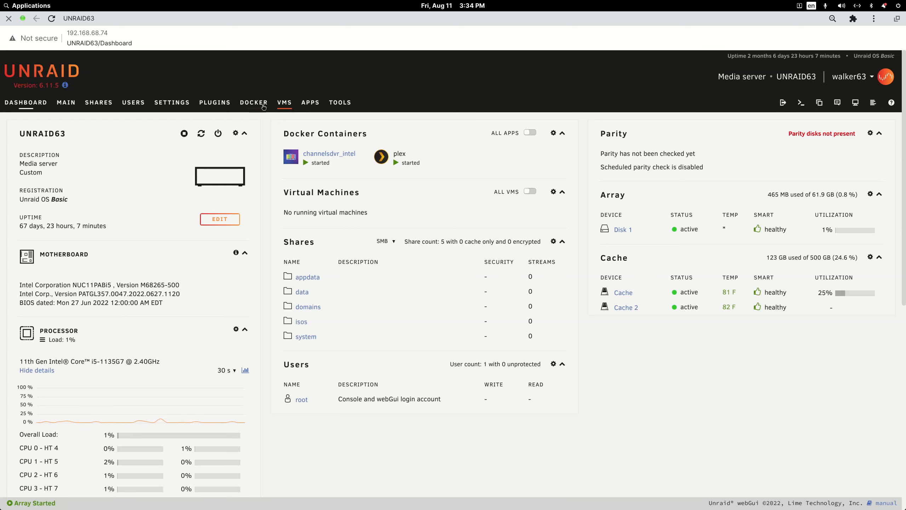
Apply the available update to the channelsdvr_intel Docker container on the Unraid server
left_click(260, 104)
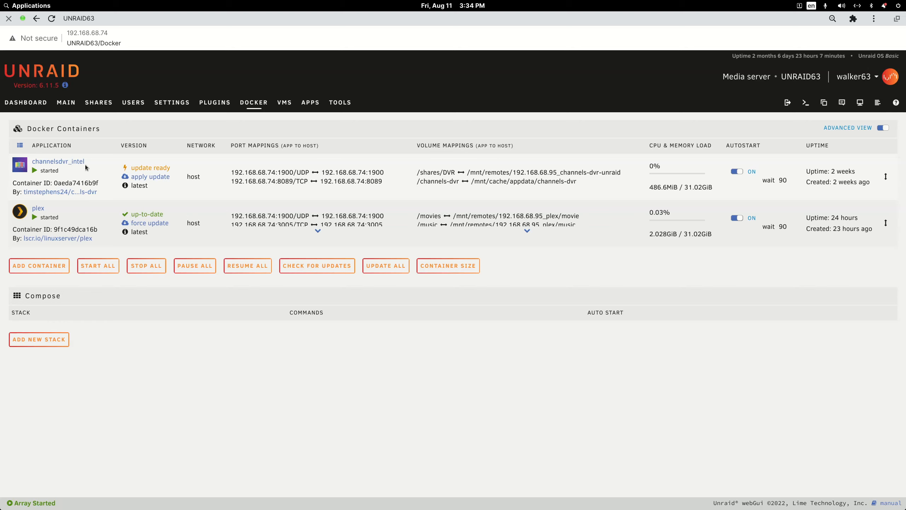
left_click(157, 177)
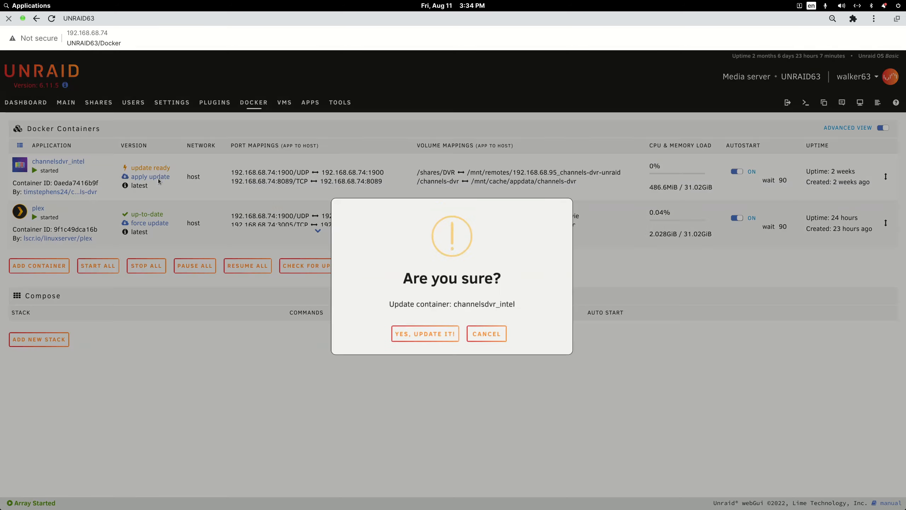
left_click(429, 337)
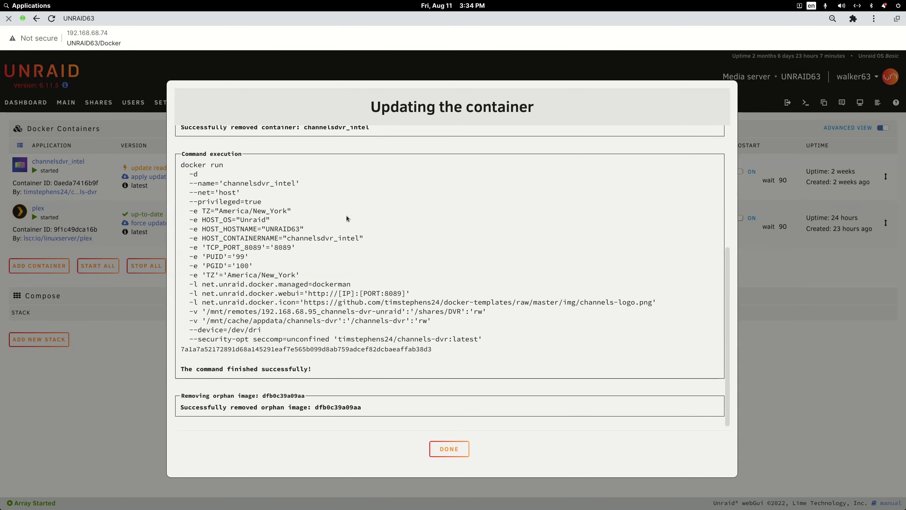
left_click(449, 449)
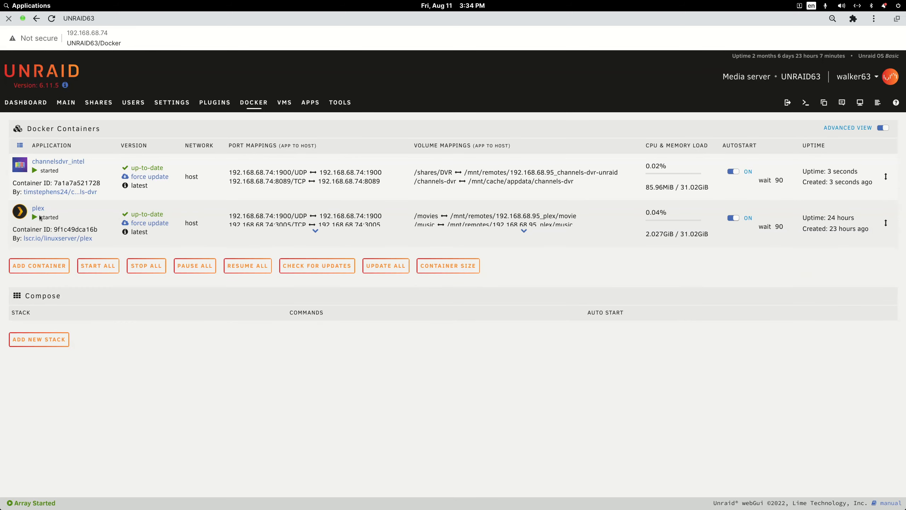
Open the Unraid plex container for editing in advanced view and expand its additional settings
left_click(22, 212)
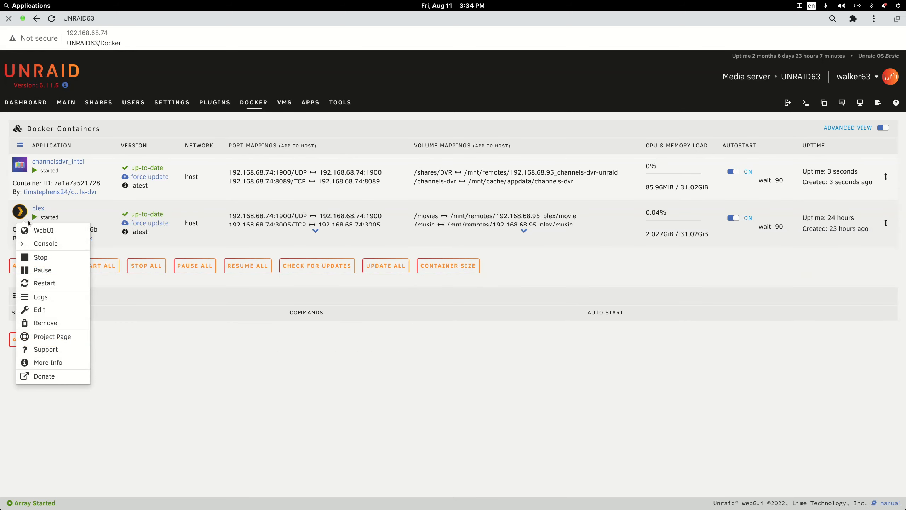
left_click(46, 311)
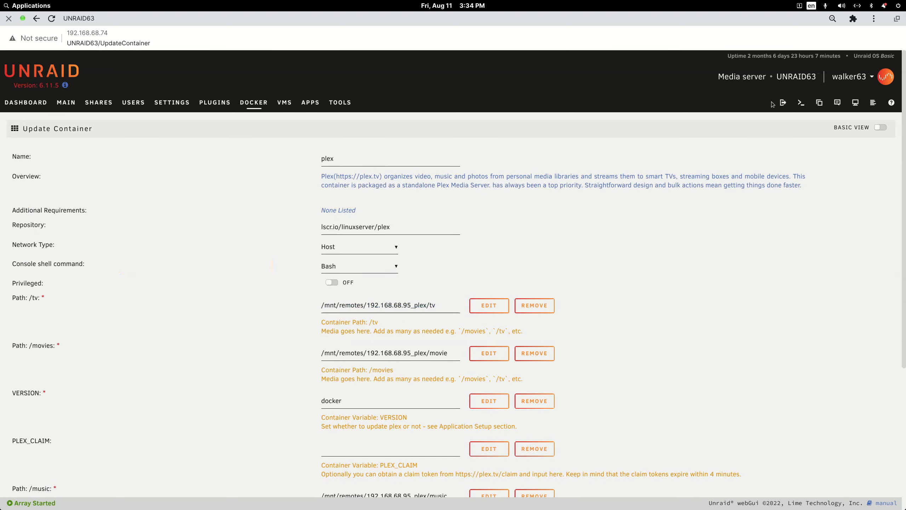
left_click(880, 129)
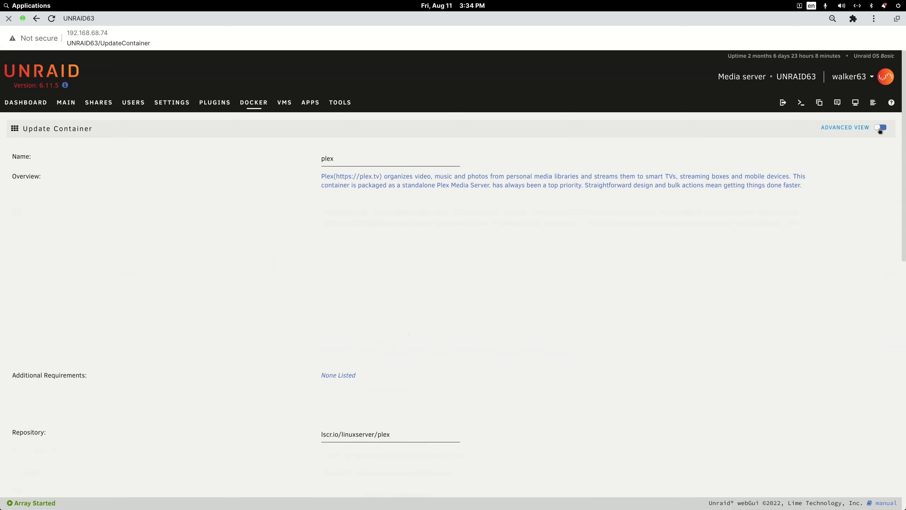
scroll(542, 225, "down", 4)
scroll(538, 235, "down", 5)
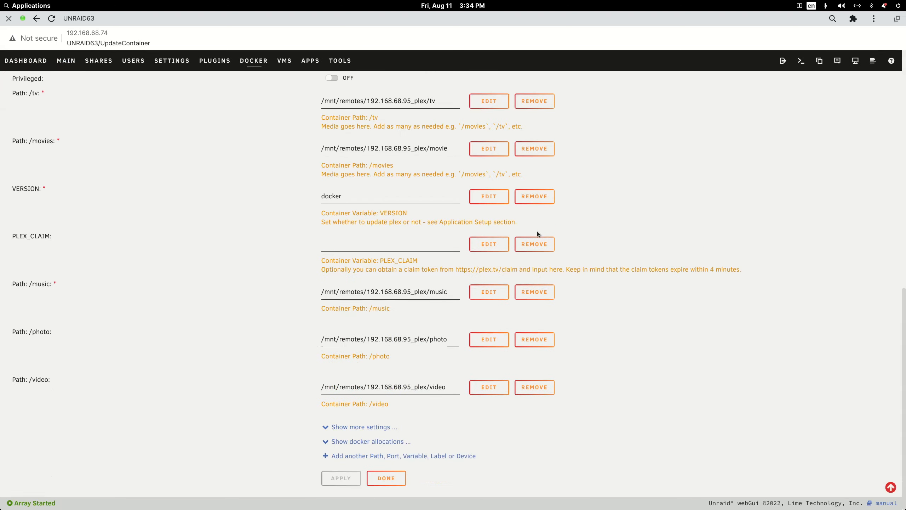
left_click(363, 428)
scroll(536, 266, "up", 6)
scroll(536, 265, "down", 5)
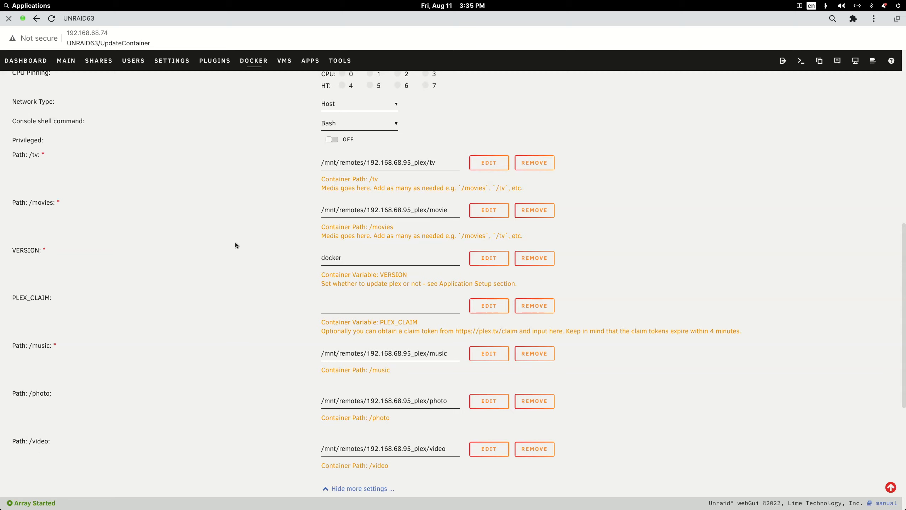
Examine the plex container's Extra Parameters, highlighting the options after --device=/dev/dri through --no-healthcheck
scroll(236, 245, "up", 6)
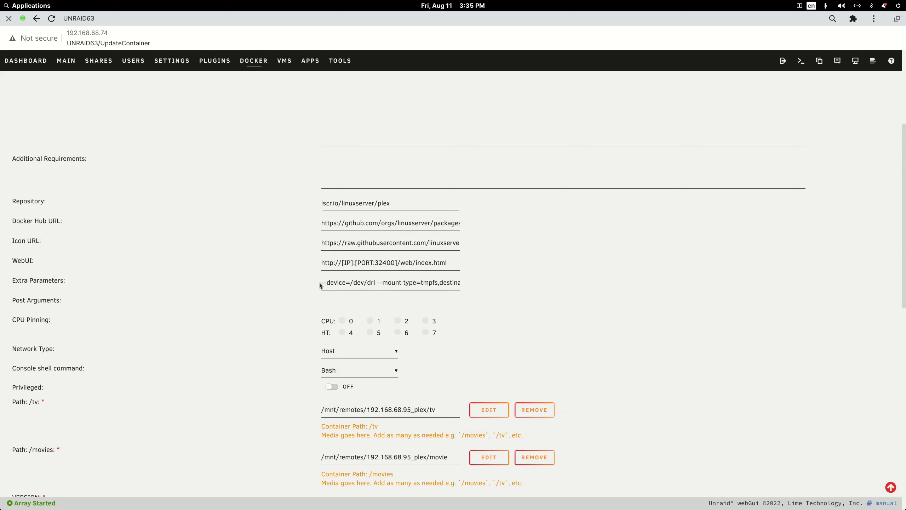
left_click_drag(321, 284, 285, 268)
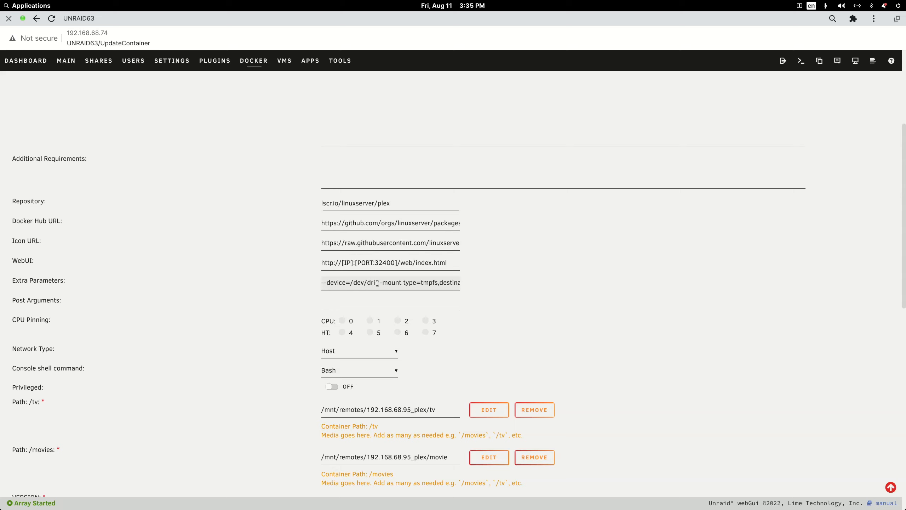
left_click_drag(377, 282, 470, 283)
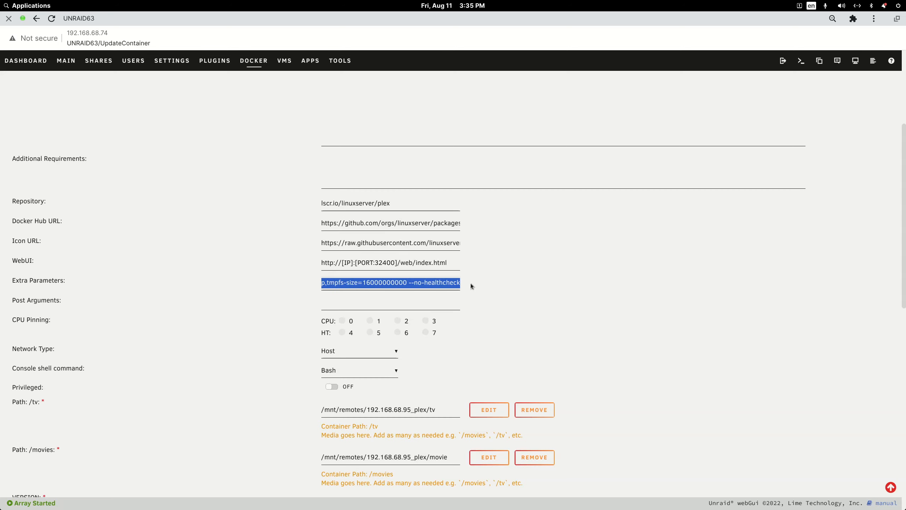
left_click(478, 280)
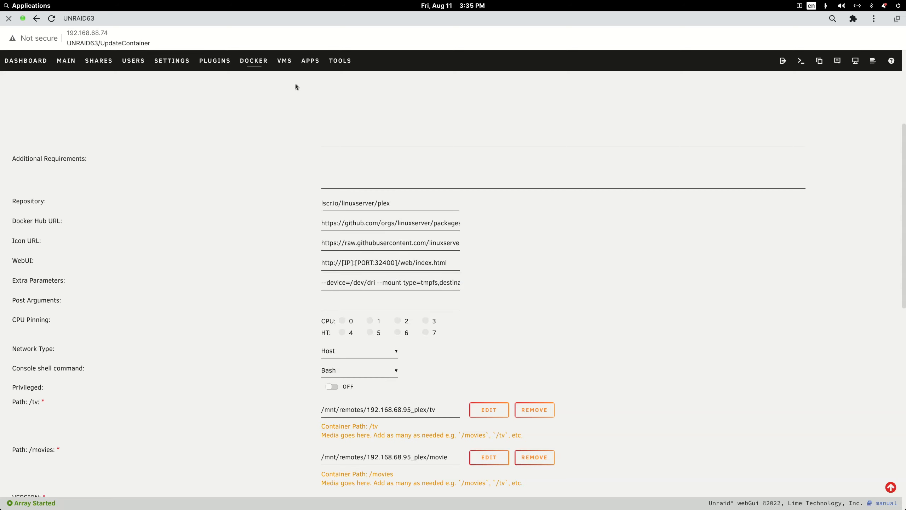
List Unraid's installed apps and review the GPU Statistics and Intel-GPU-TOP plugins
left_click(307, 64)
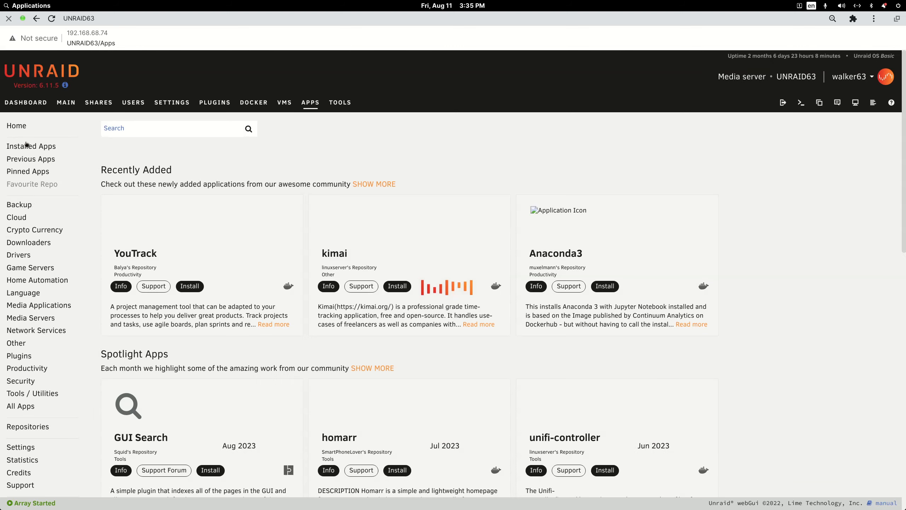
scroll(307, 201, "down", 3)
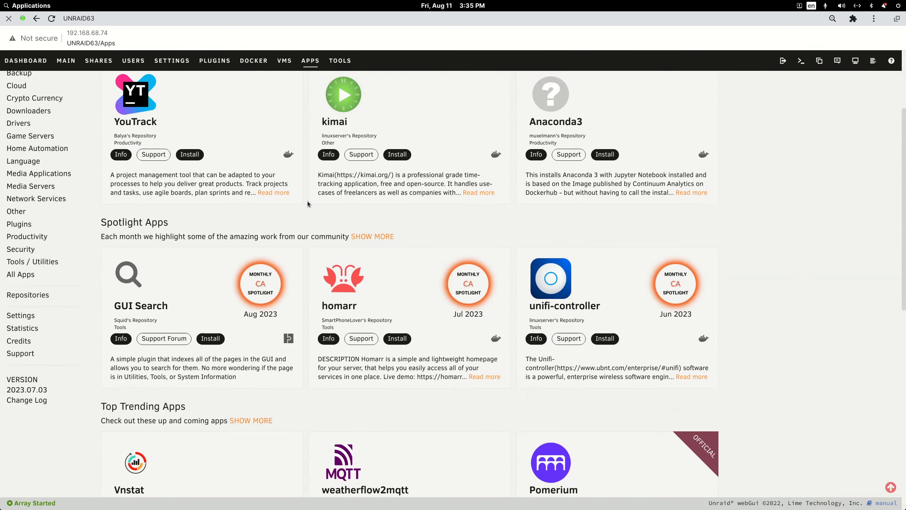
scroll(307, 201, "up", 5)
left_click(9, 145)
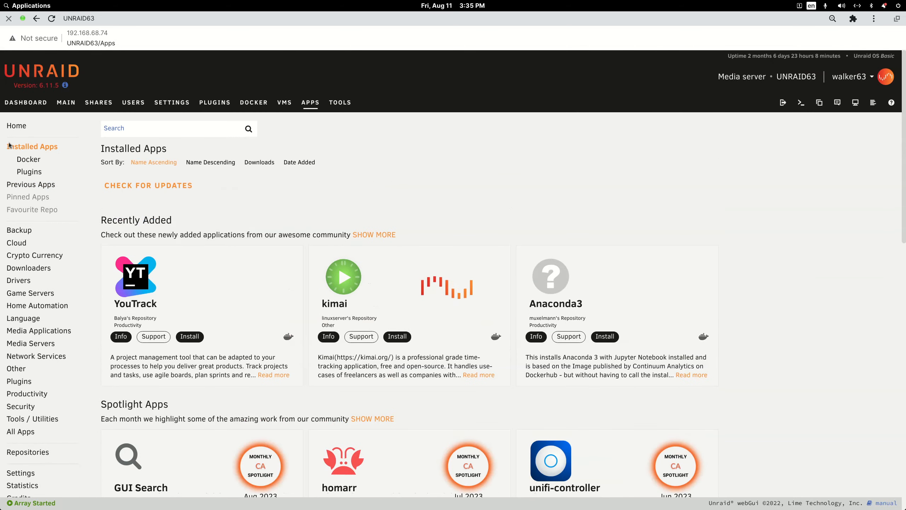
scroll(250, 216, "down", 3)
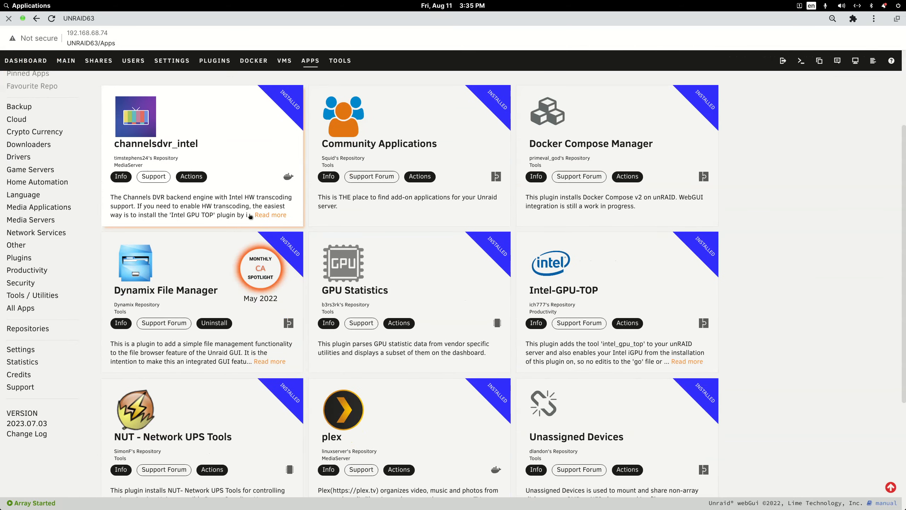
scroll(251, 216, "down", 2)
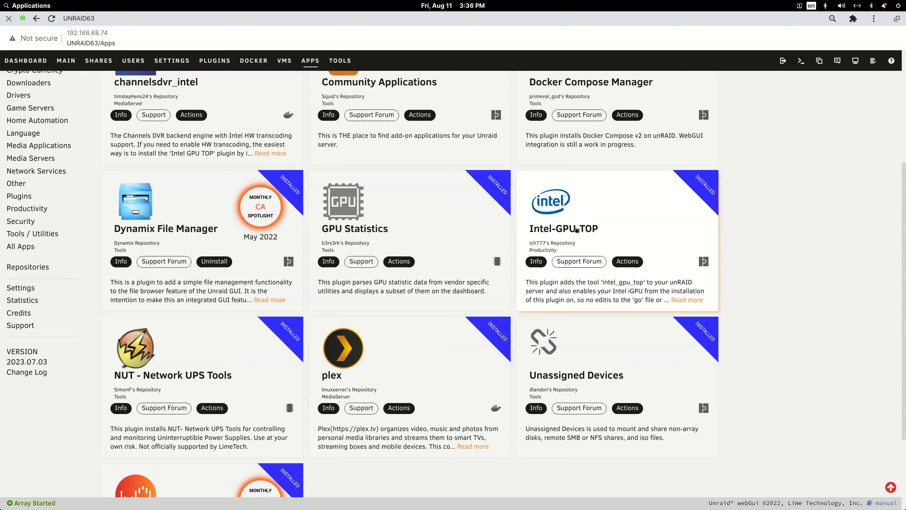
scroll(577, 229, "up", 6)
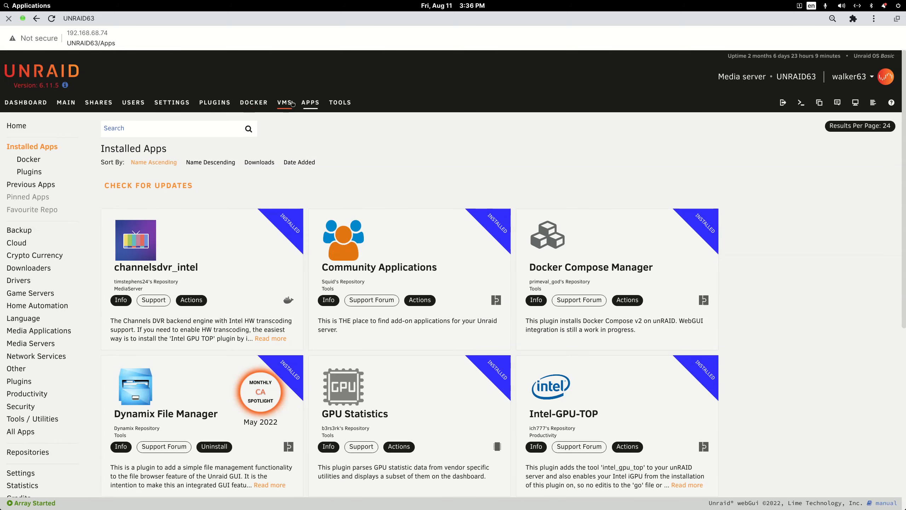
Open Unraid's GPU Statistics settings, view the available GPU vendor options, and return to the settings overview
left_click(180, 104)
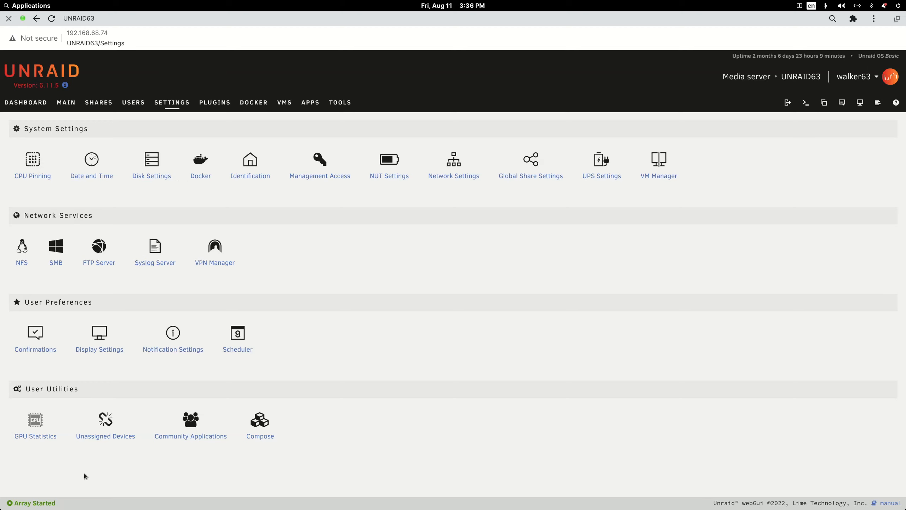
left_click(36, 421)
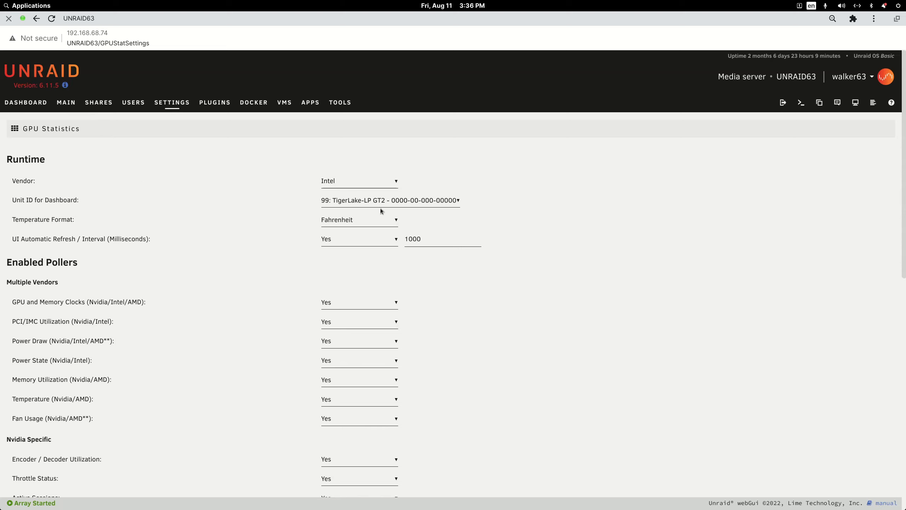
left_click(388, 183)
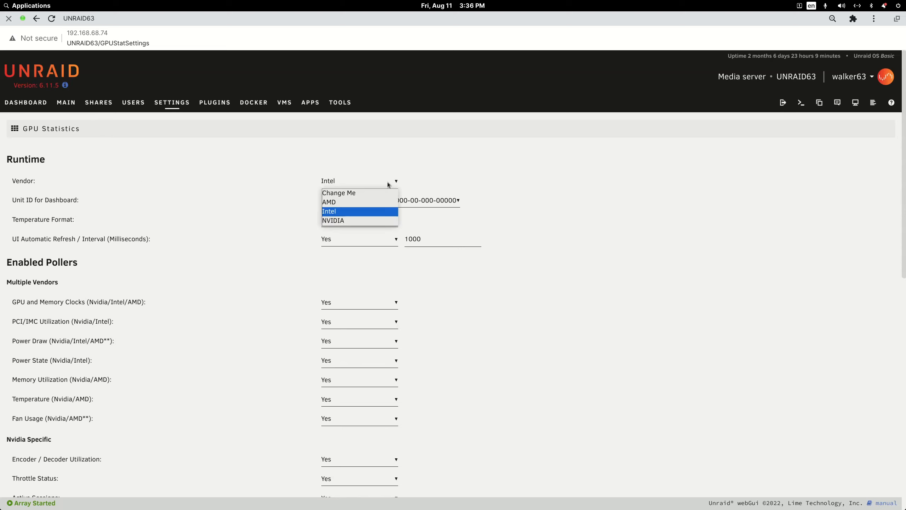
left_click(388, 182)
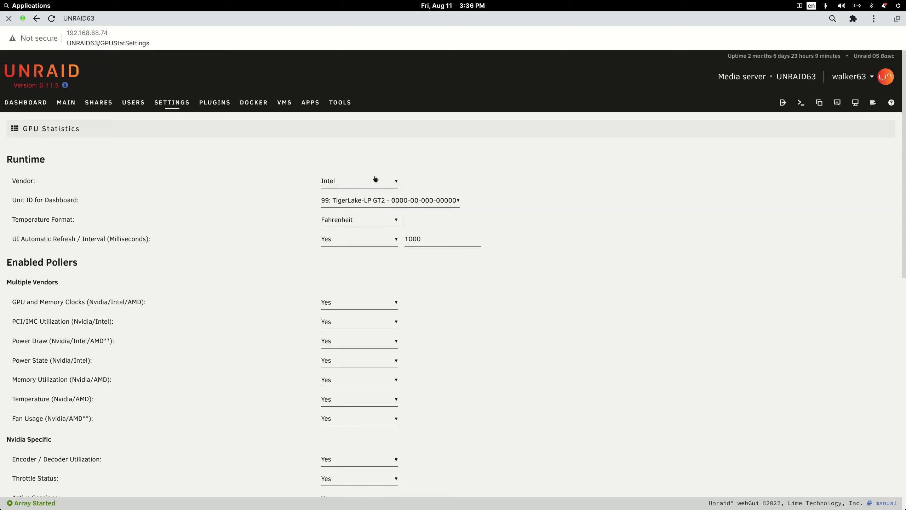
left_click(367, 178)
left_click(367, 178)
left_click(36, 18)
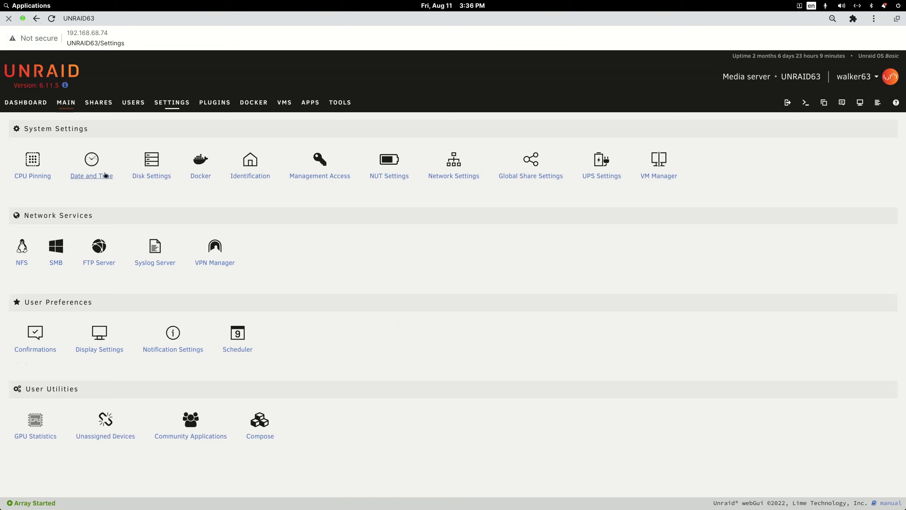
View Unraid's Docker settings and Display Settings pages, and return to the Apps page
left_click(203, 162)
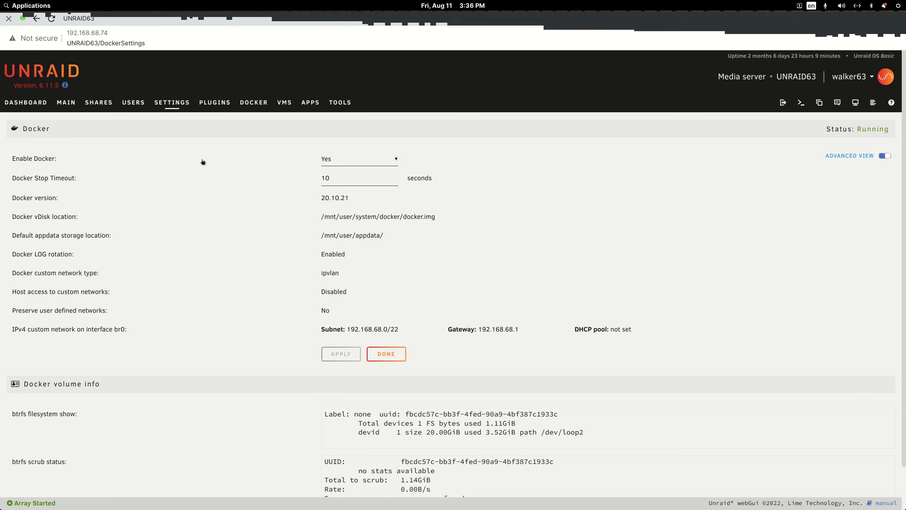
left_click(37, 19)
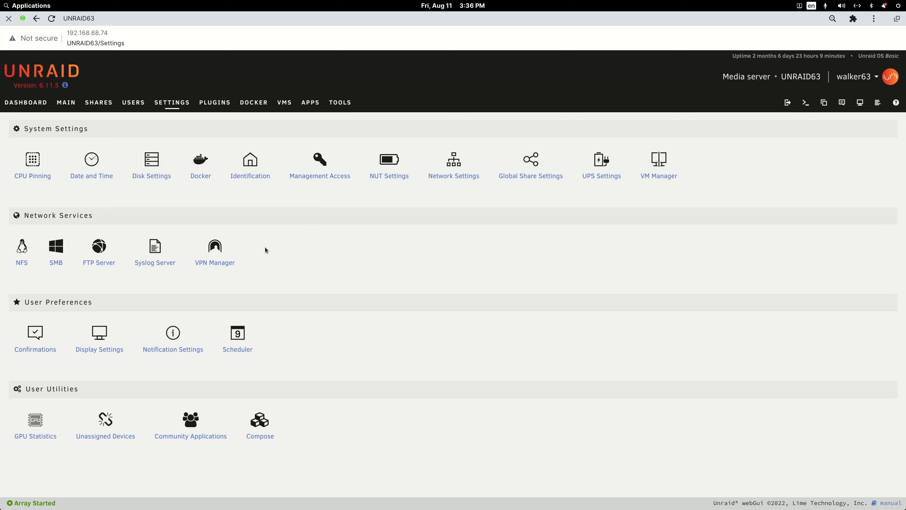
left_click(100, 329)
left_click(33, 19)
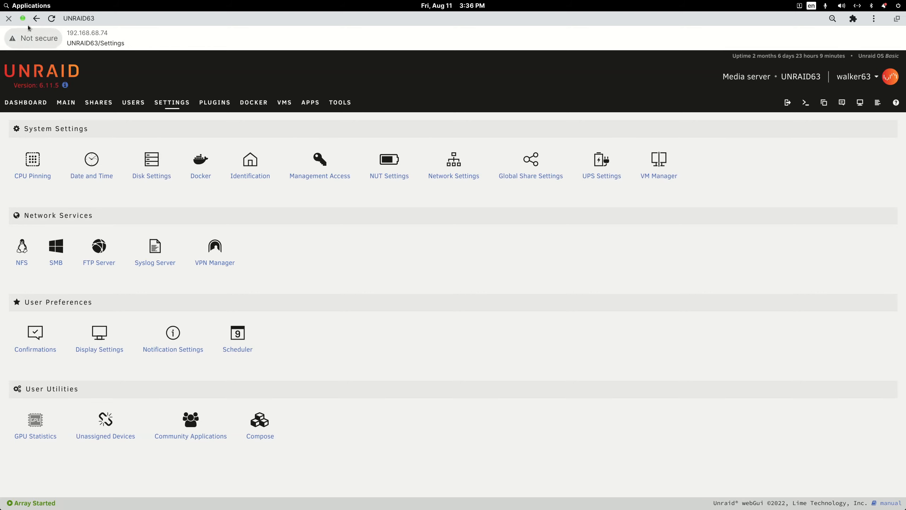
left_click(36, 20)
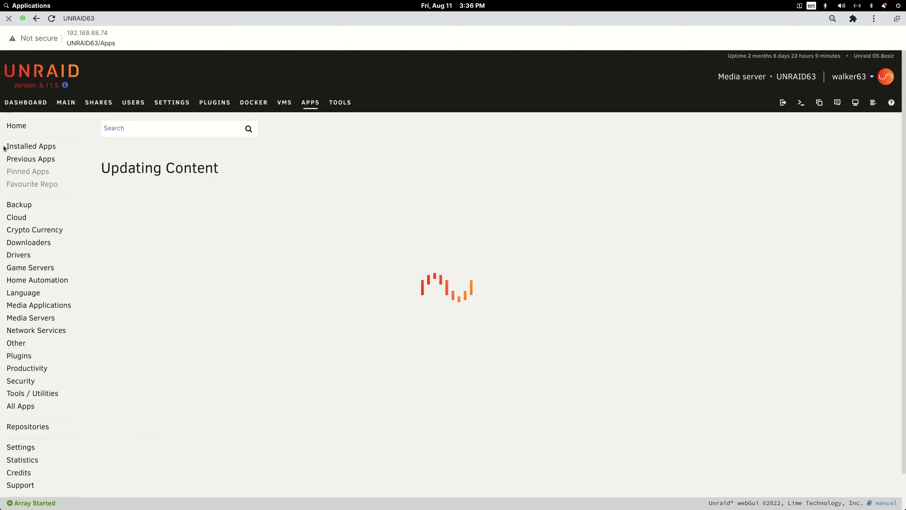
Review the storage devices overview, open the plex Docker container for editing, and expand its additional settings
left_click(60, 104)
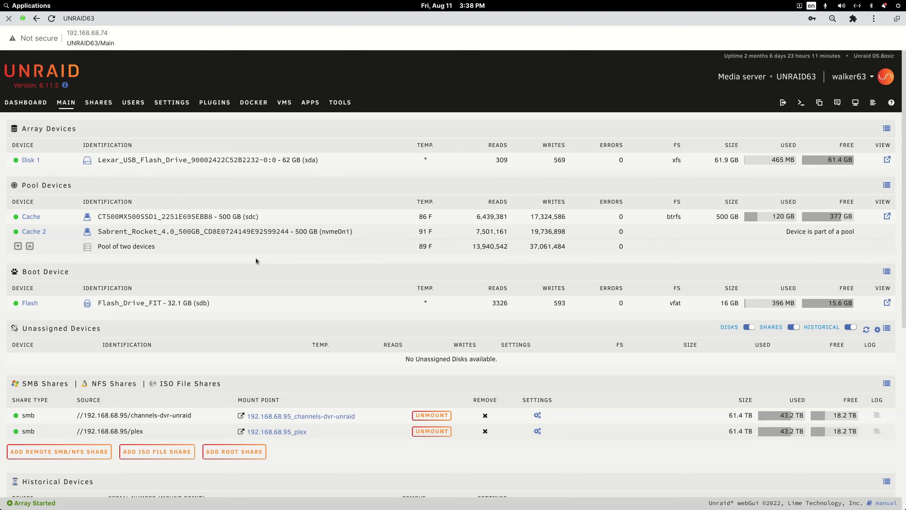
left_click(254, 104)
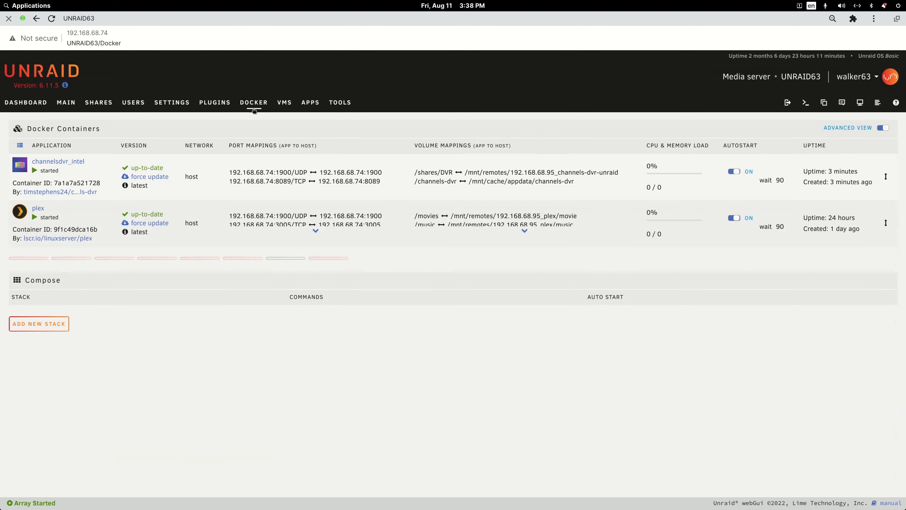
left_click(20, 214)
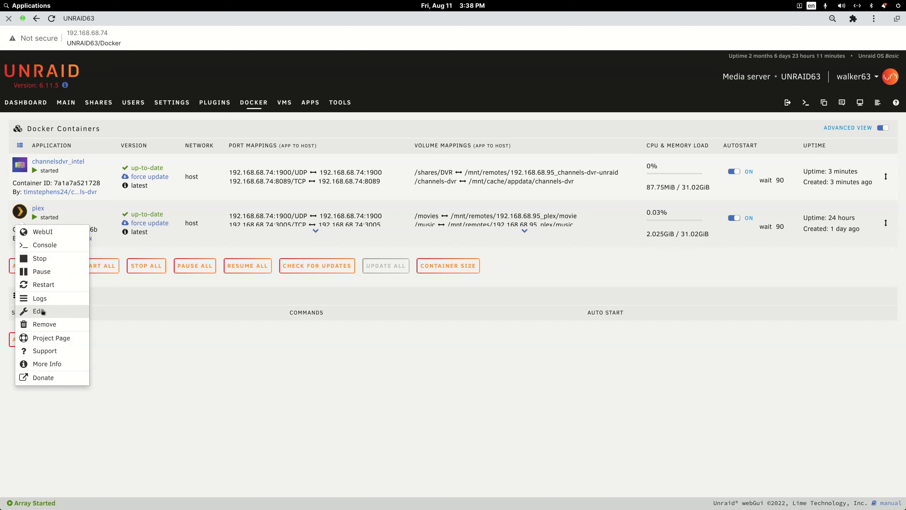
left_click(42, 312)
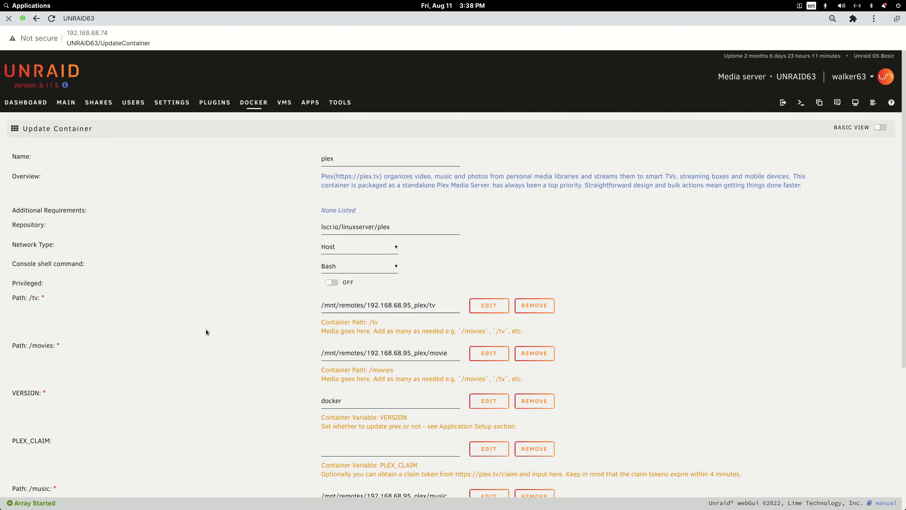
scroll(206, 329, "down", 3)
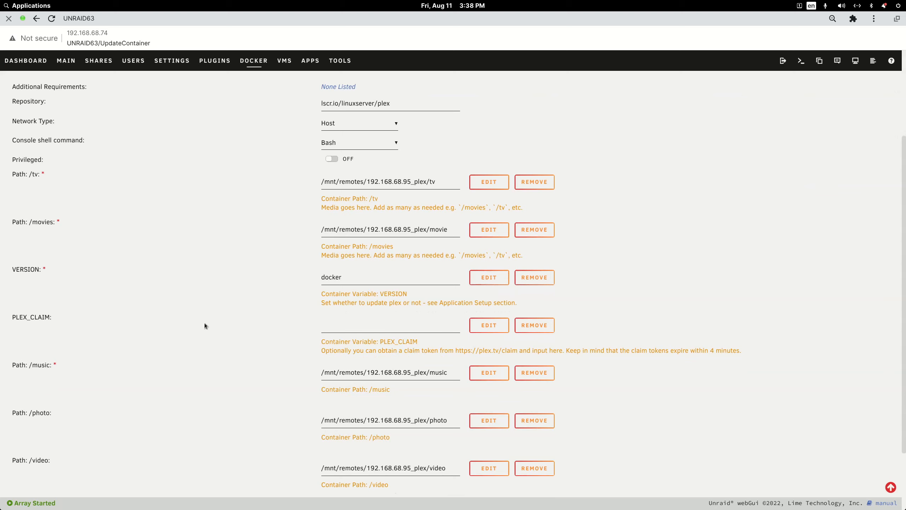
scroll(204, 324, "down", 2)
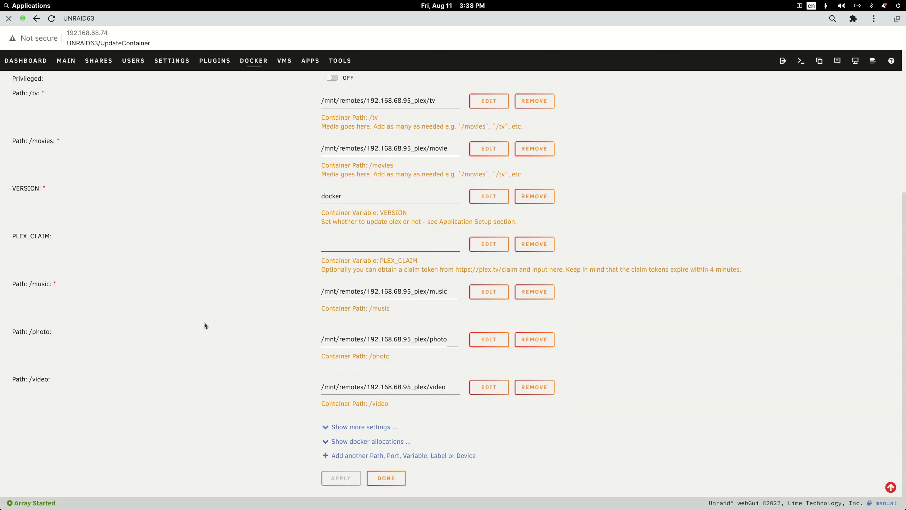
left_click(362, 428)
Examine the plex container's media paths and highlight "cache" in its Appdata path
scroll(292, 412, "up", 5)
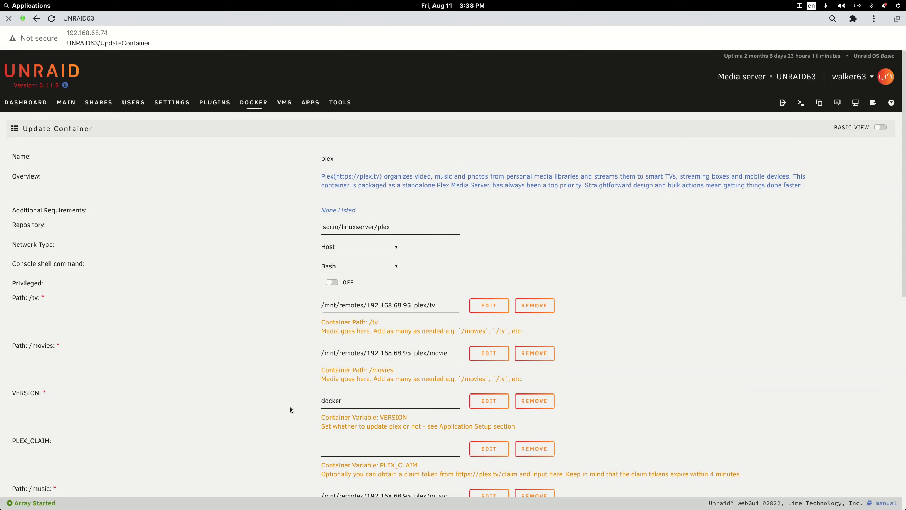
scroll(291, 410, "down", 3)
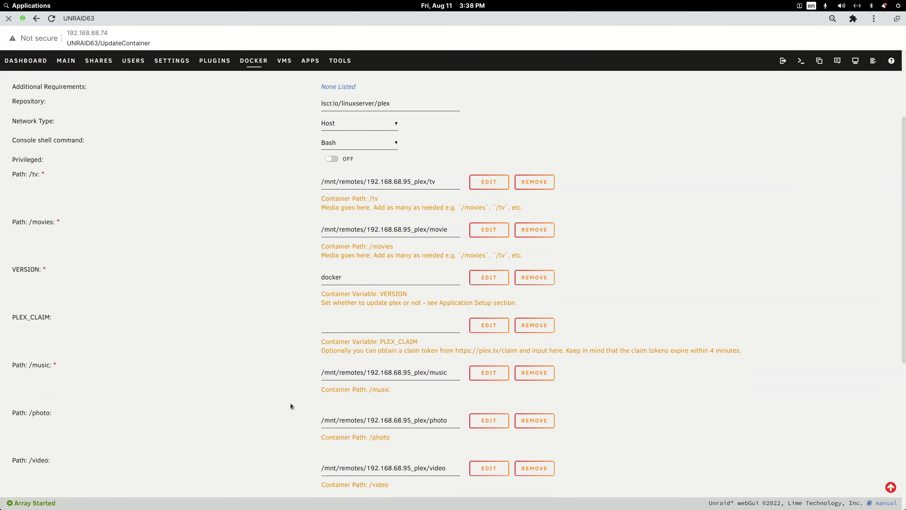
scroll(290, 405, "down", 3)
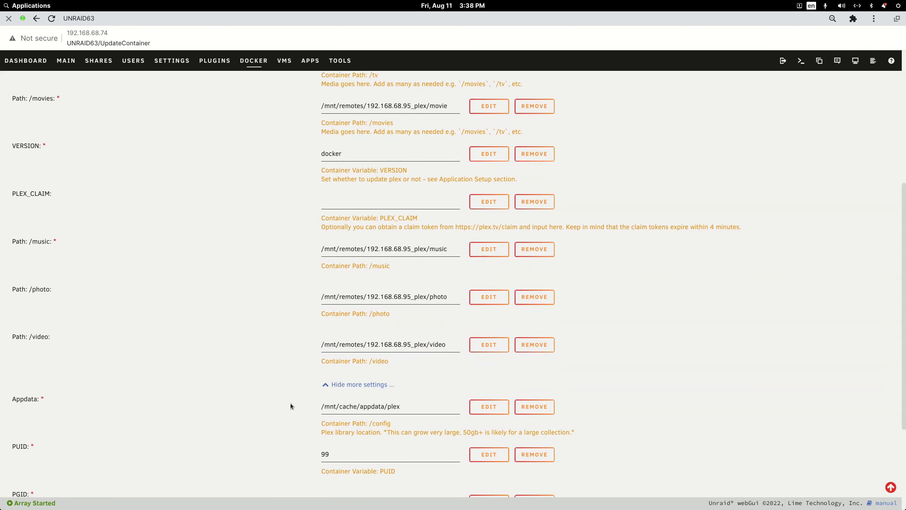
left_click(339, 408)
left_click_drag(340, 408, 359, 408)
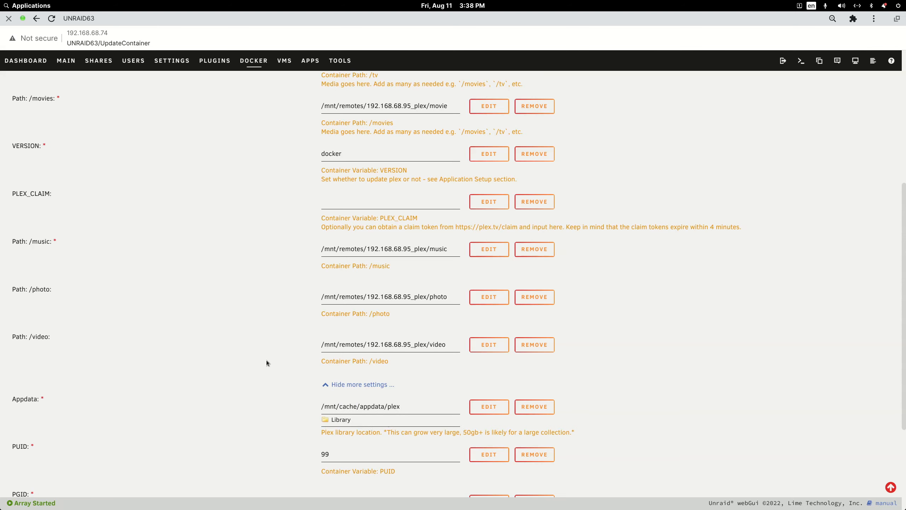
Browse the cache pool to the appdata/channels-dvr/TV/Great Performances folder and inspect its recordings
left_click(70, 61)
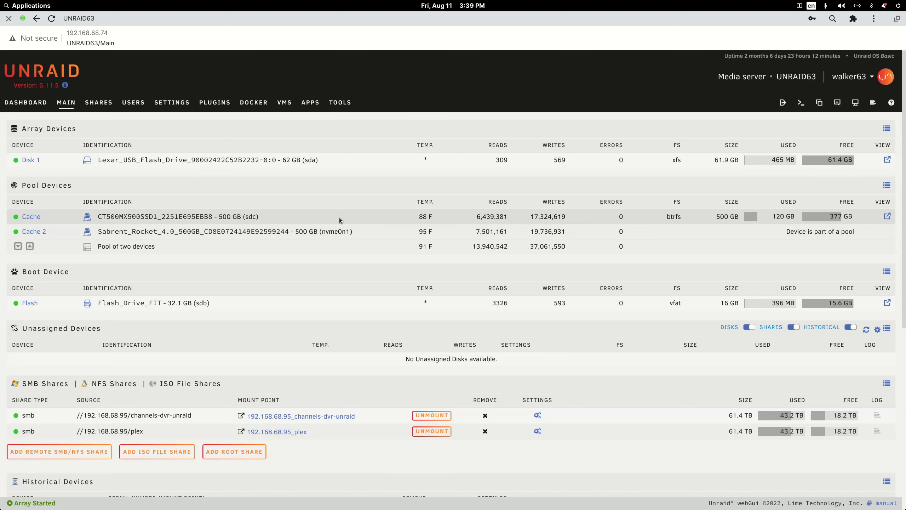
left_click(887, 217)
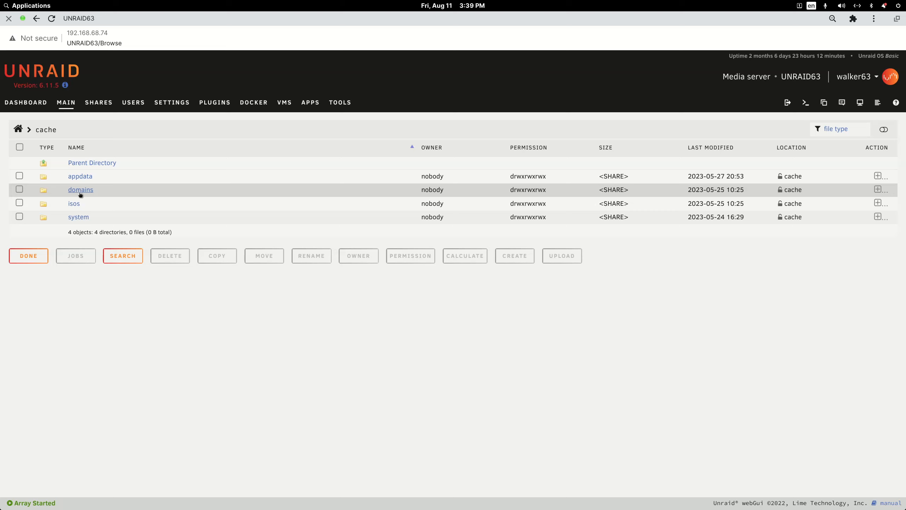
left_click(82, 177)
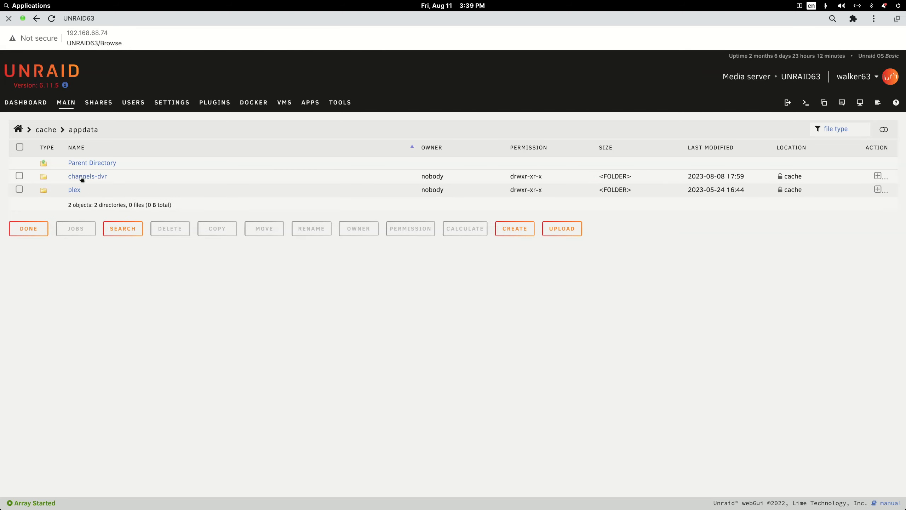
left_click(87, 178)
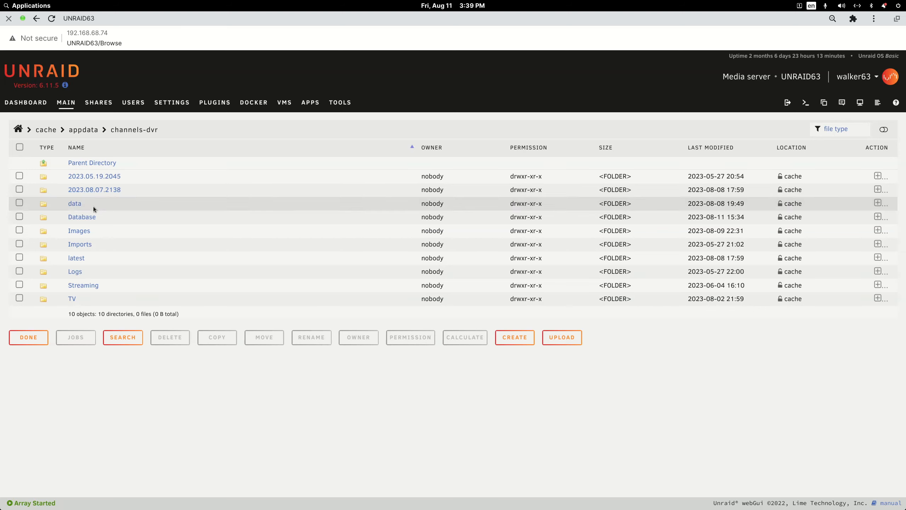
left_click(72, 299)
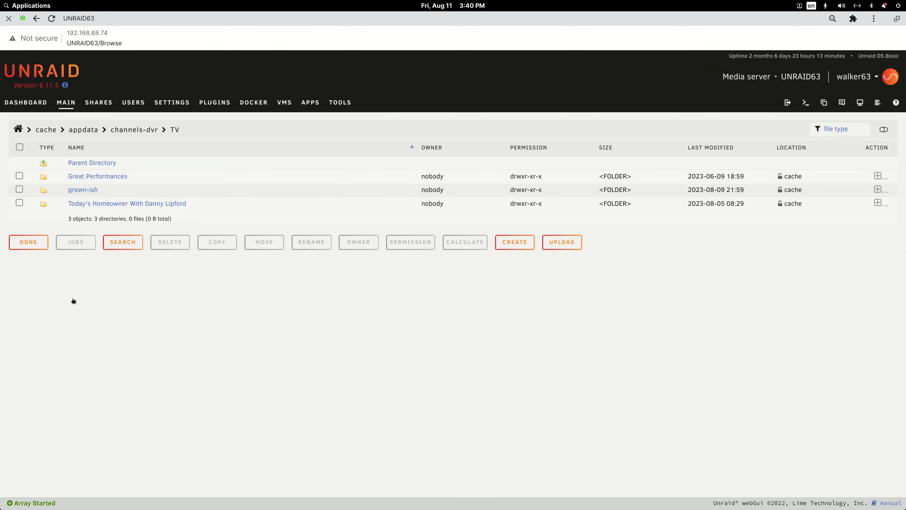
left_click(100, 178)
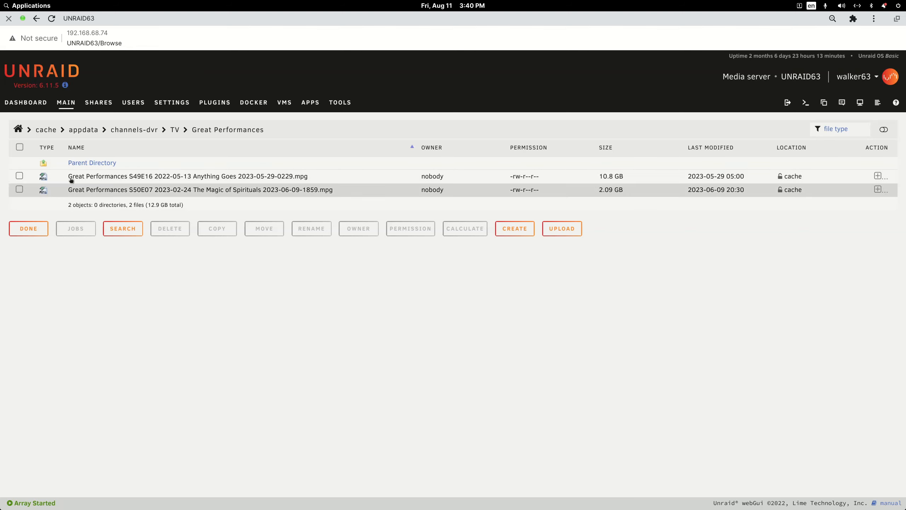
Return to the Unraid dashboard and restore its maximized window to a smaller size
left_click(27, 103)
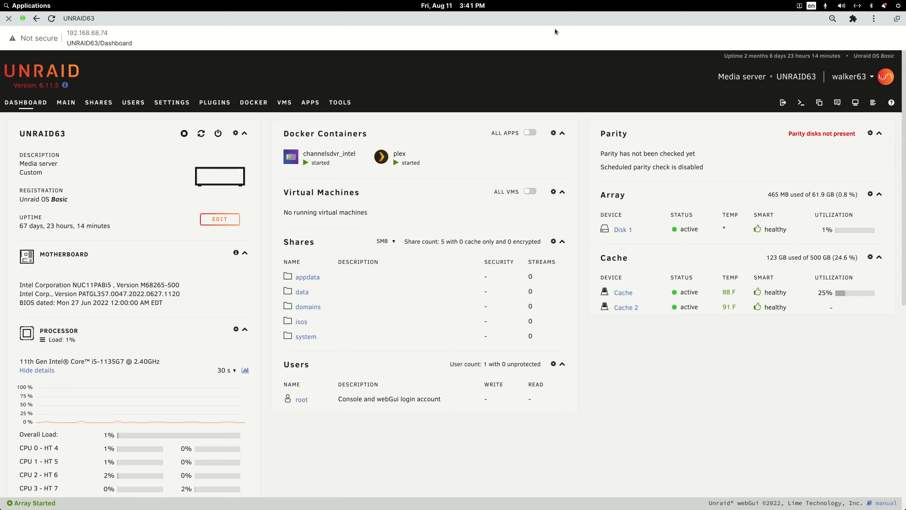
double_click(565, 20)
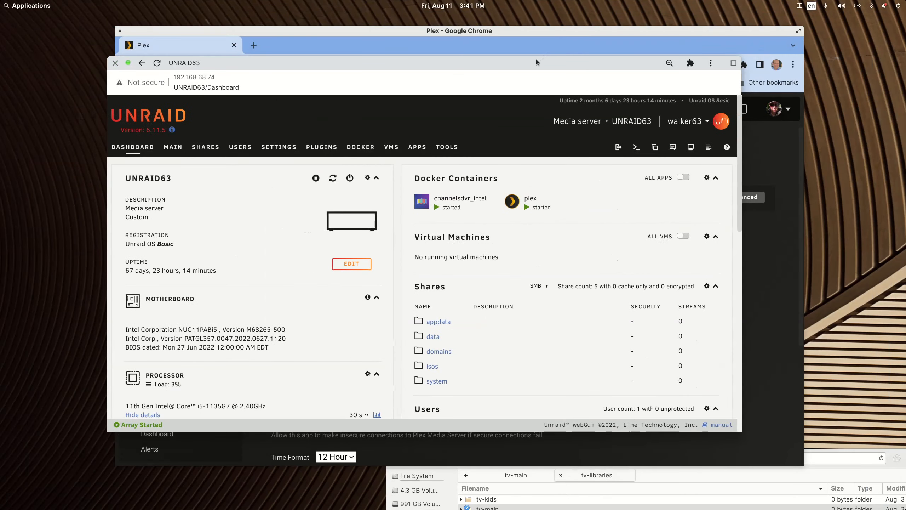